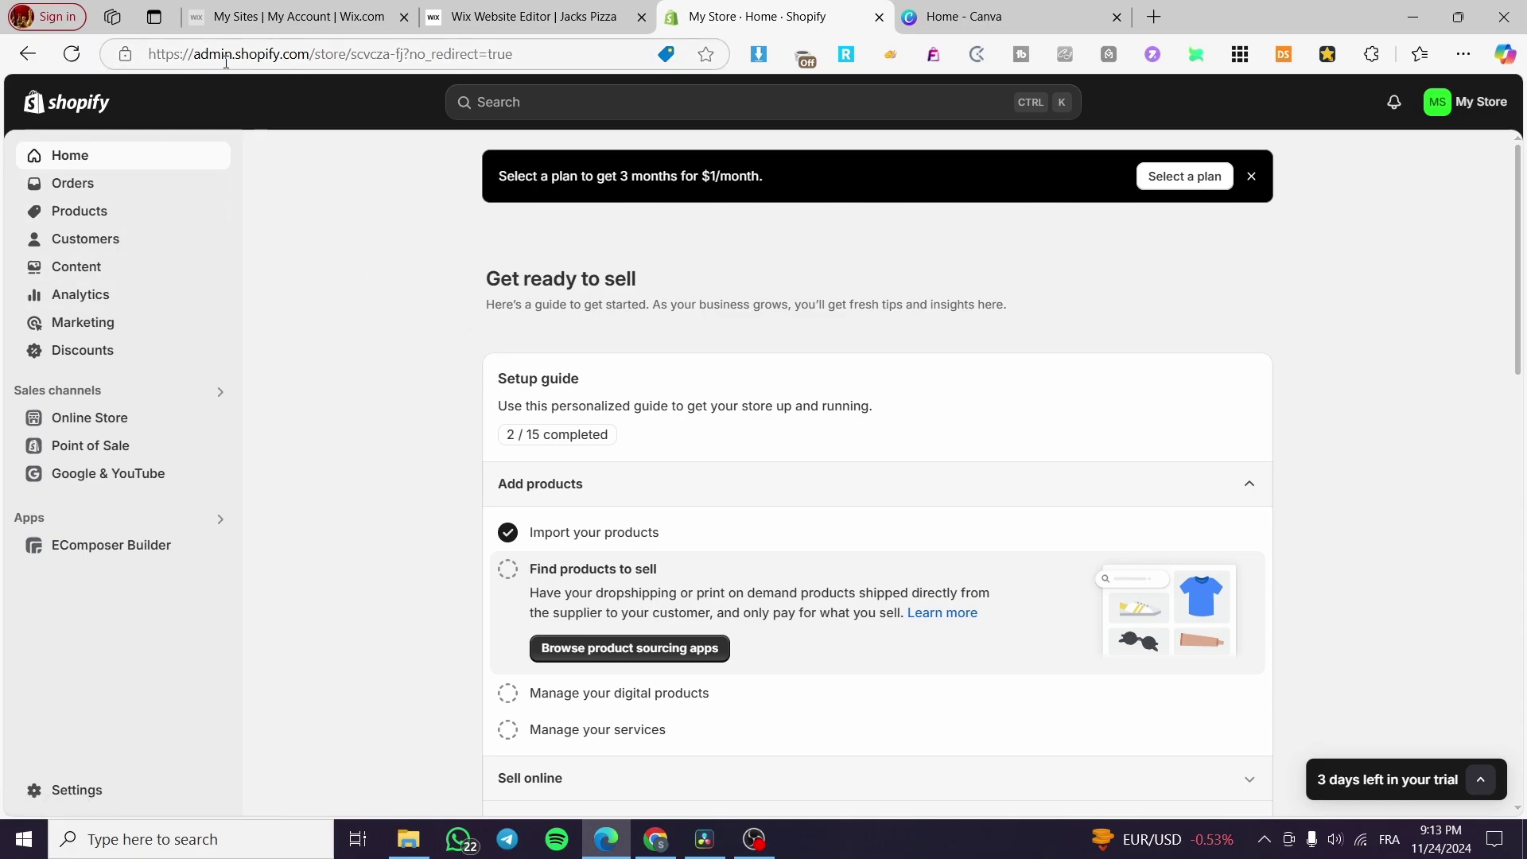
# Step: Close the Select a plan banner, browse Products and Customers, and collapse the trial reminder
pyautogui.click(1257, 176)
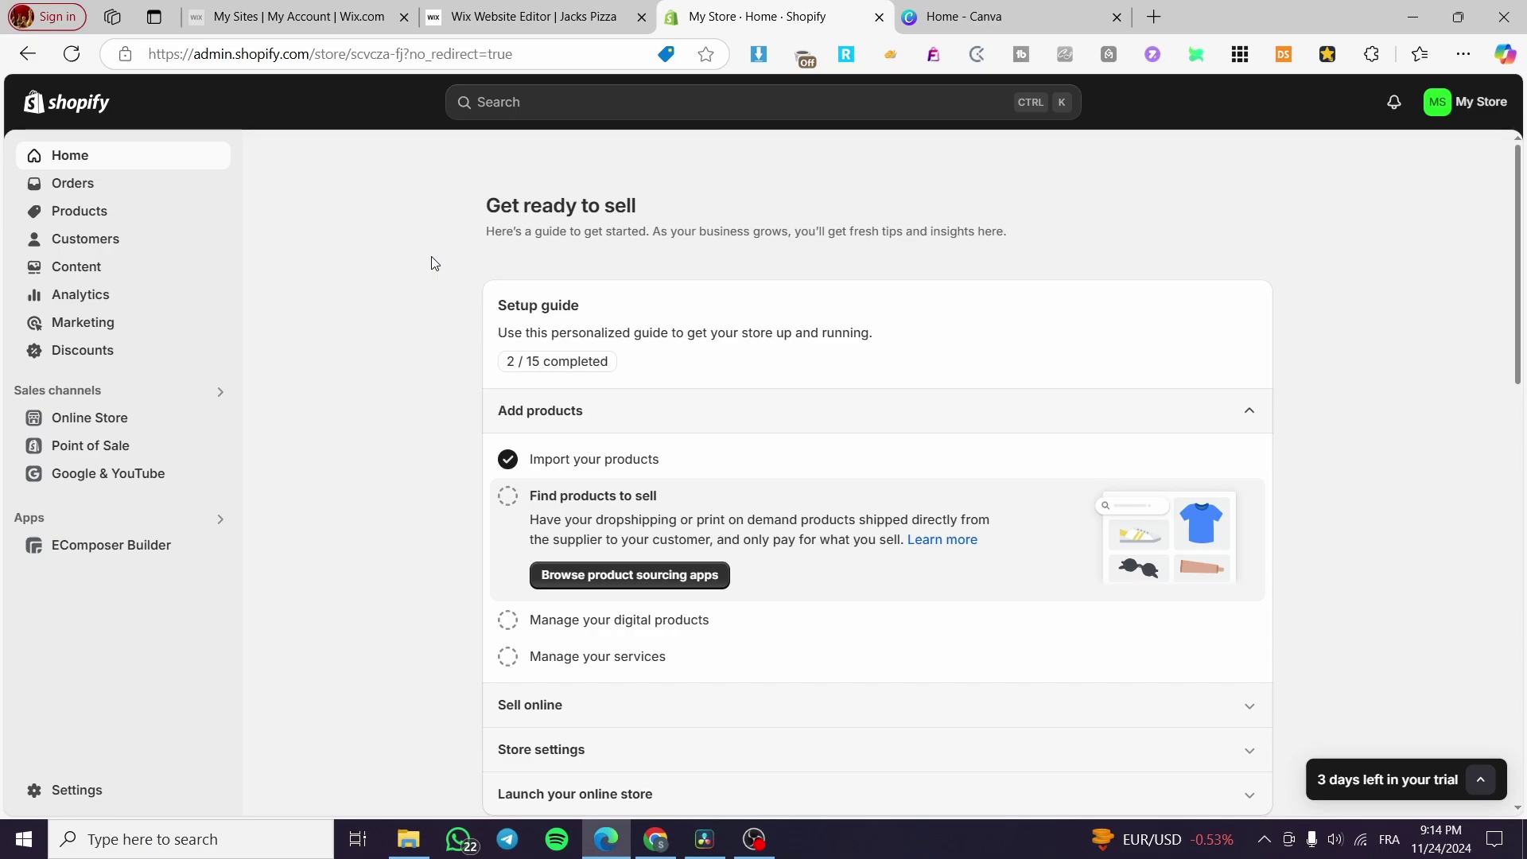
pyautogui.click(72, 211)
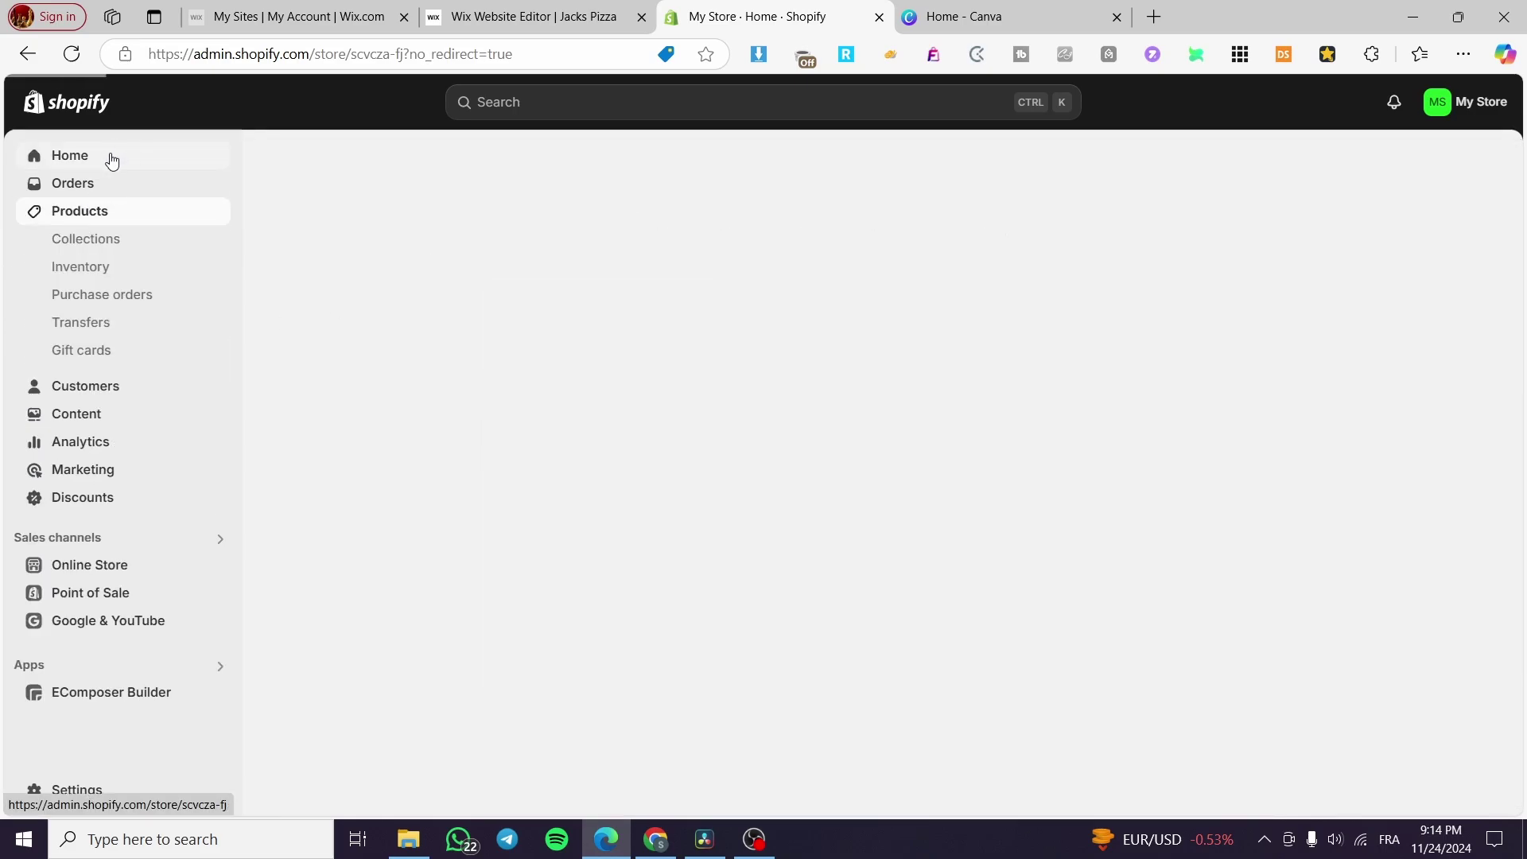
pyautogui.click(119, 154)
pyautogui.click(103, 252)
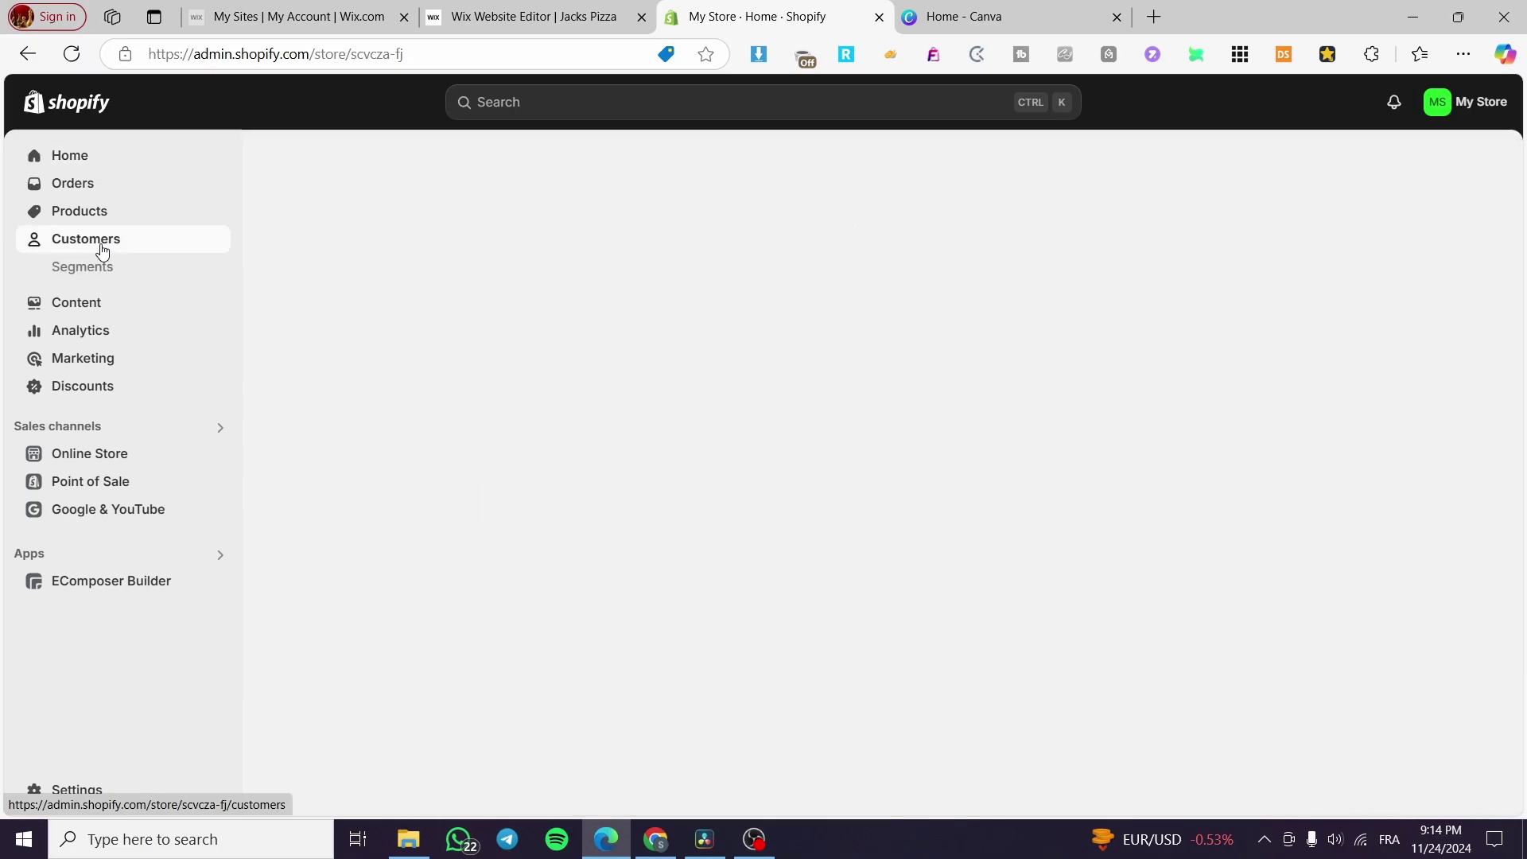
pyautogui.click(81, 213)
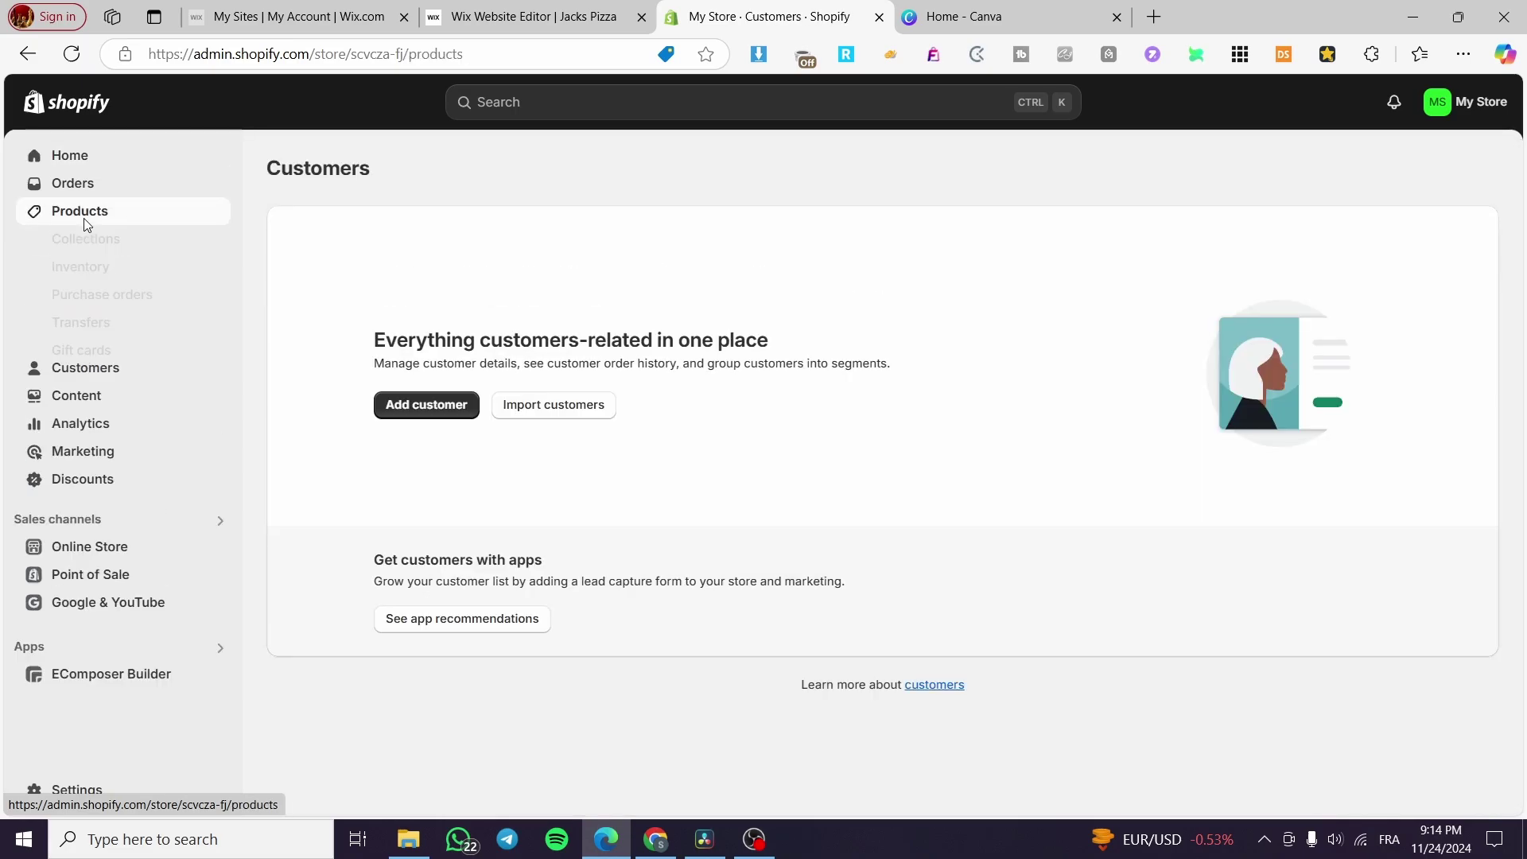
pyautogui.click(88, 238)
pyautogui.click(97, 169)
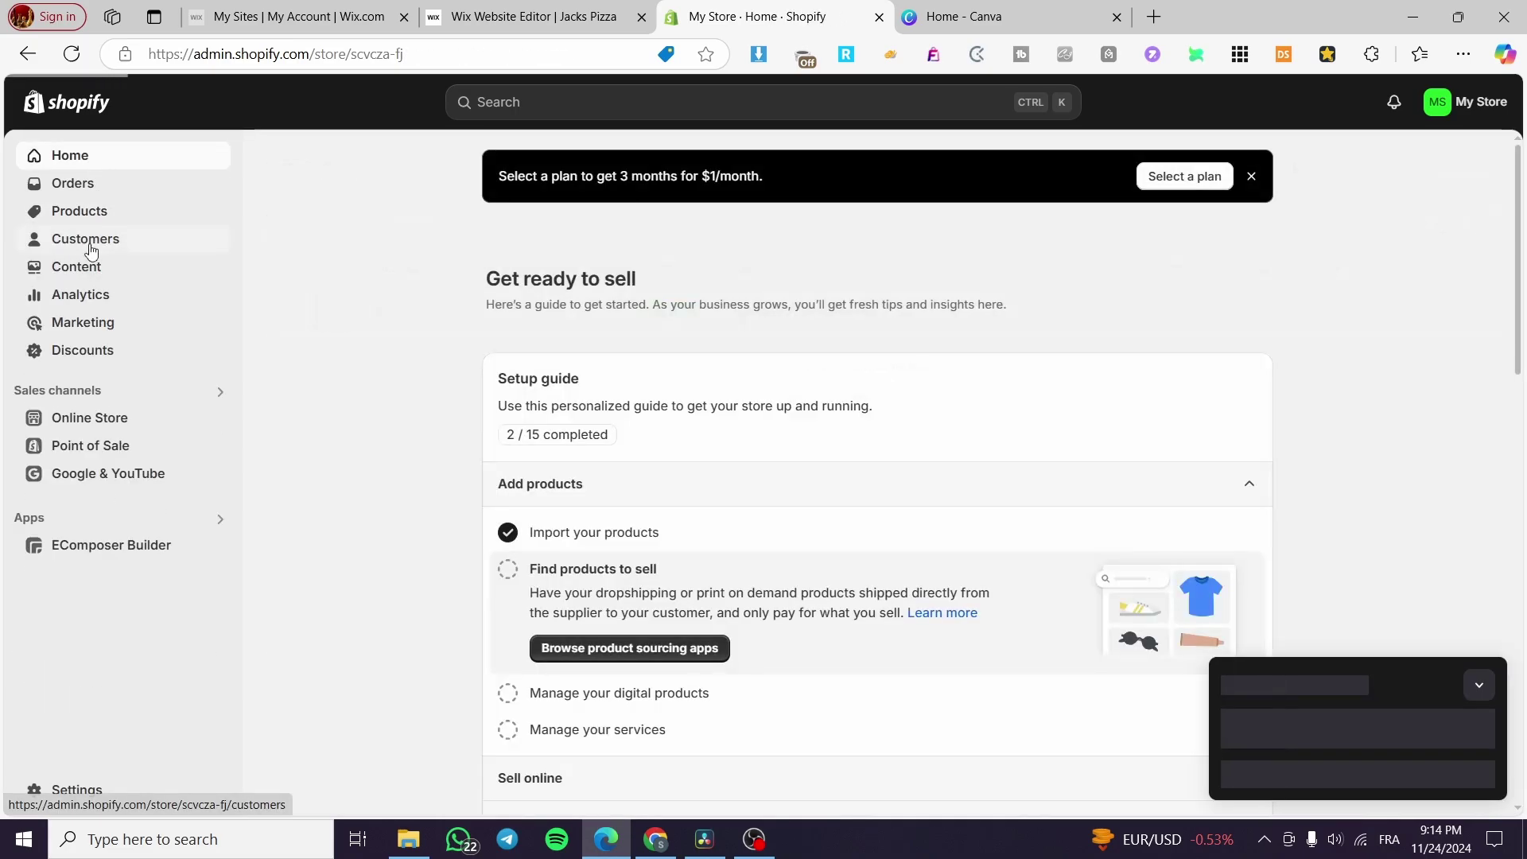
pyautogui.click(88, 242)
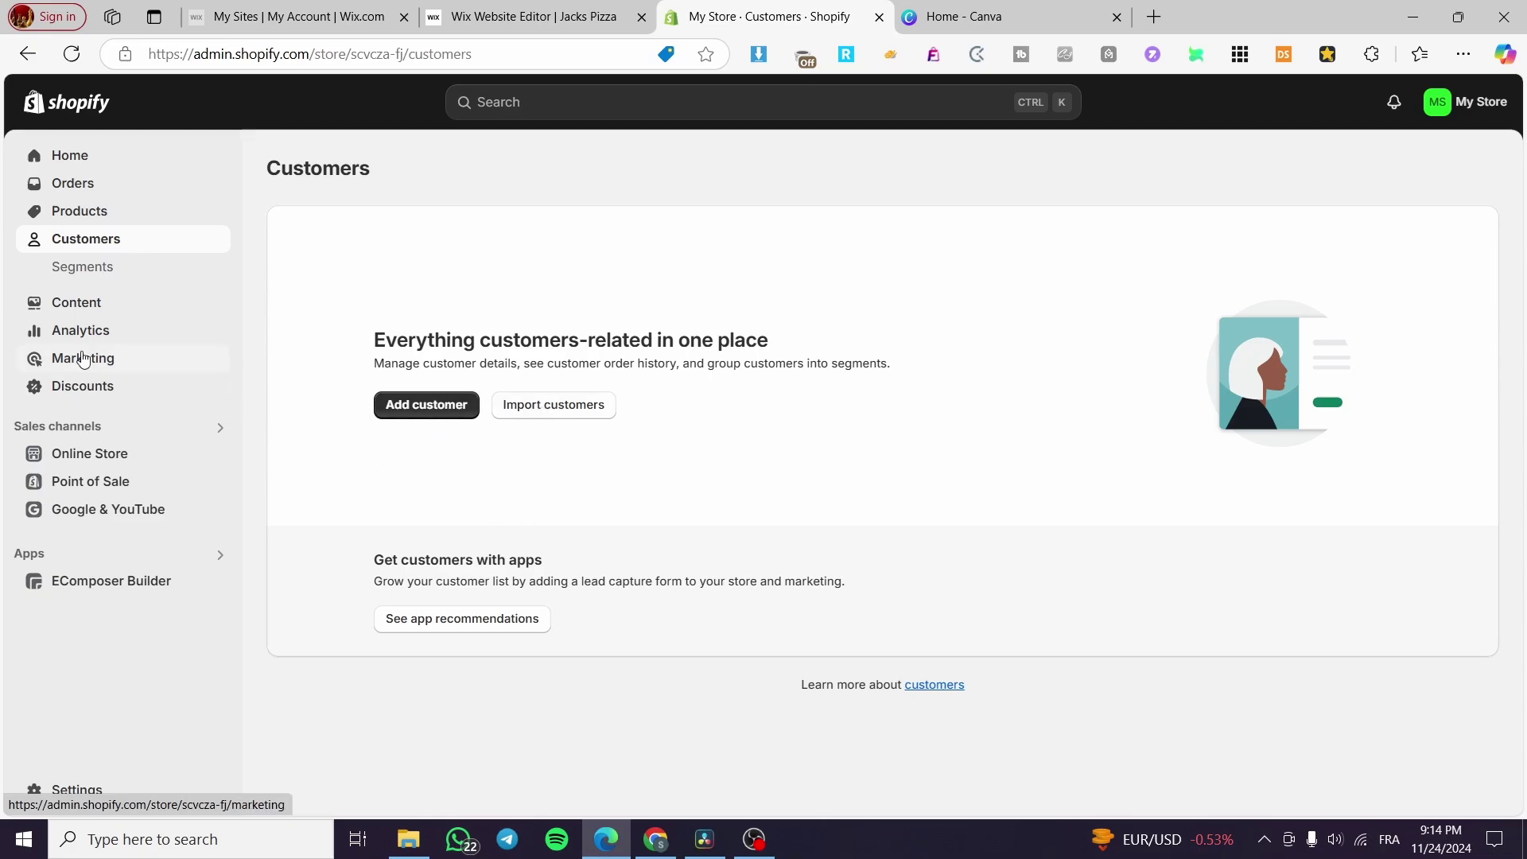
pyautogui.click(71, 157)
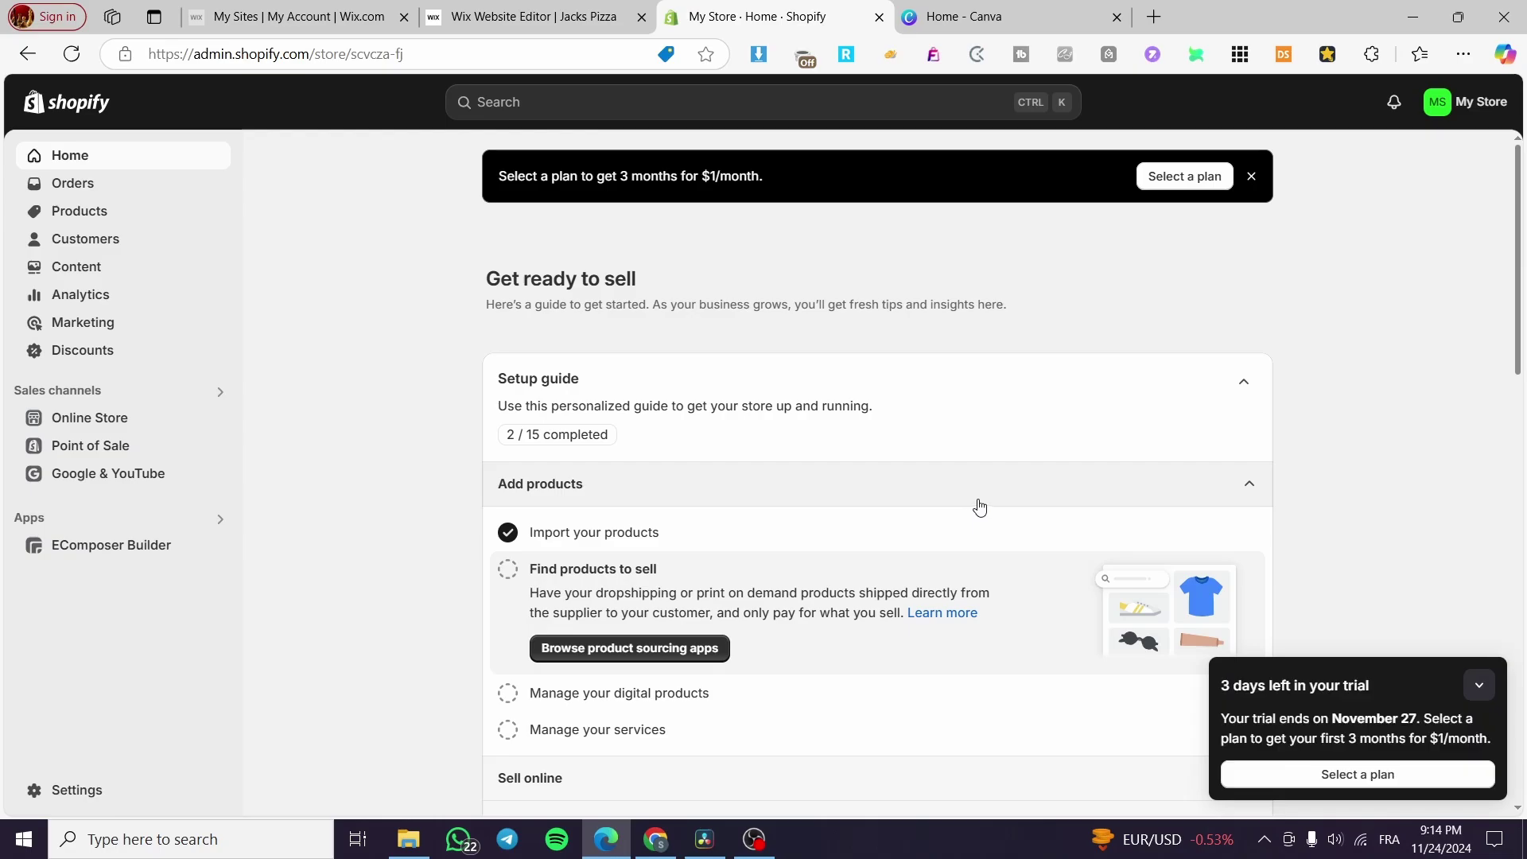
pyautogui.click(1478, 690)
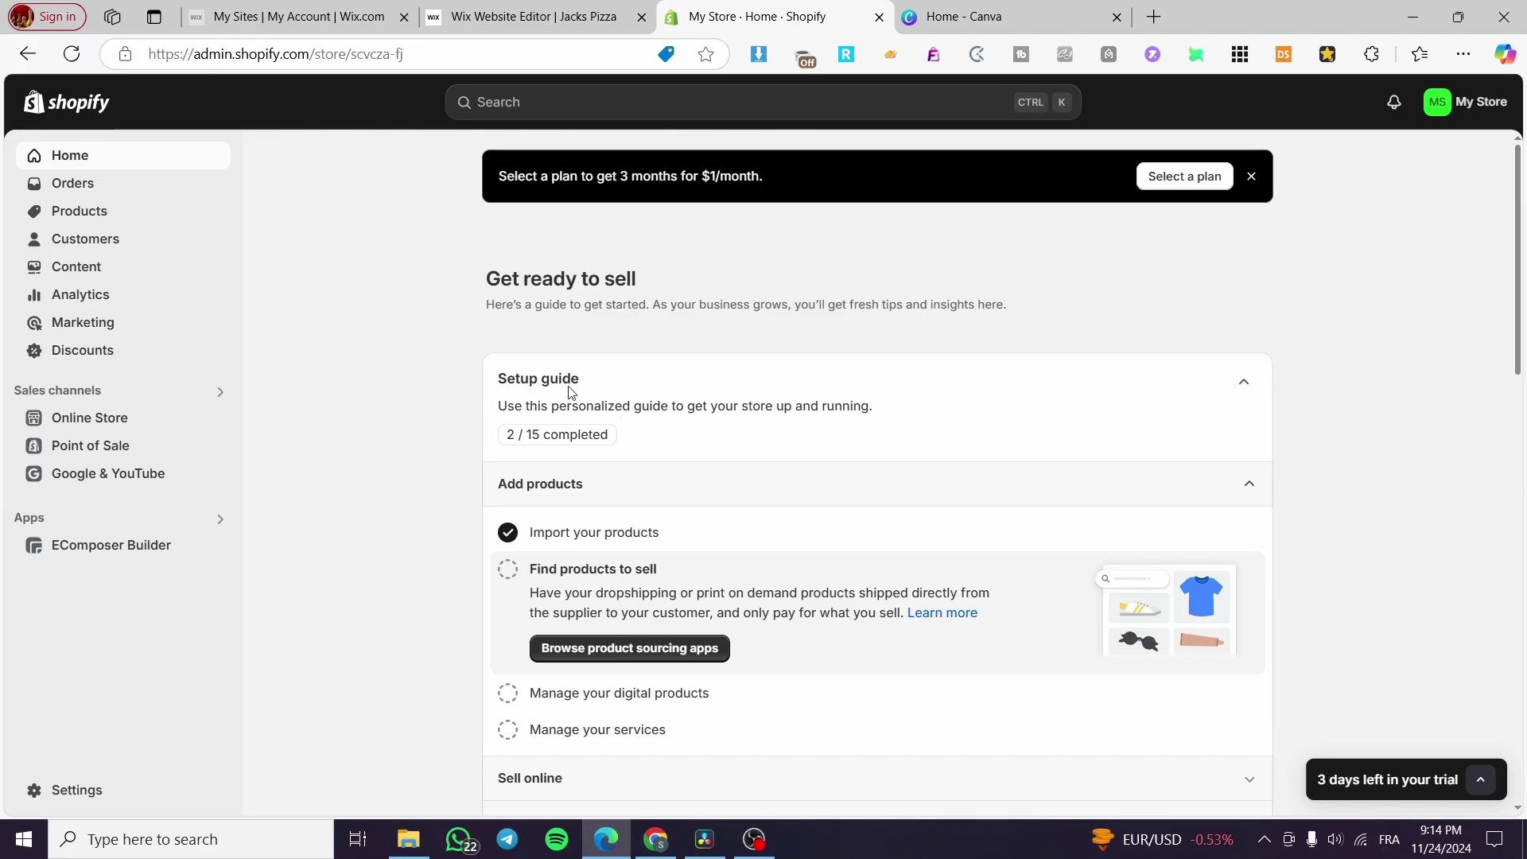
# Step: Search the Shopify App Store for 'Email' and install the Shopify Email app
pyautogui.click(1251, 177)
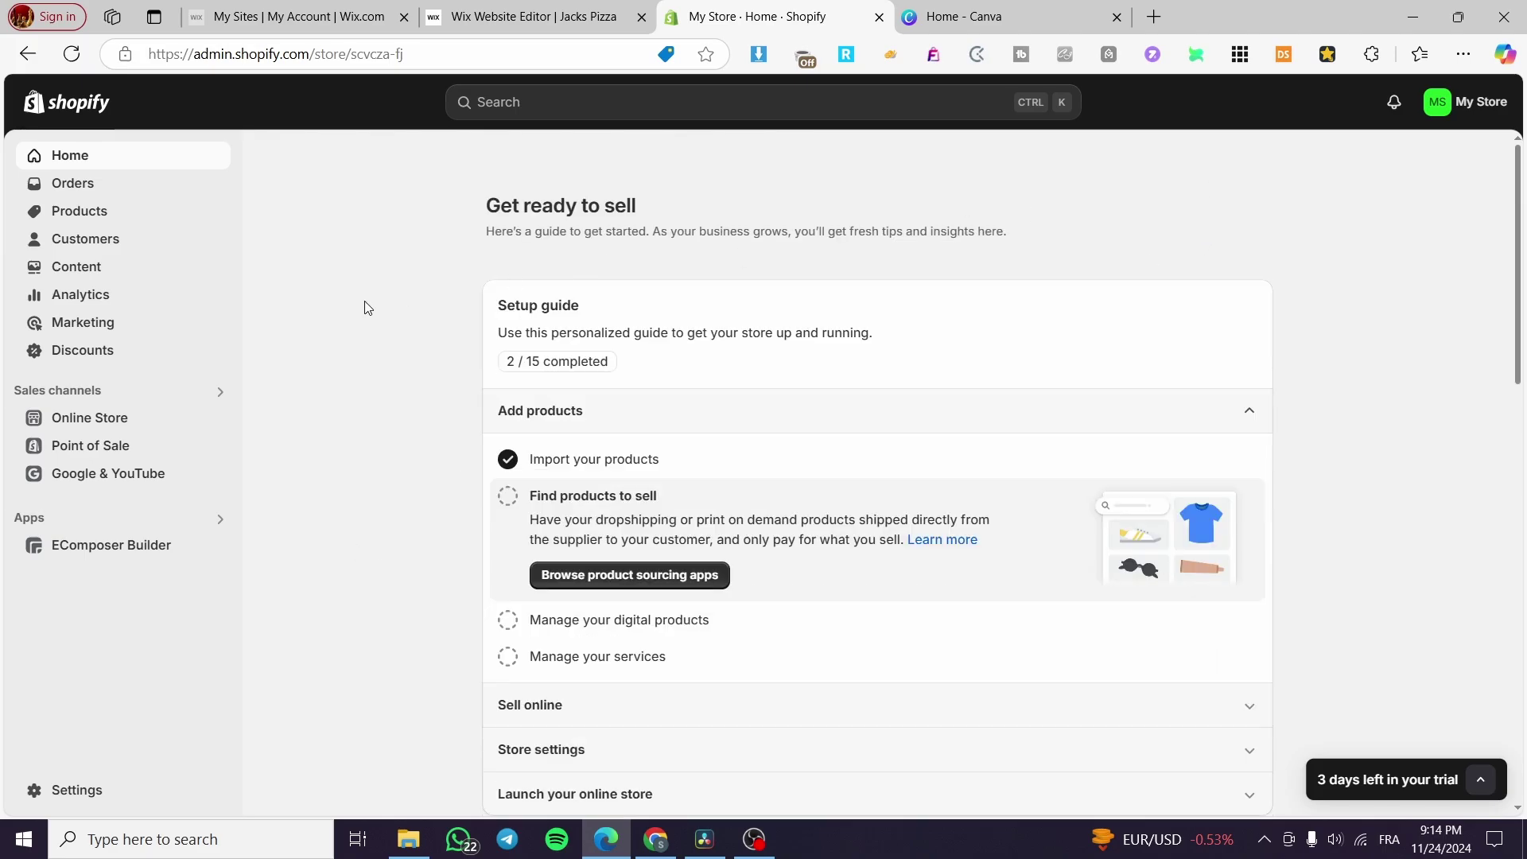
pyautogui.click(493, 108)
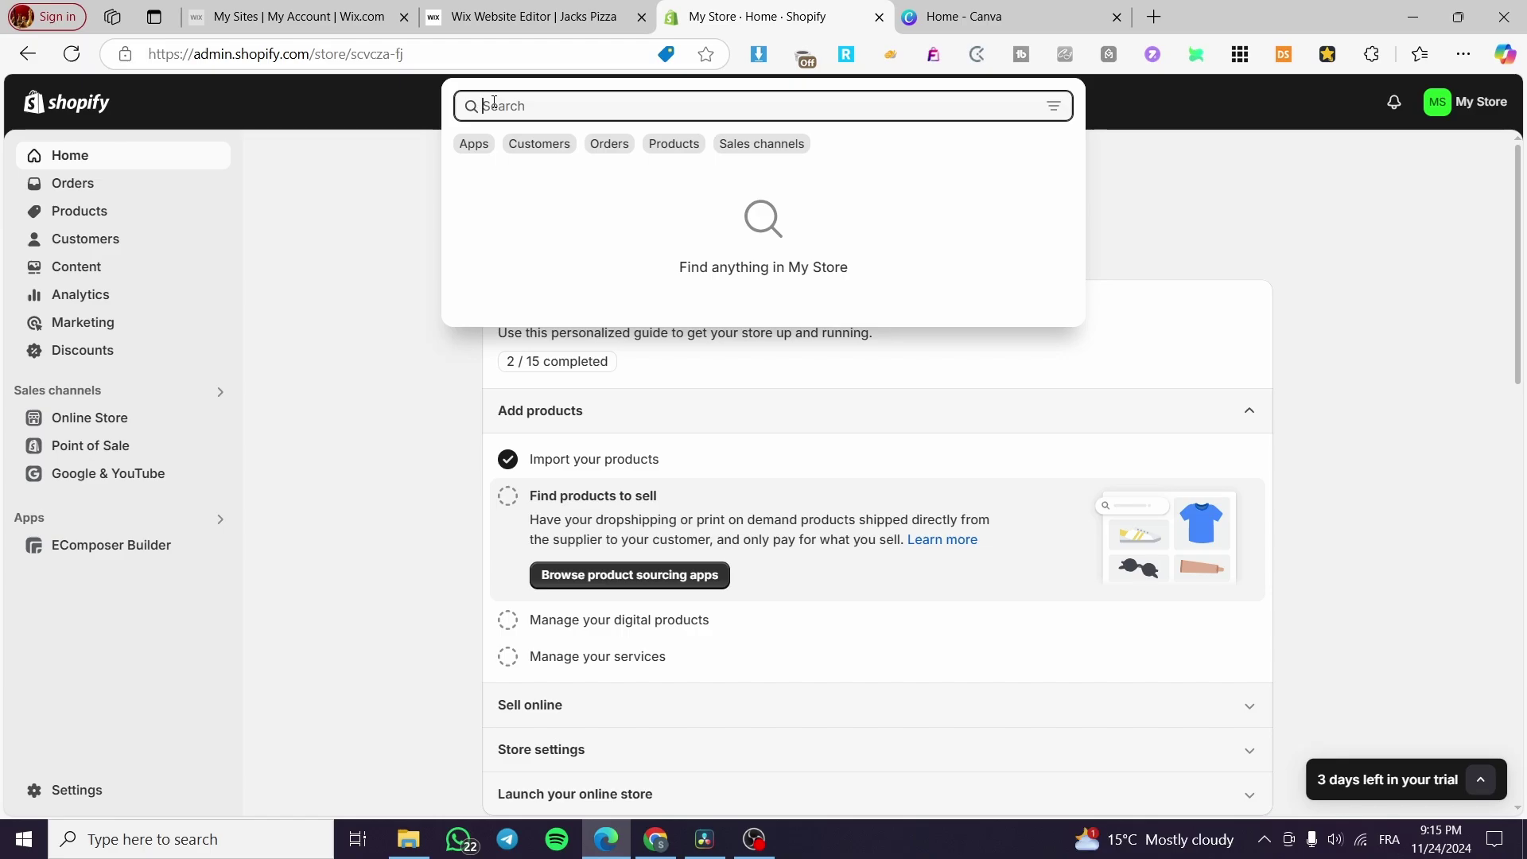
pyautogui.write('Email')
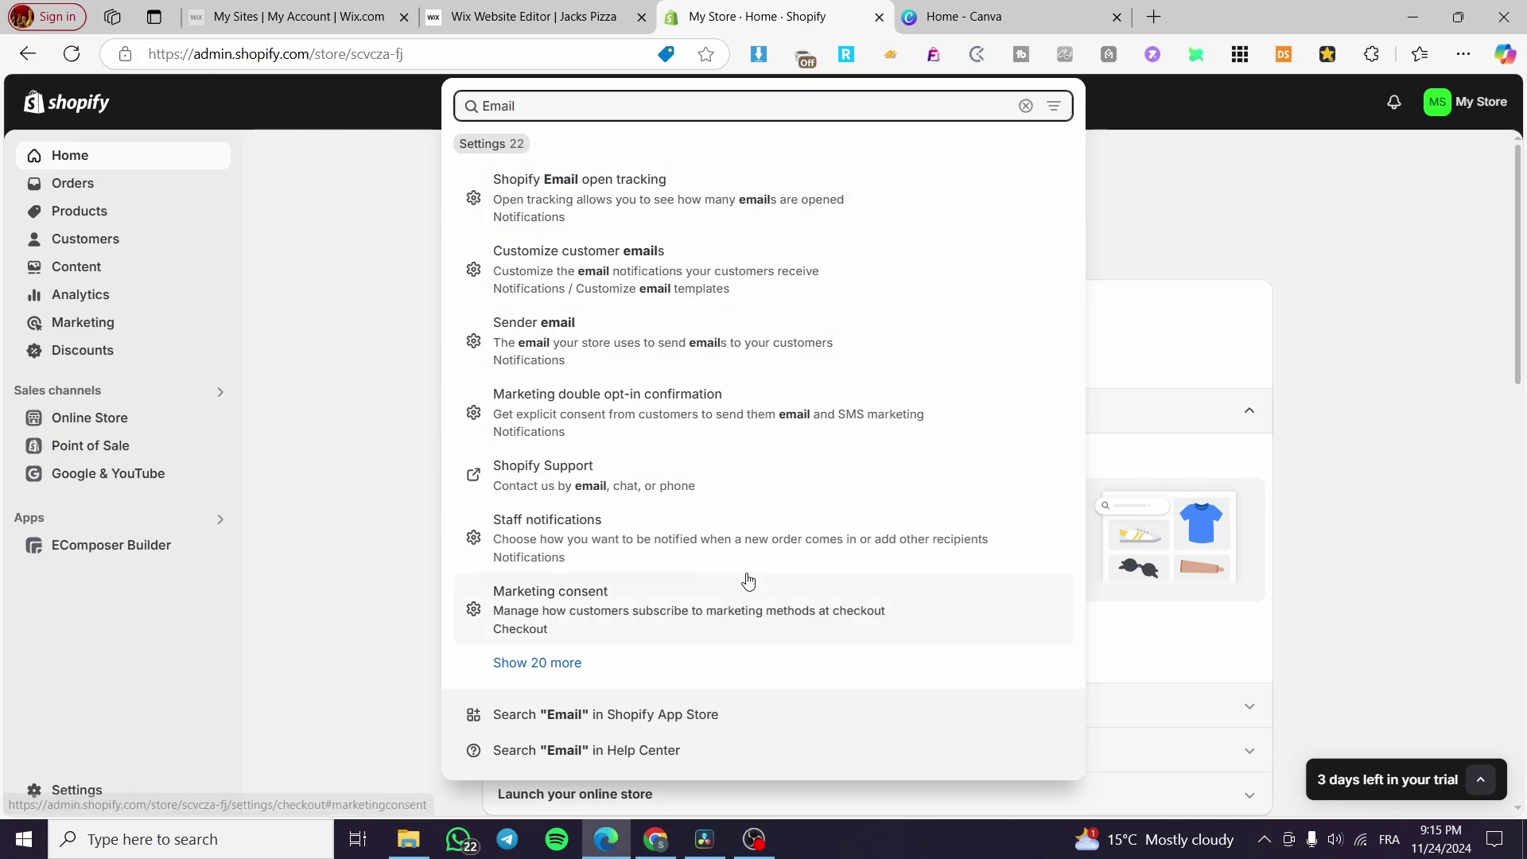
pyautogui.click(516, 726)
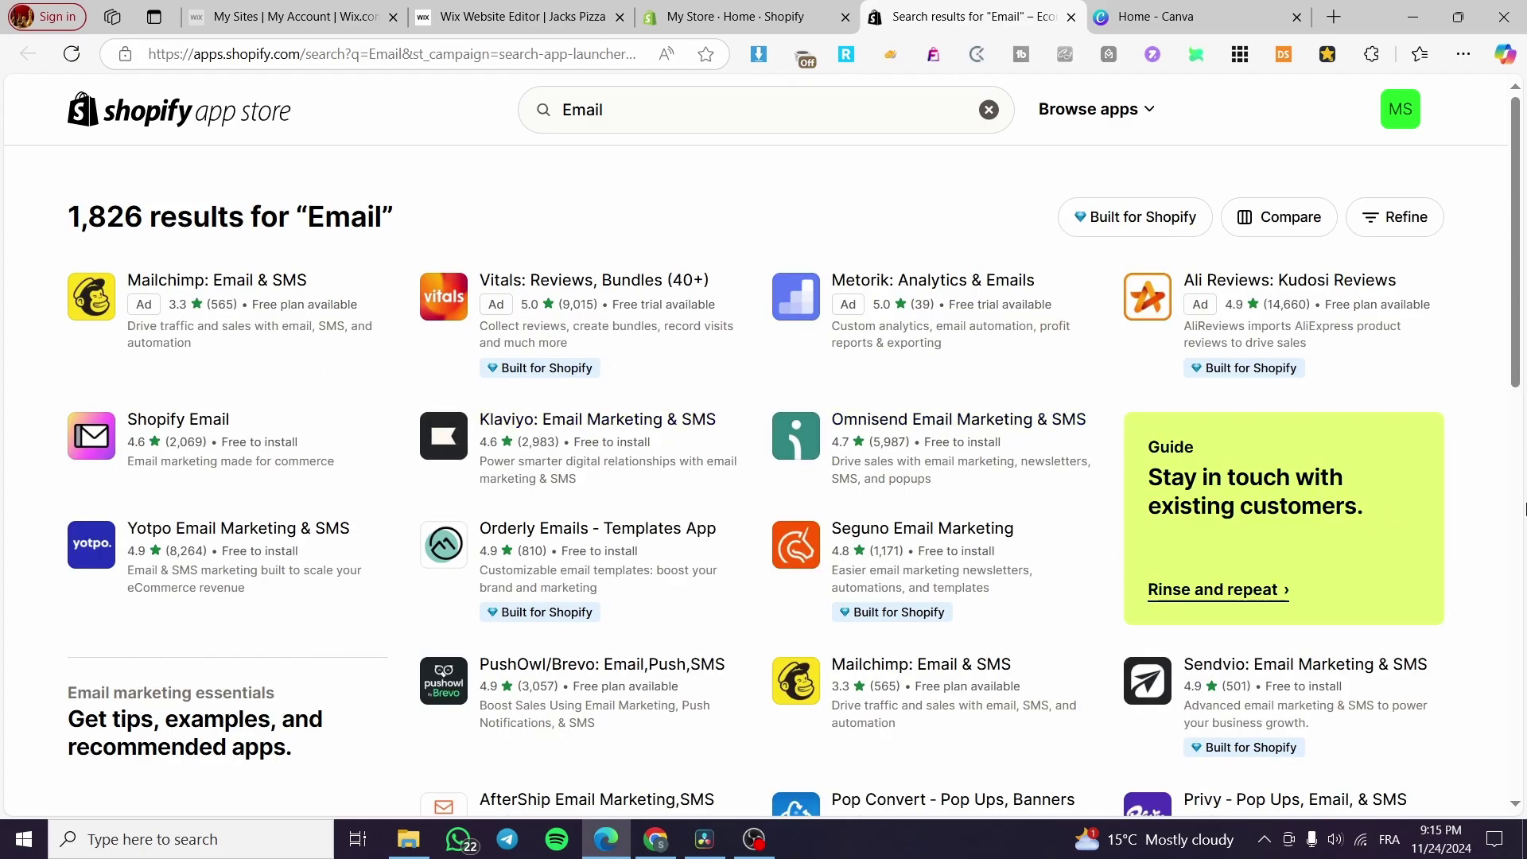
pyautogui.click(182, 427)
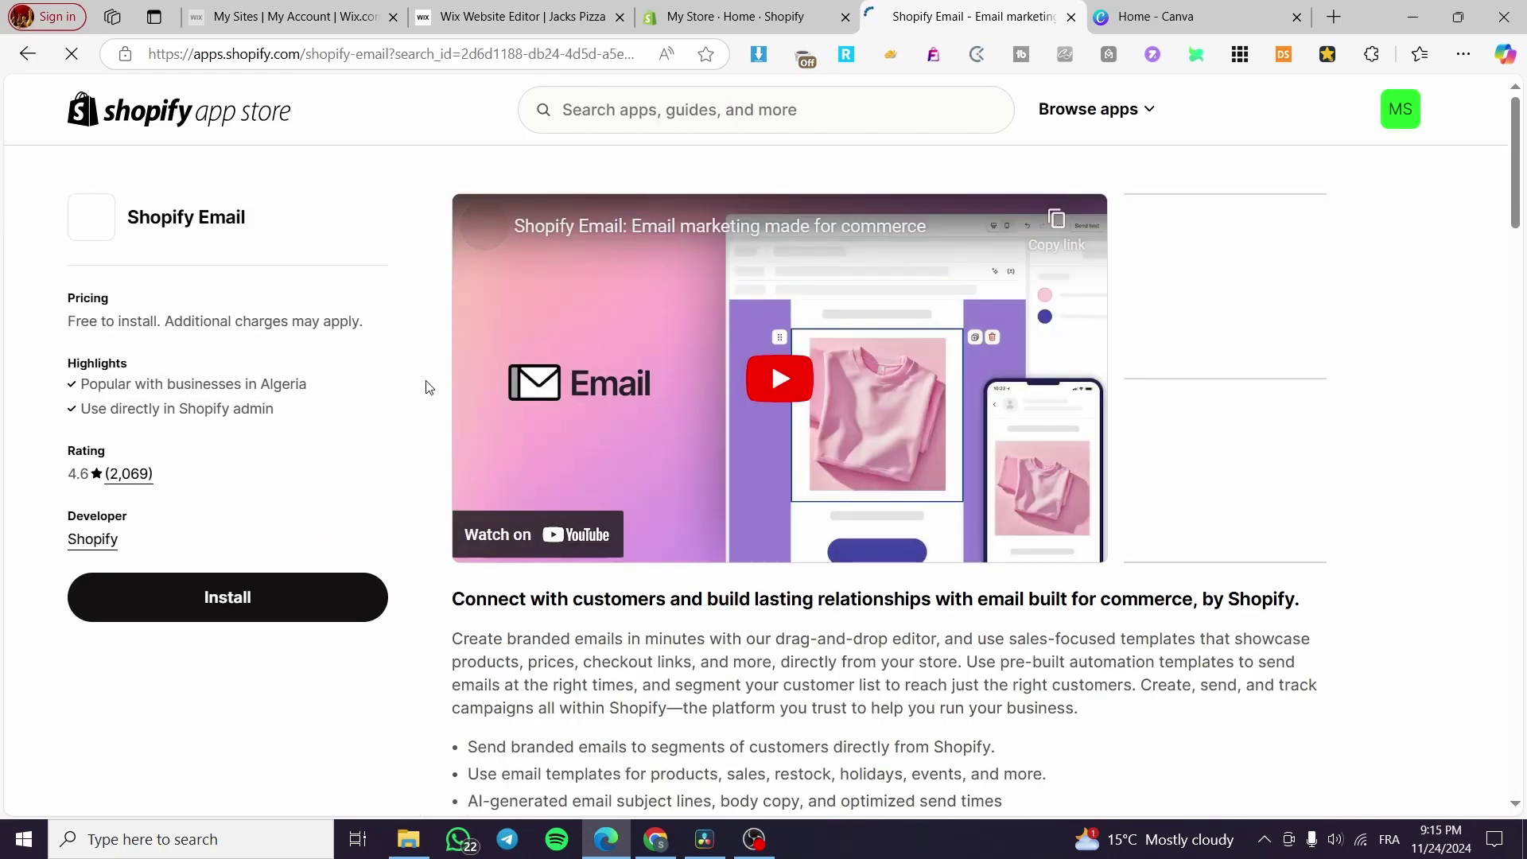
pyautogui.click(256, 595)
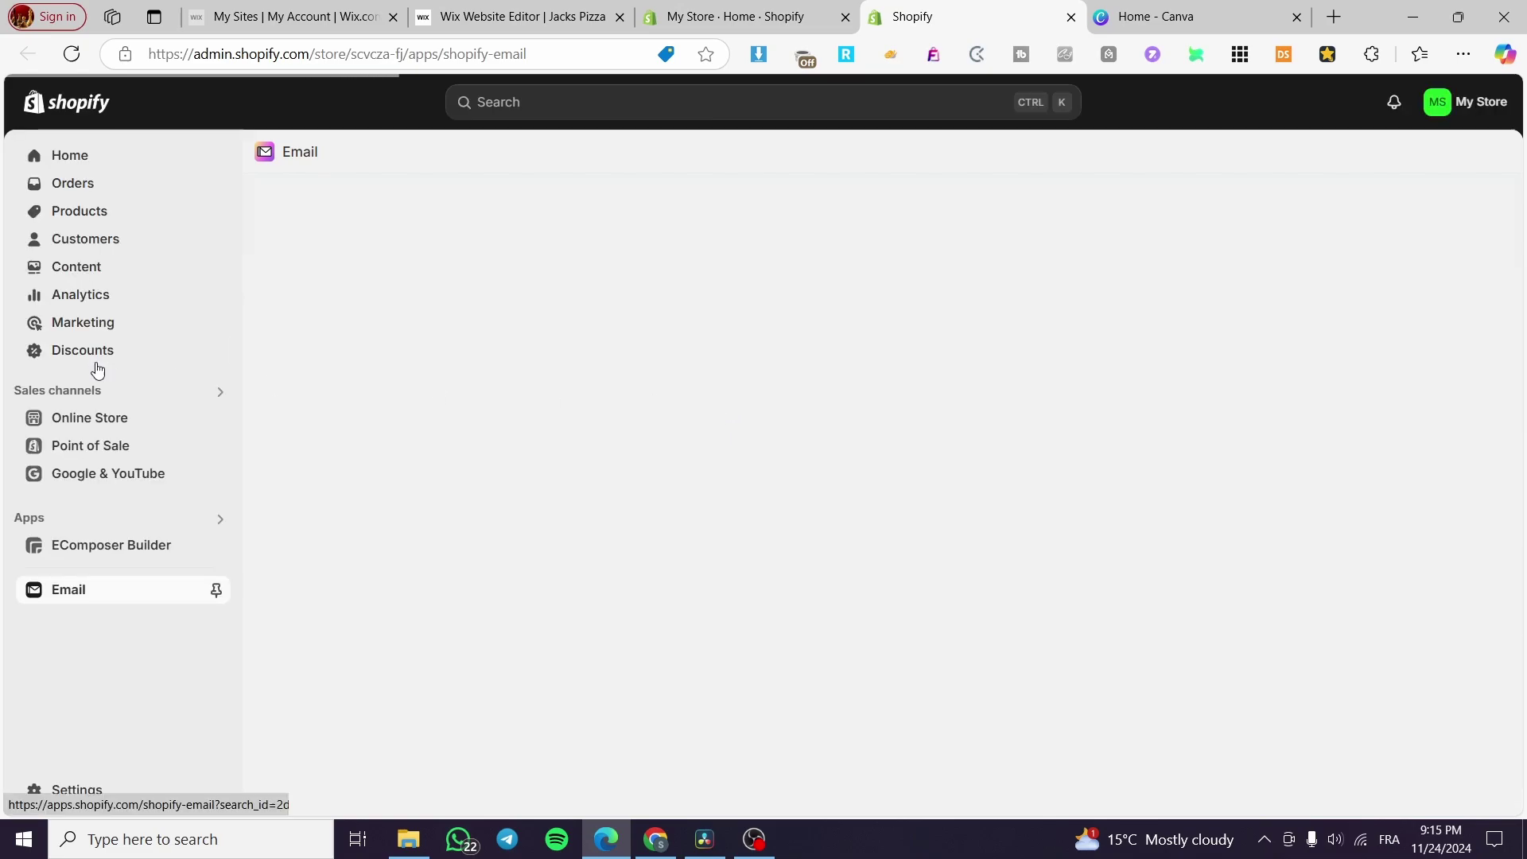
# Step: Pin the Email app, then open Email Templates and start a new template
pyautogui.click(216, 589)
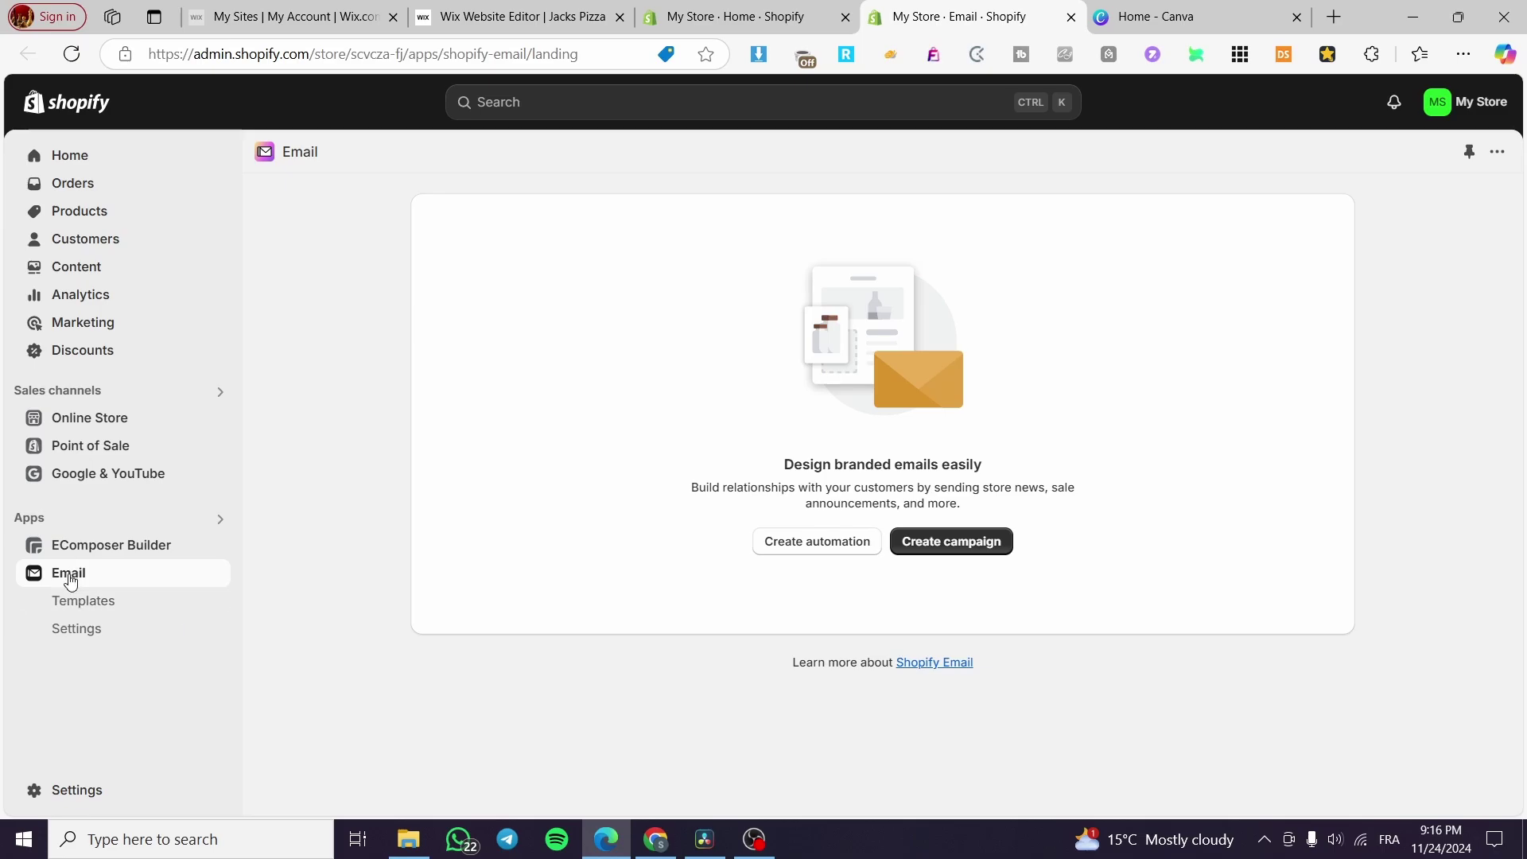
pyautogui.click(109, 616)
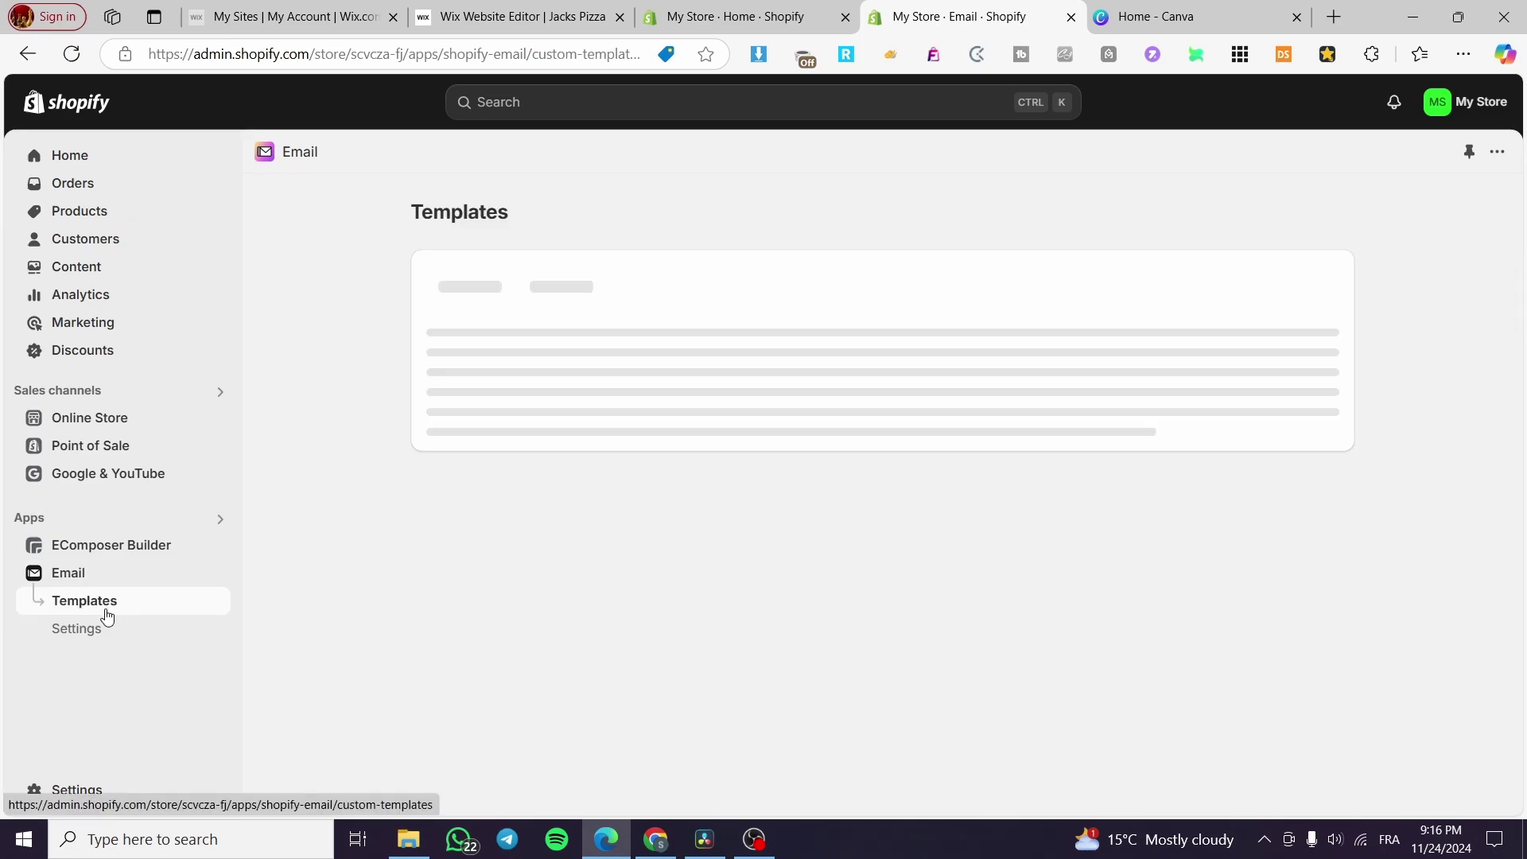
pyautogui.click(93, 585)
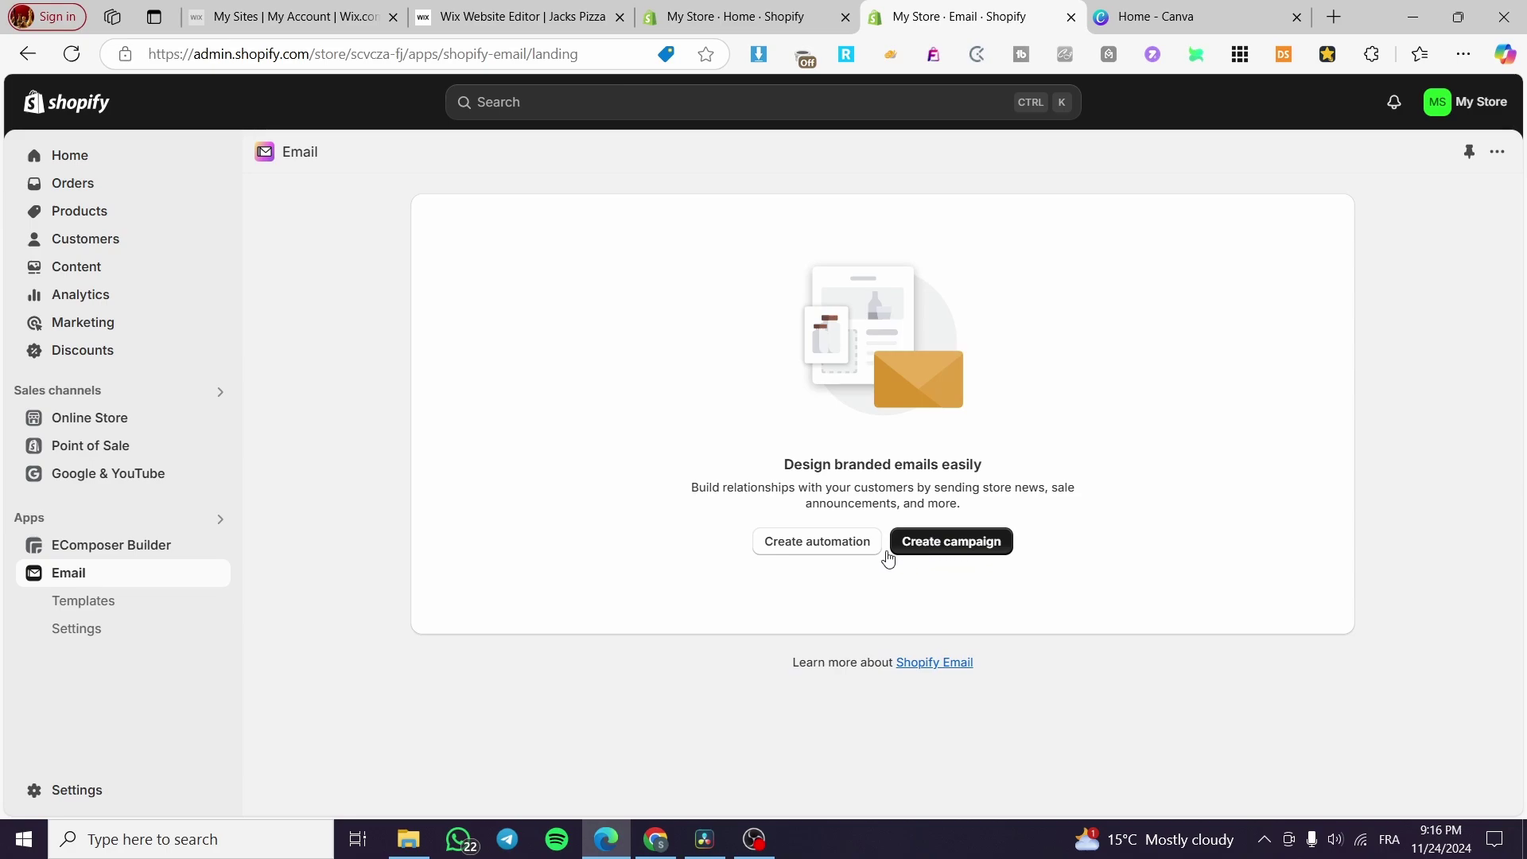
pyautogui.click(99, 601)
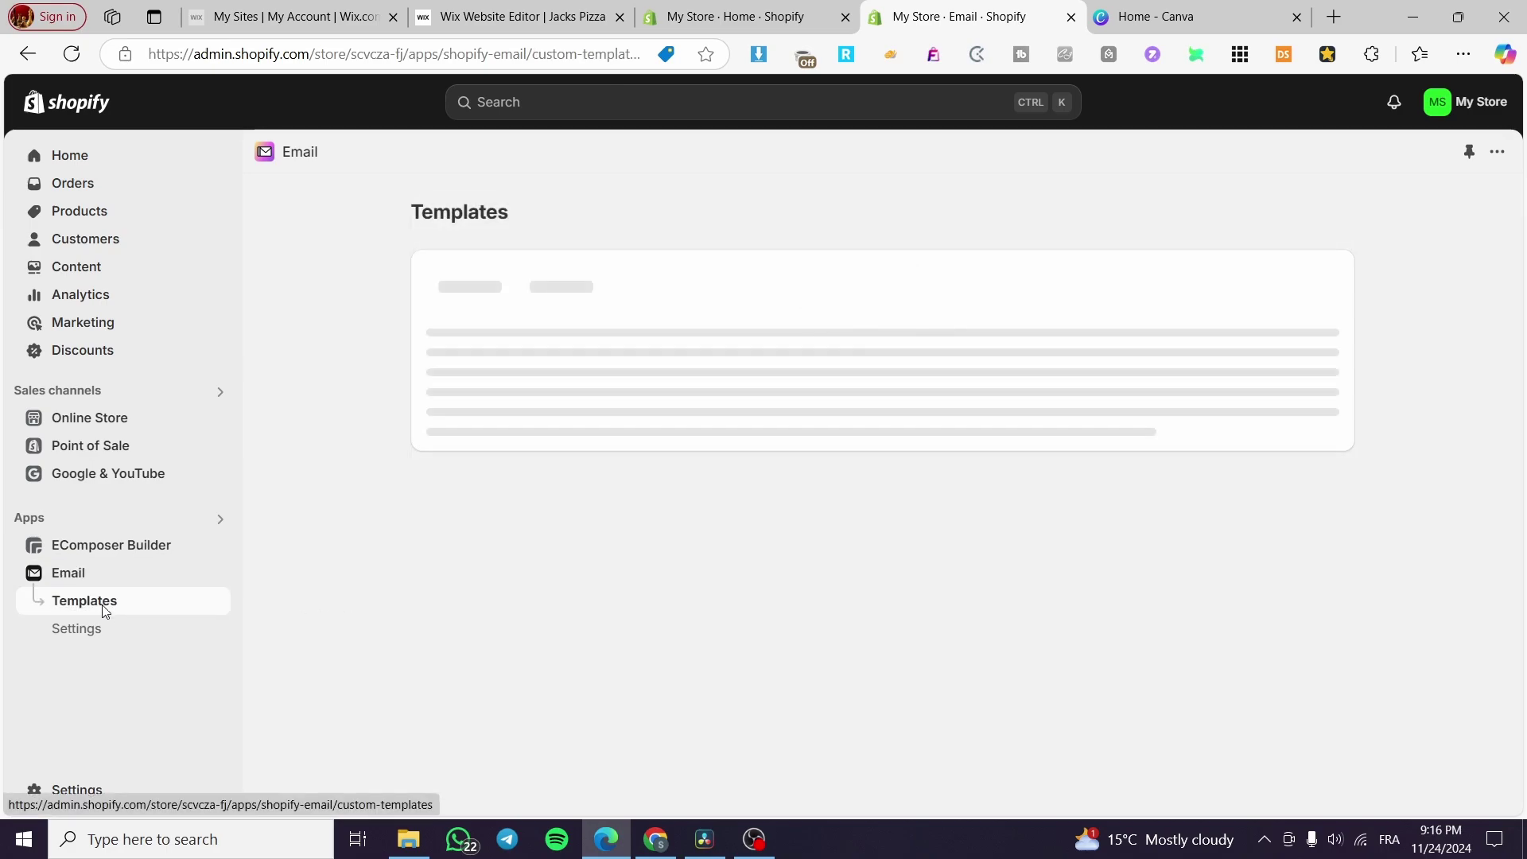
pyautogui.click(873, 563)
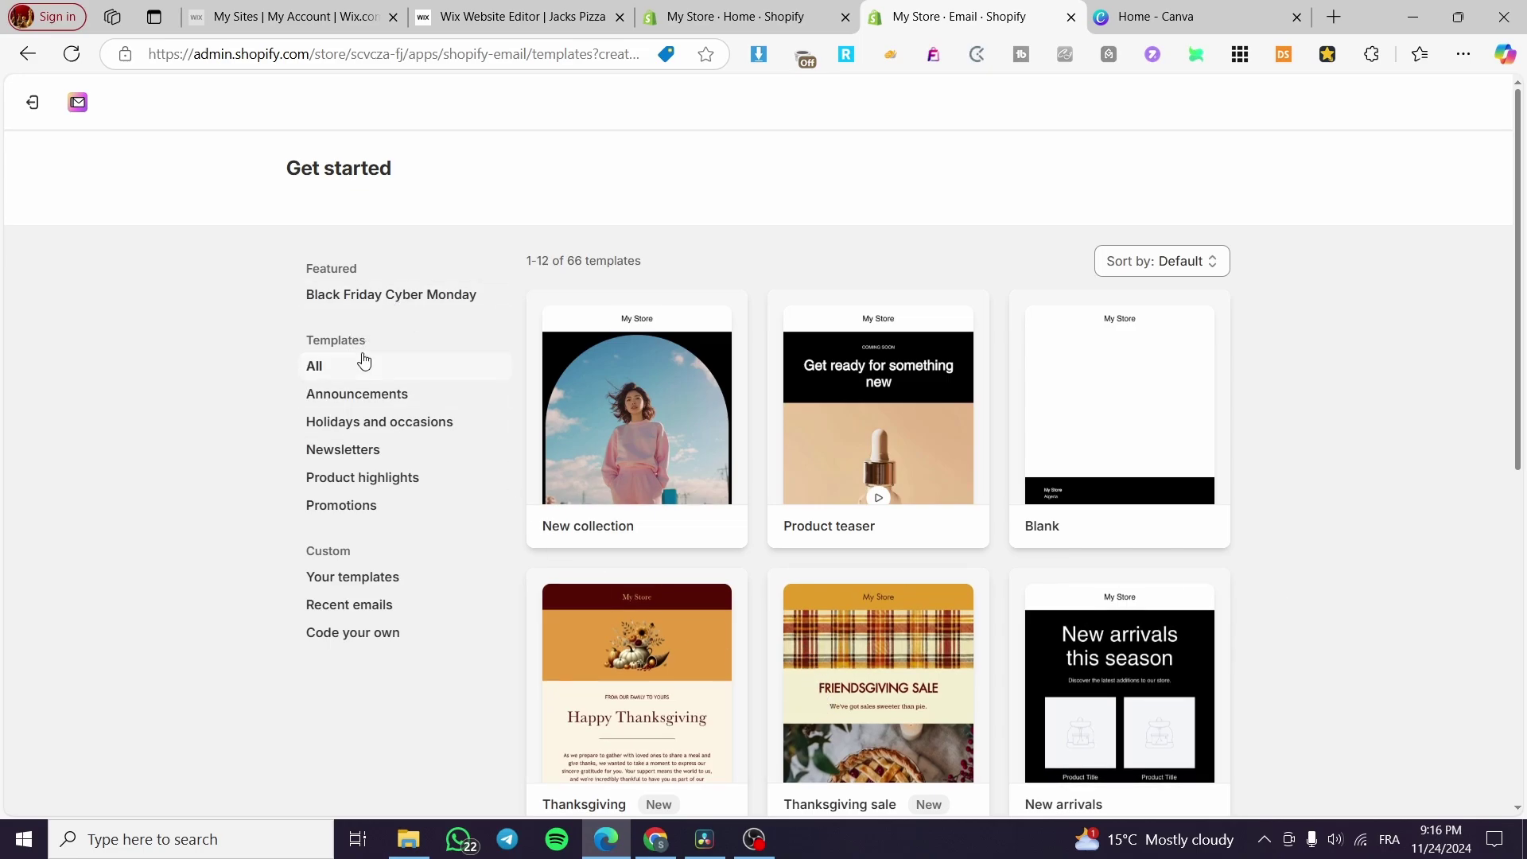
# Step: Filter the email templates to Newsletters and switch over to Canva
pyautogui.click(329, 459)
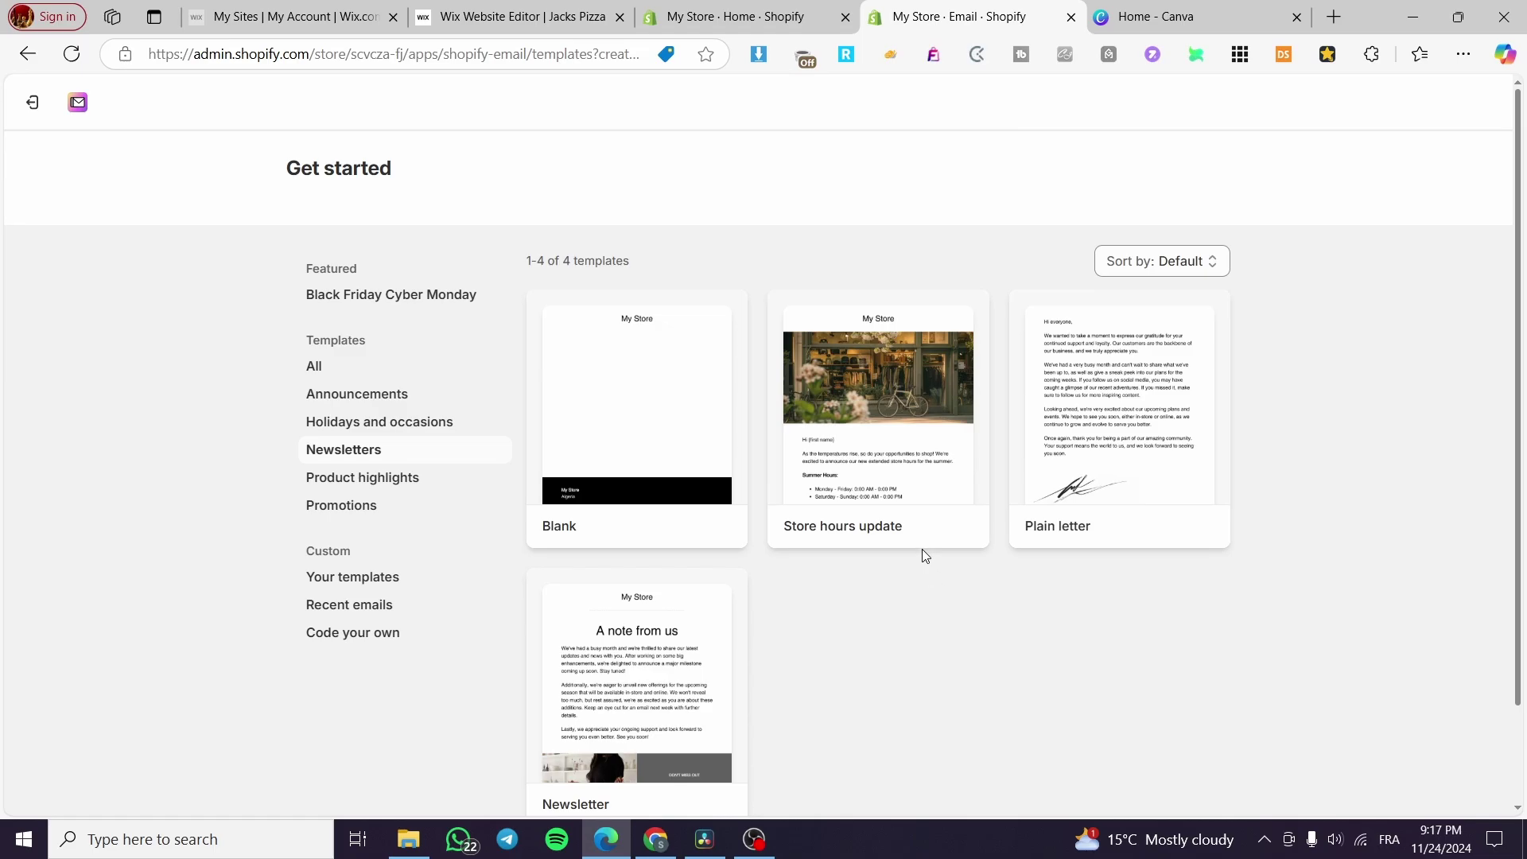
pyautogui.click(1155, 16)
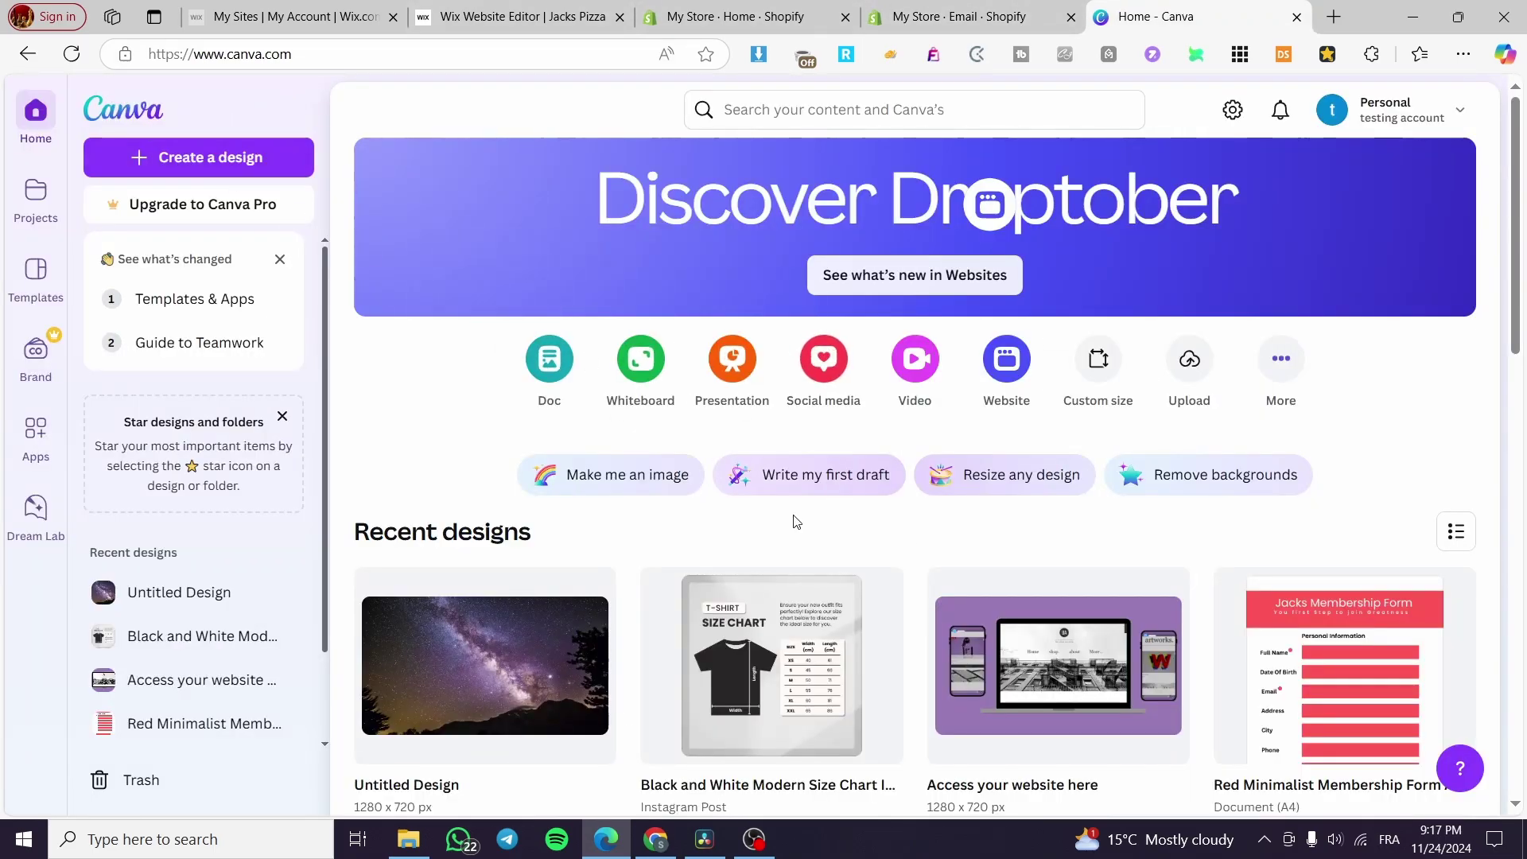
# Step: Search Canva for 'Newsletters' and scroll through the 2,735 template results
pyautogui.scroll(-3, 796, 522)
pyautogui.scroll(3, 794, 517)
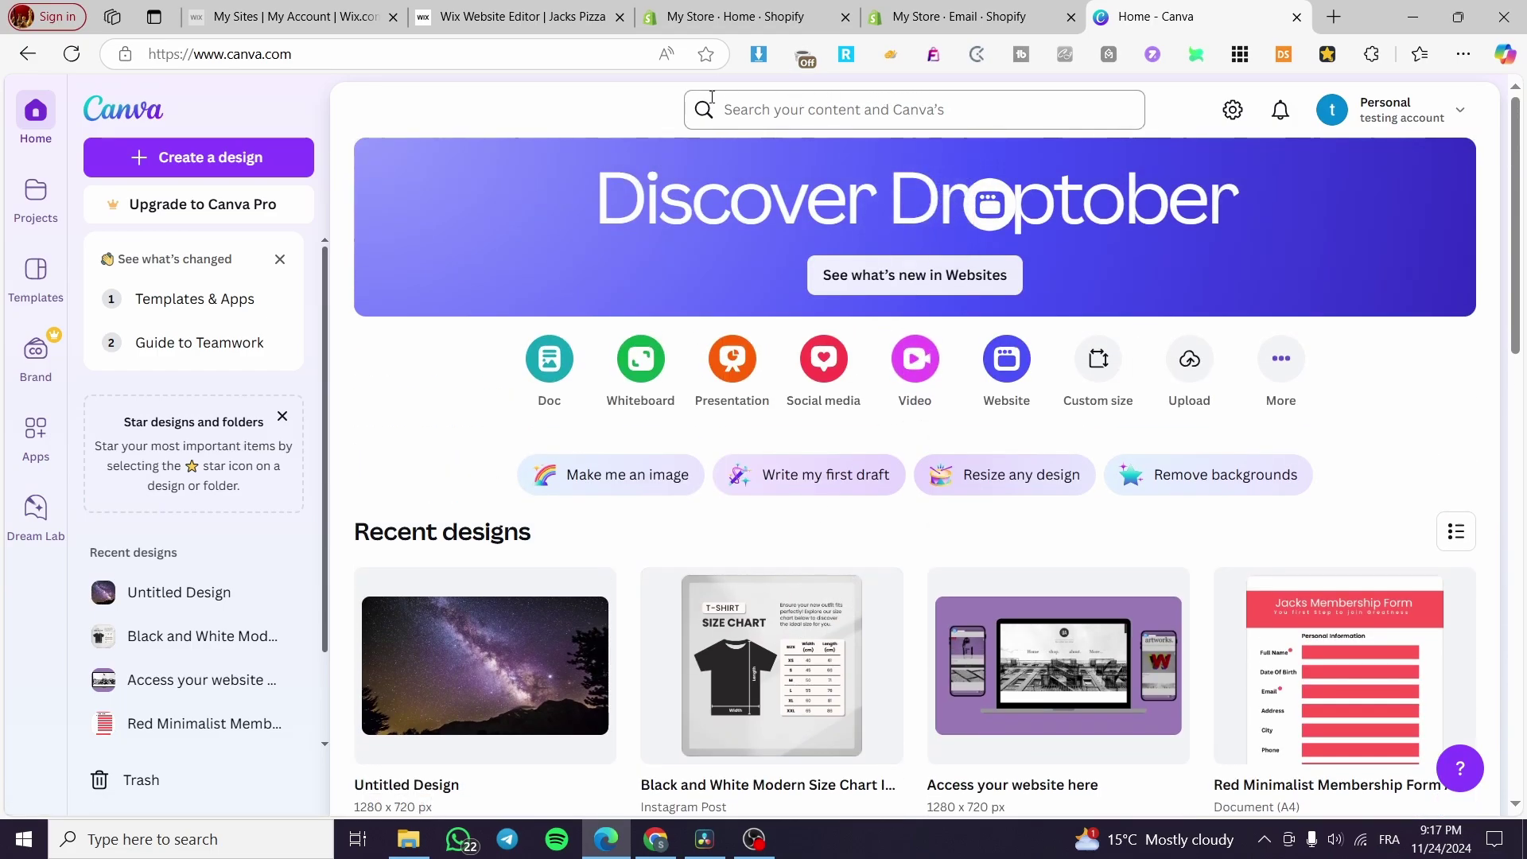
pyautogui.click(817, 104)
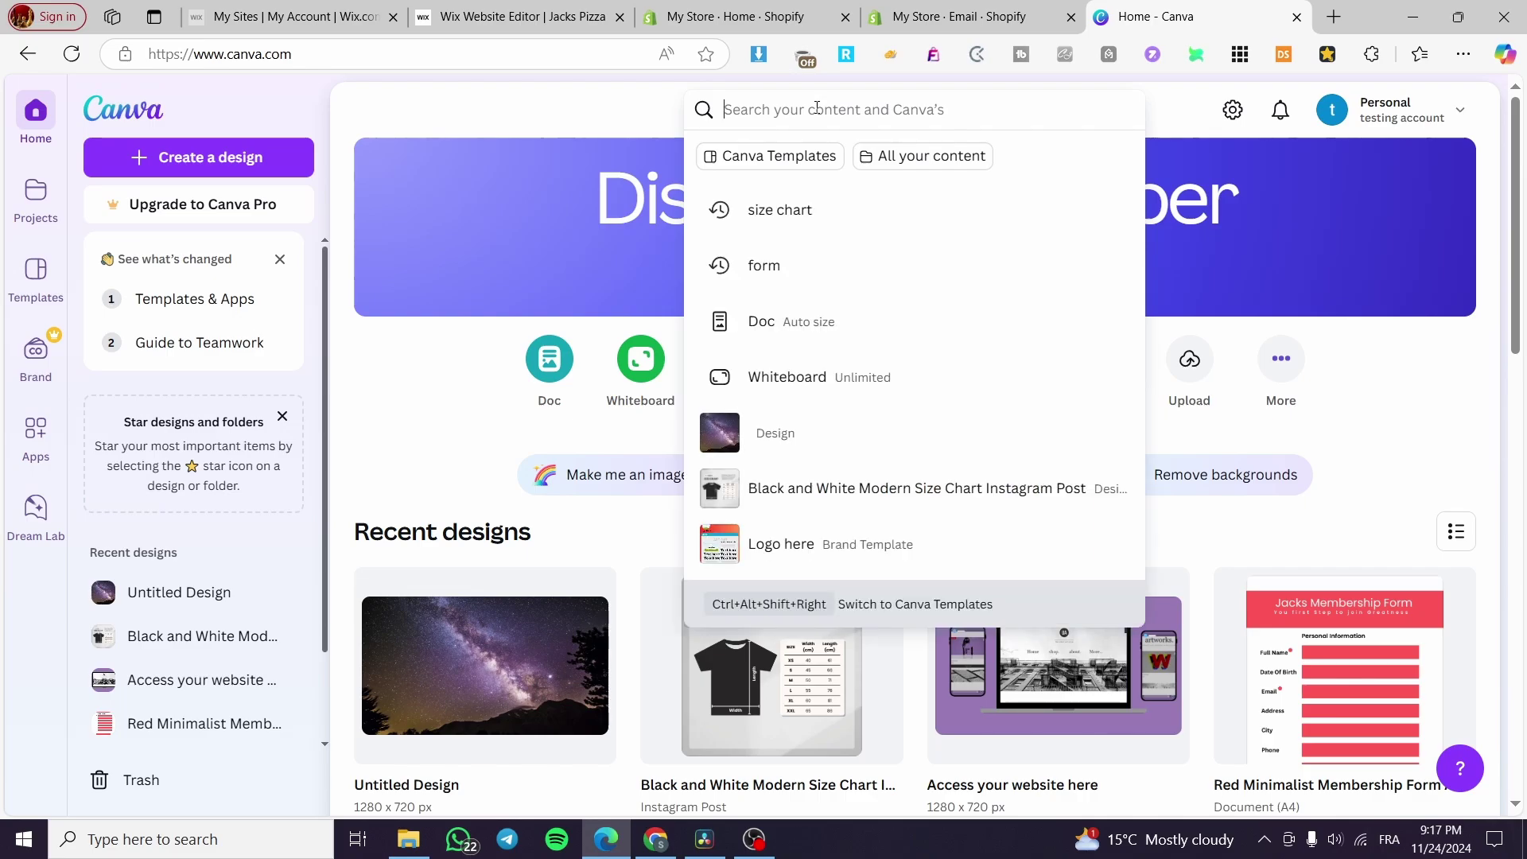
pyautogui.write('Newsle')
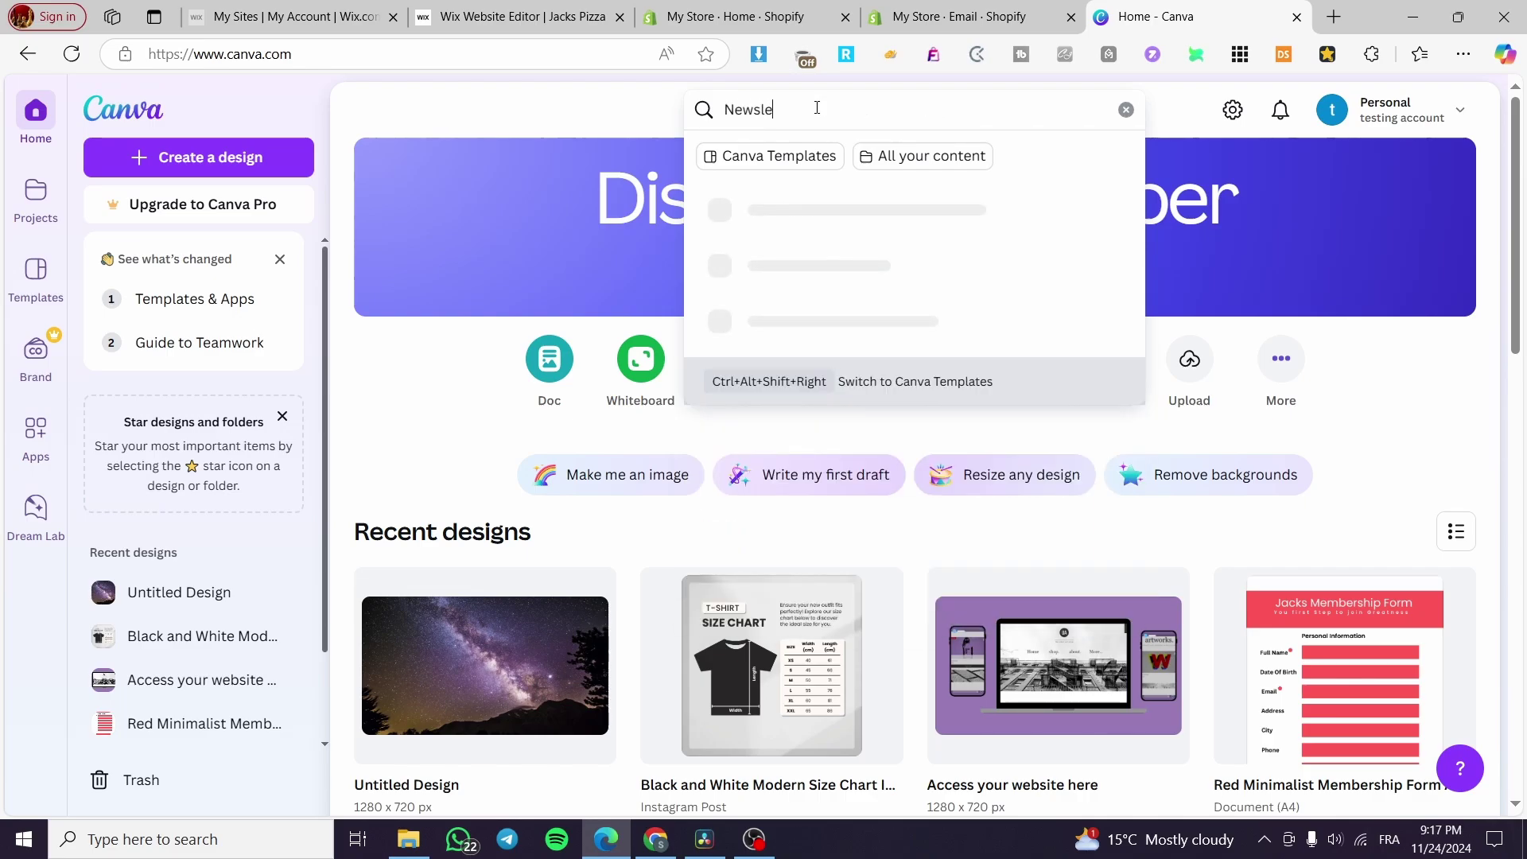
pyautogui.write('tters')
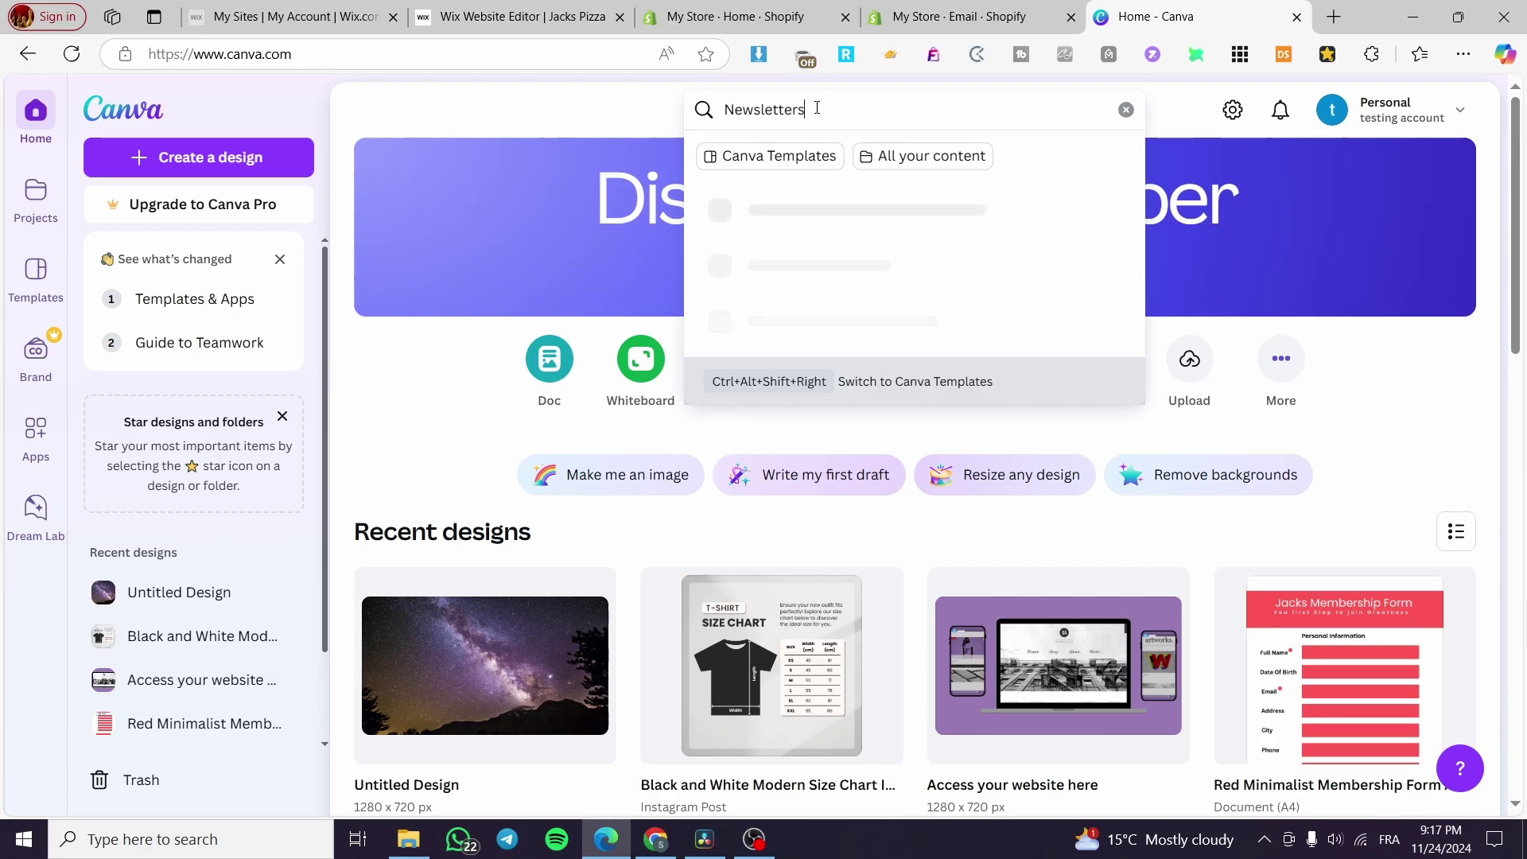
pyautogui.press('Return')
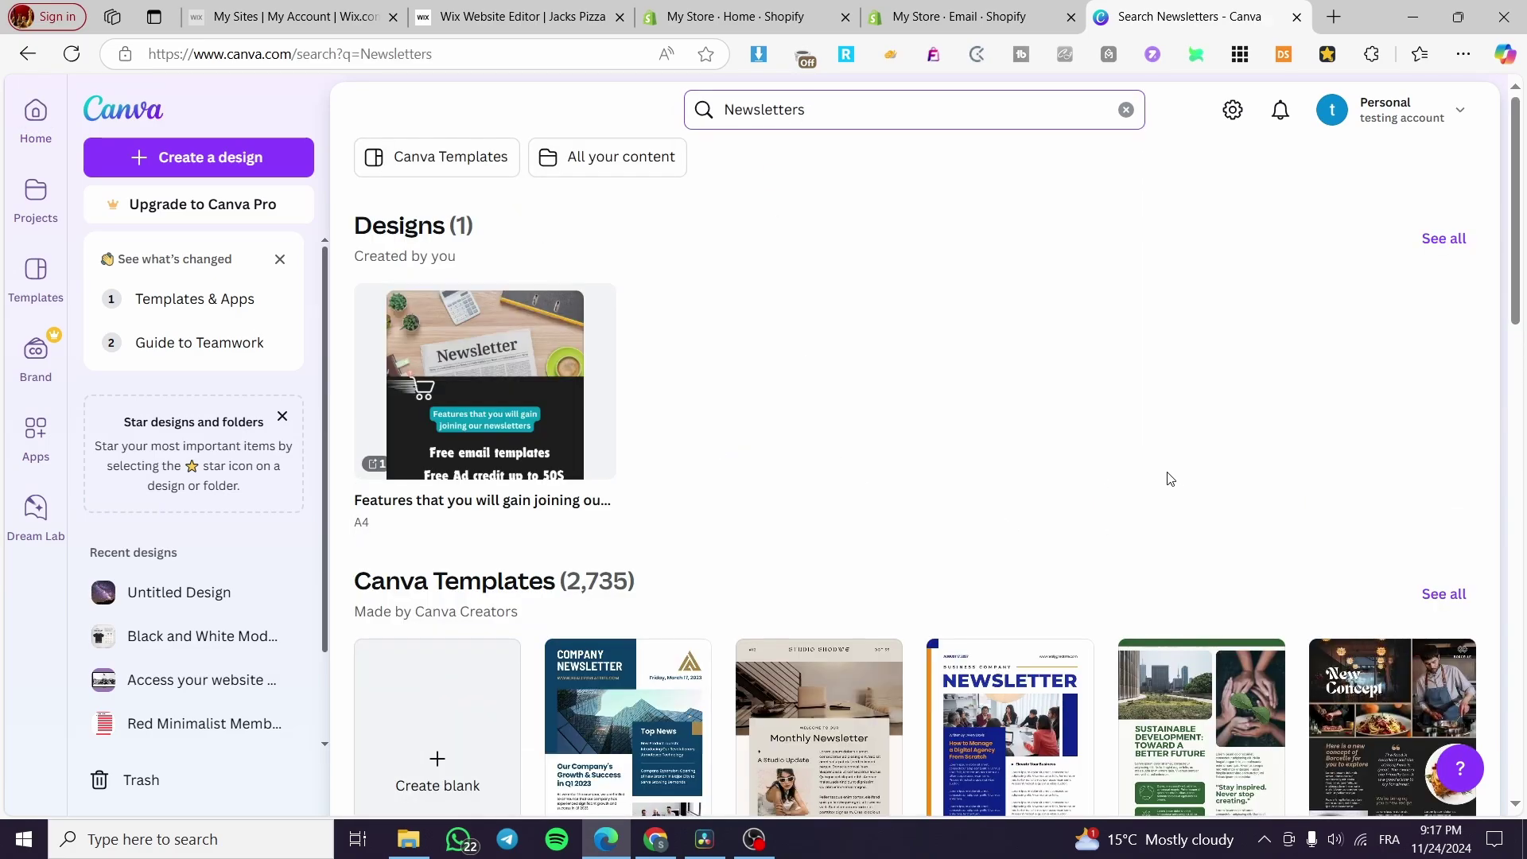
pyautogui.scroll(-2, 1153, 453)
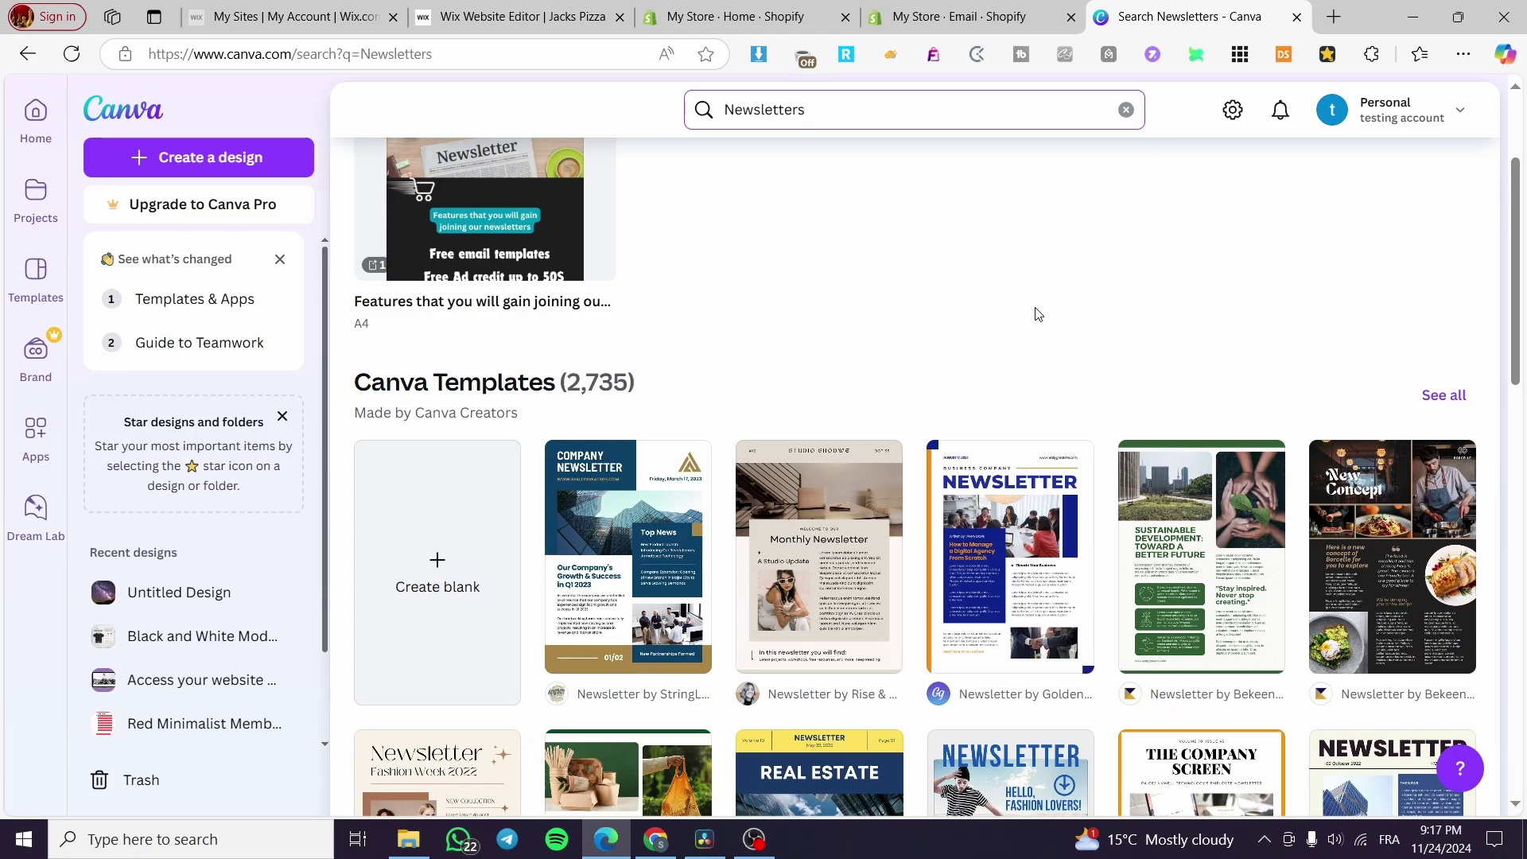
pyautogui.scroll(-1, 1034, 317)
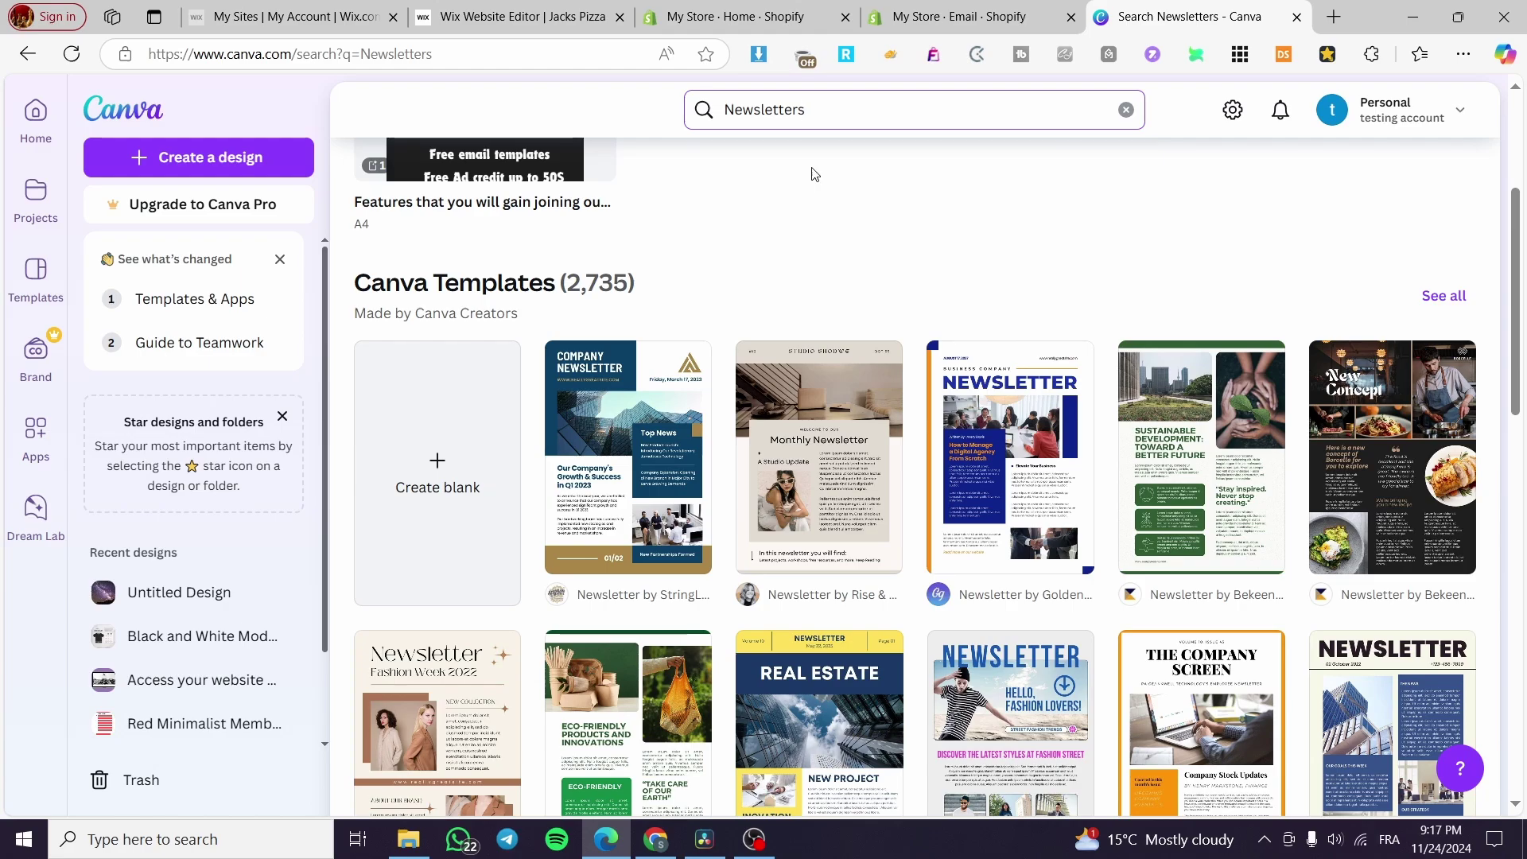
# Step: Check the Shopify tab, then scroll the Newsletters results and load more with Show more
pyautogui.click(962, 9)
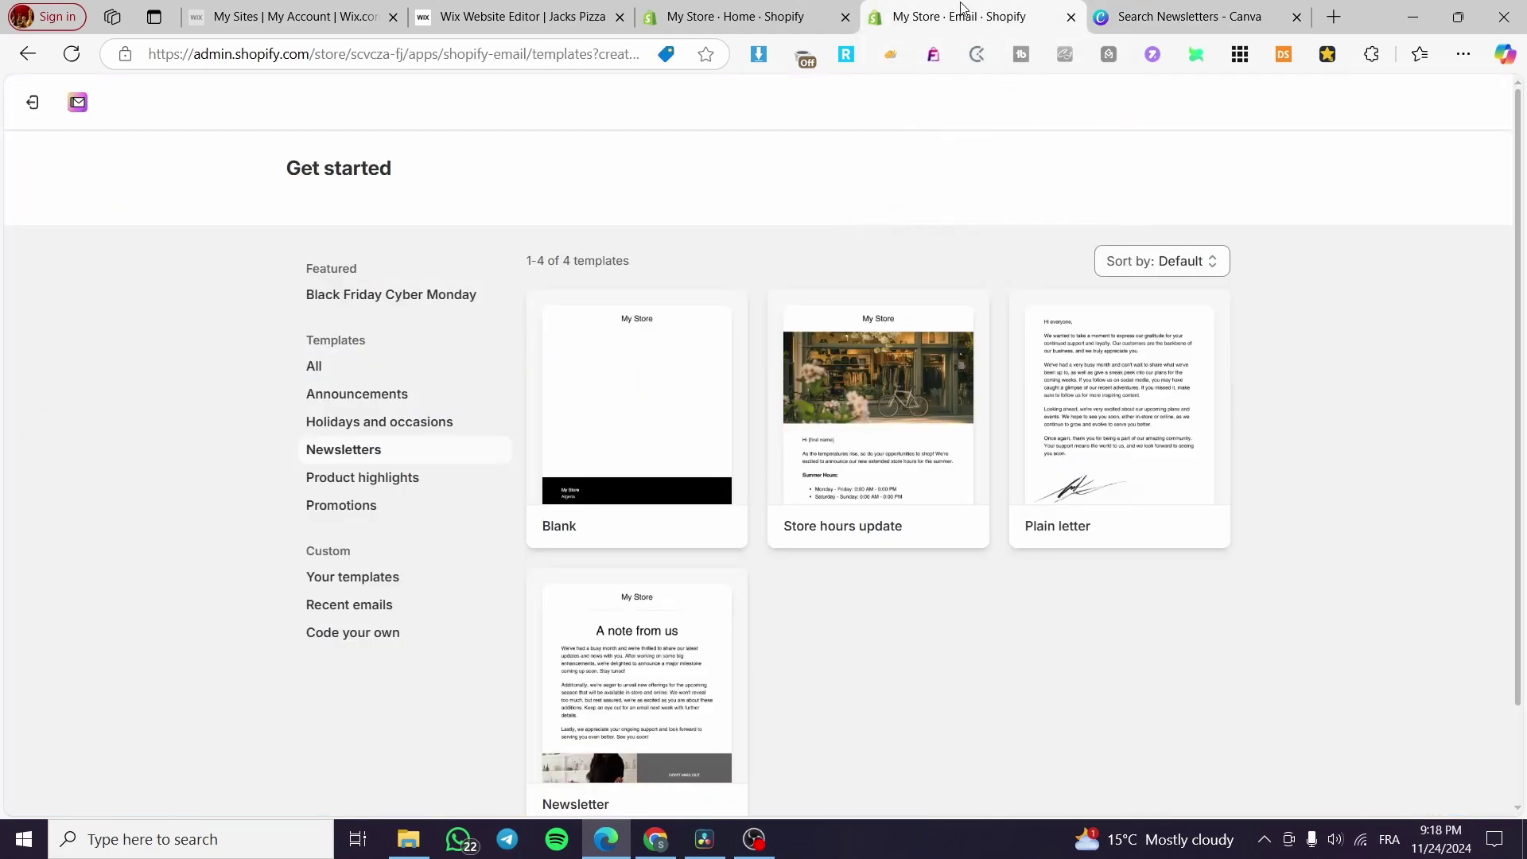
pyautogui.click(1152, 23)
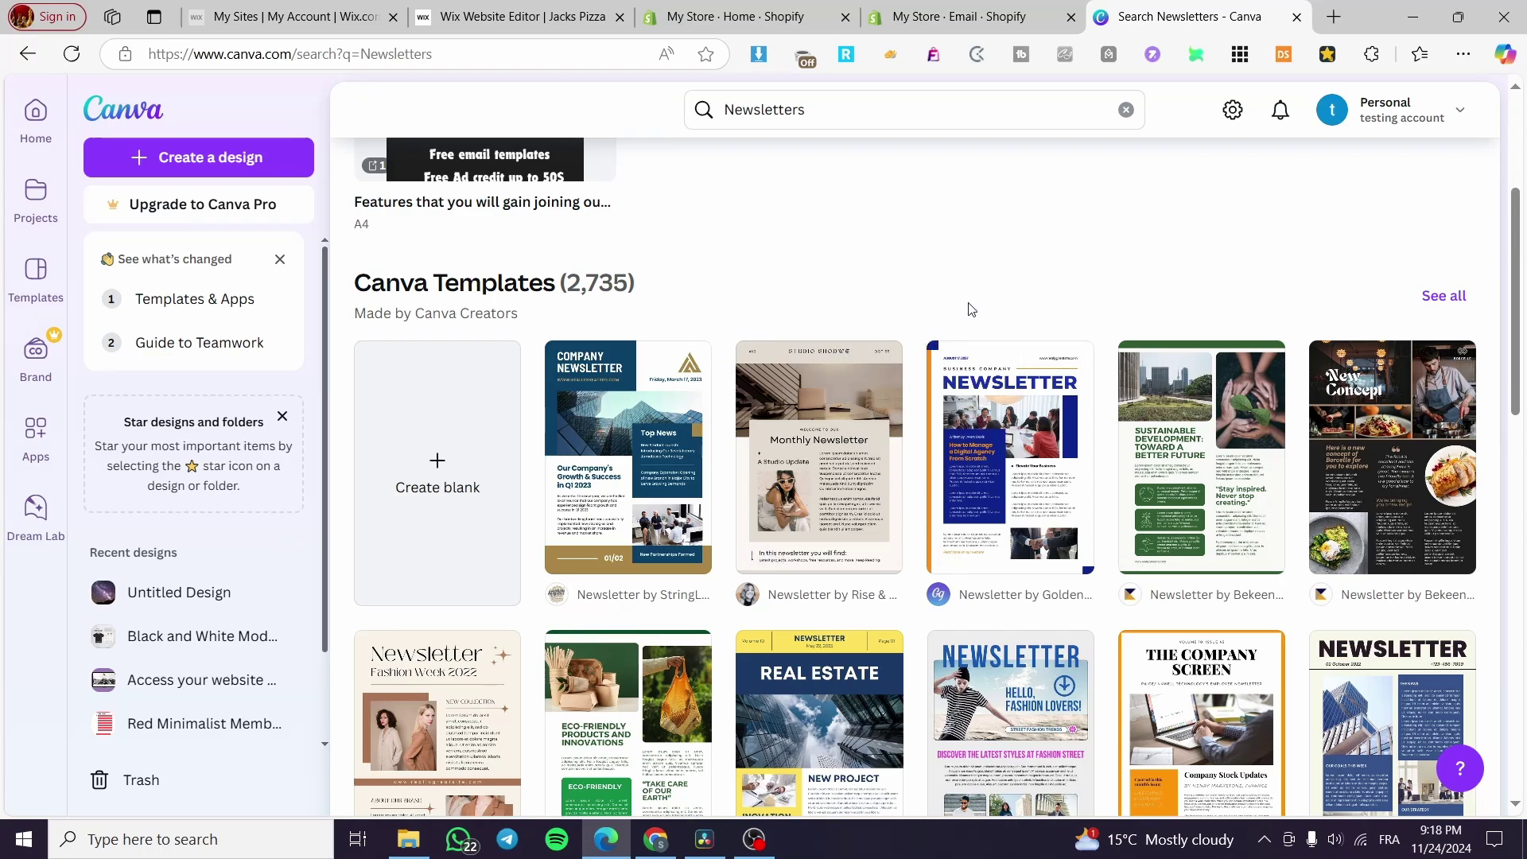
pyautogui.scroll(-1, 968, 309)
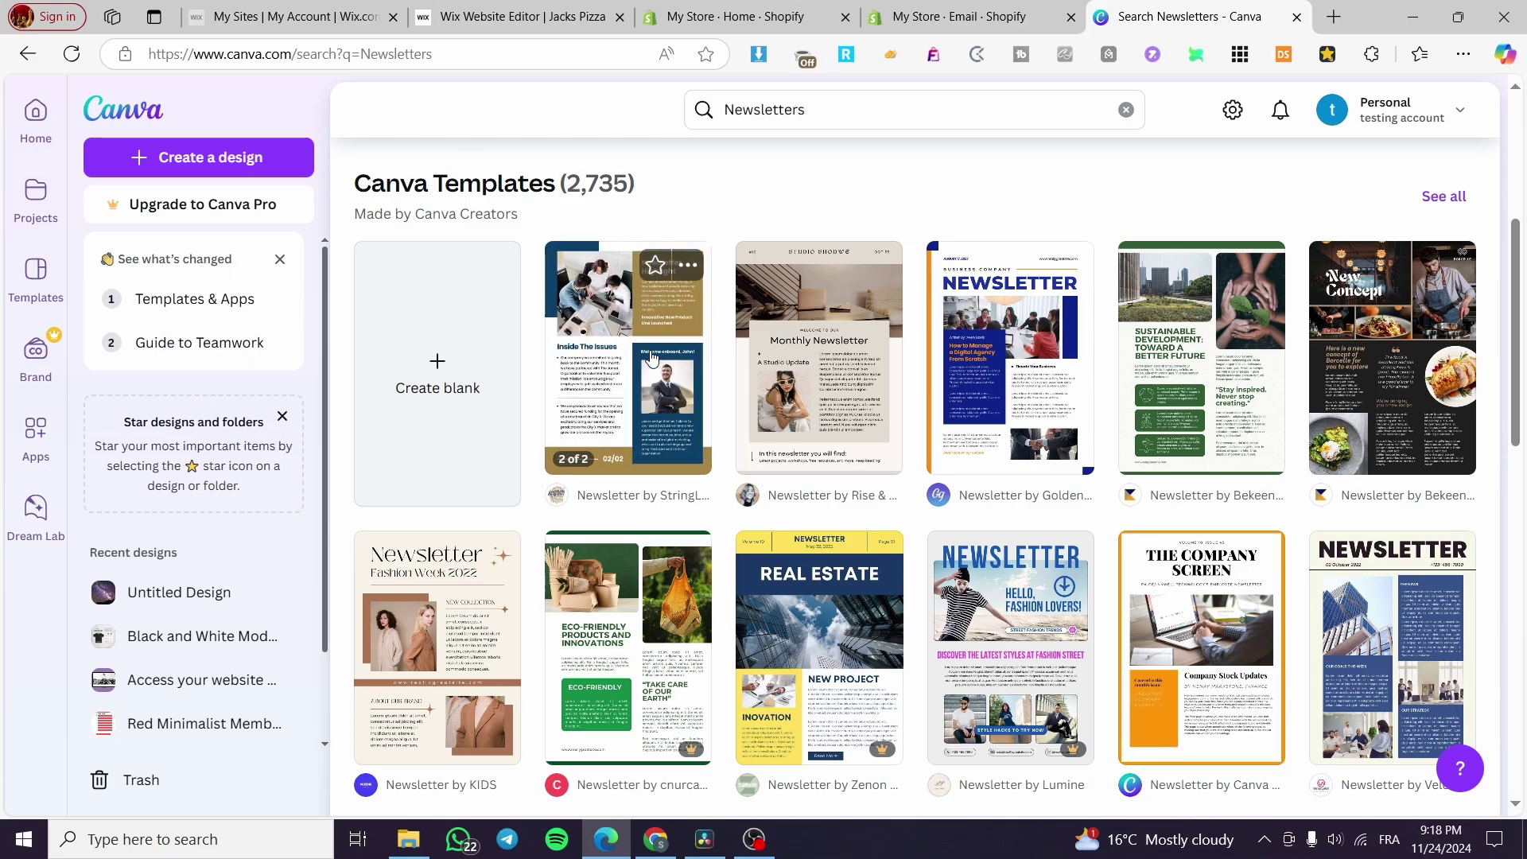
pyautogui.scroll(-3, 701, 525)
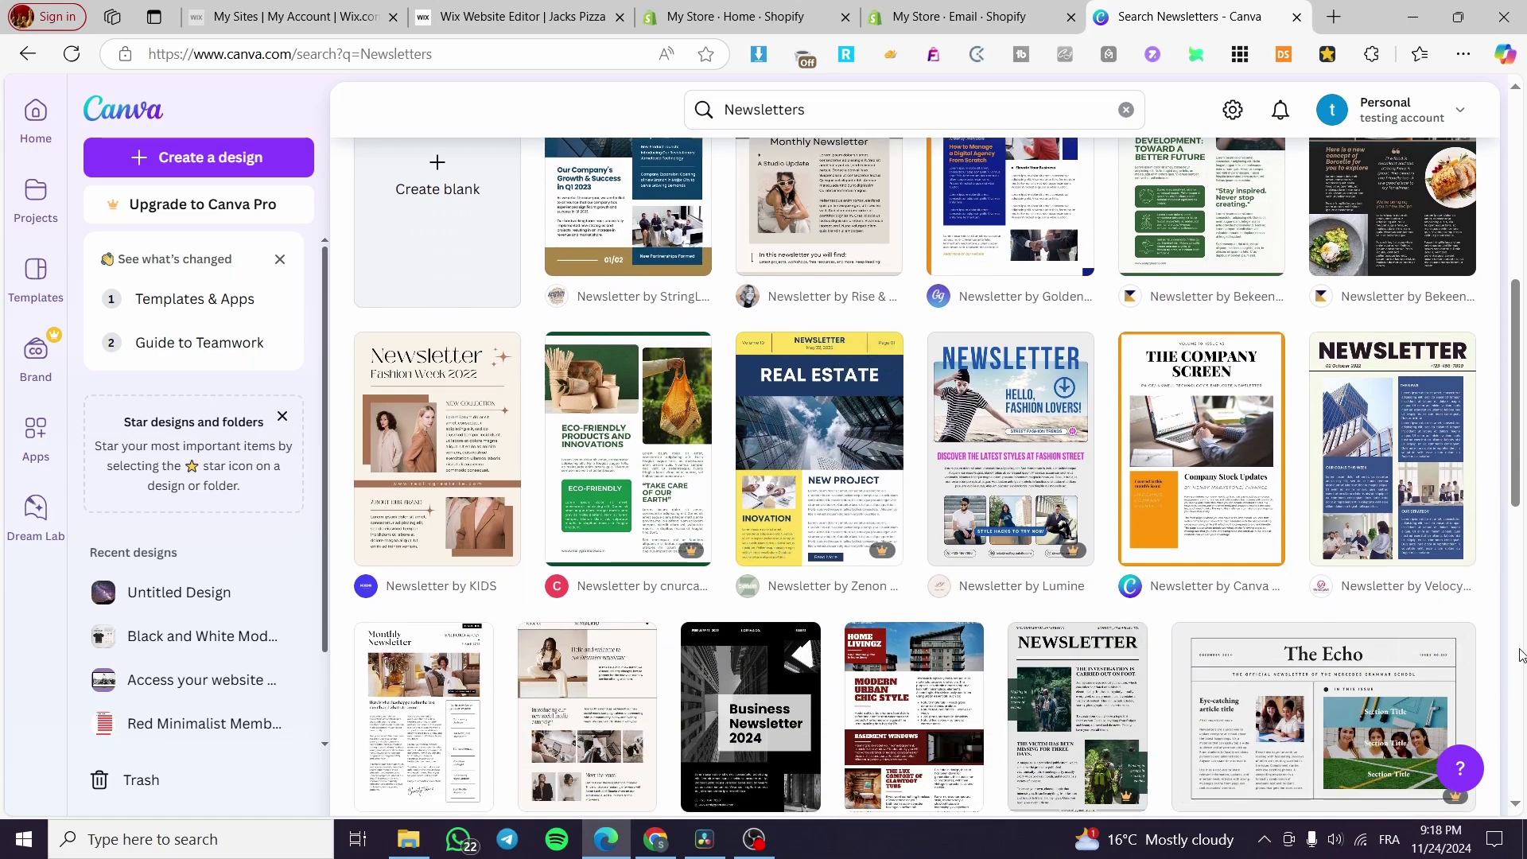
pyautogui.scroll(-12, 1472, 567)
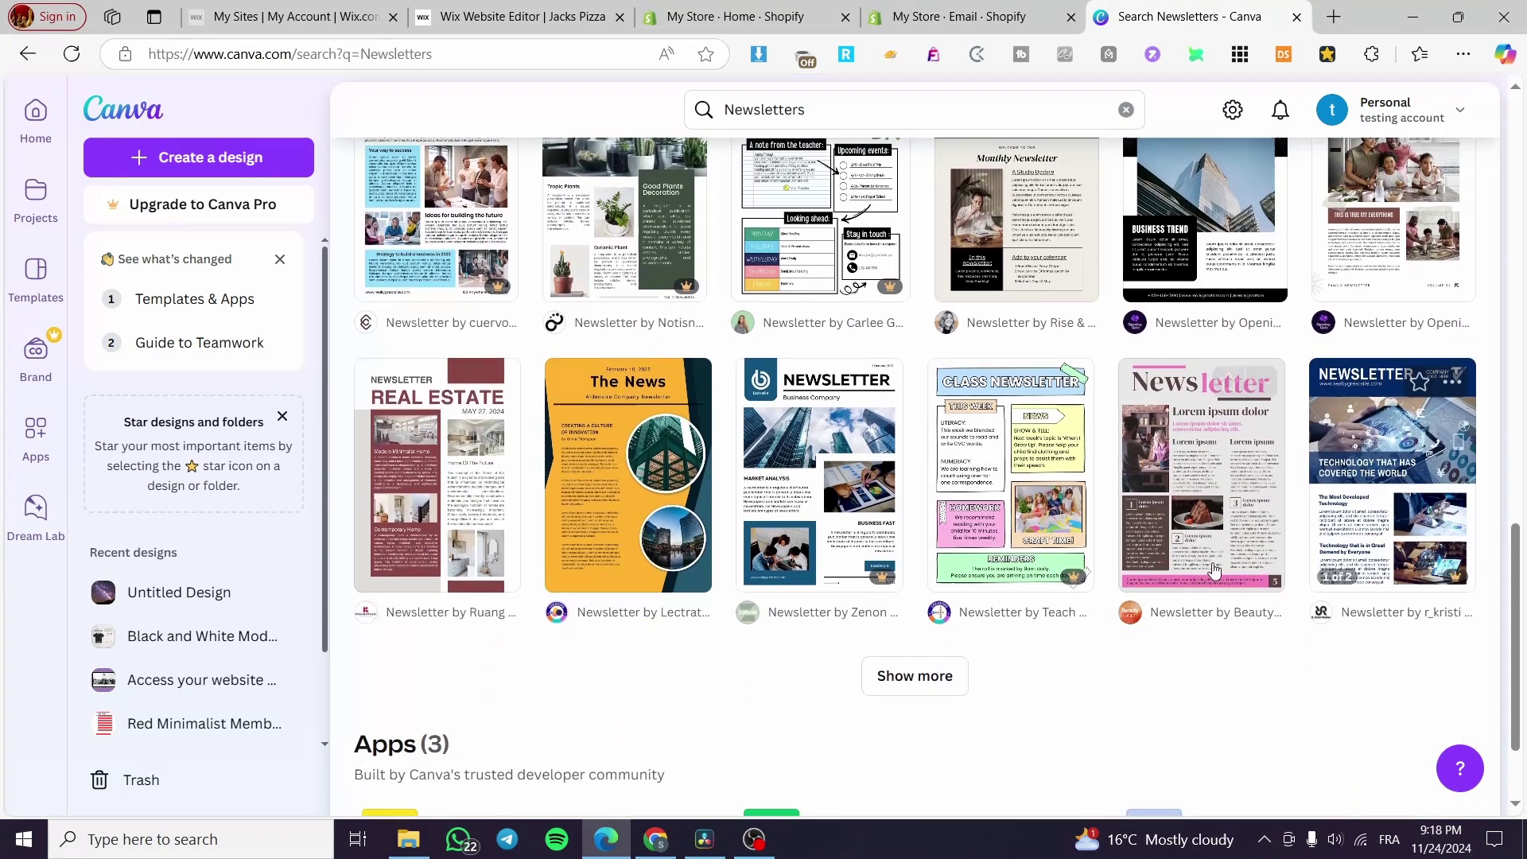
pyautogui.click(866, 684)
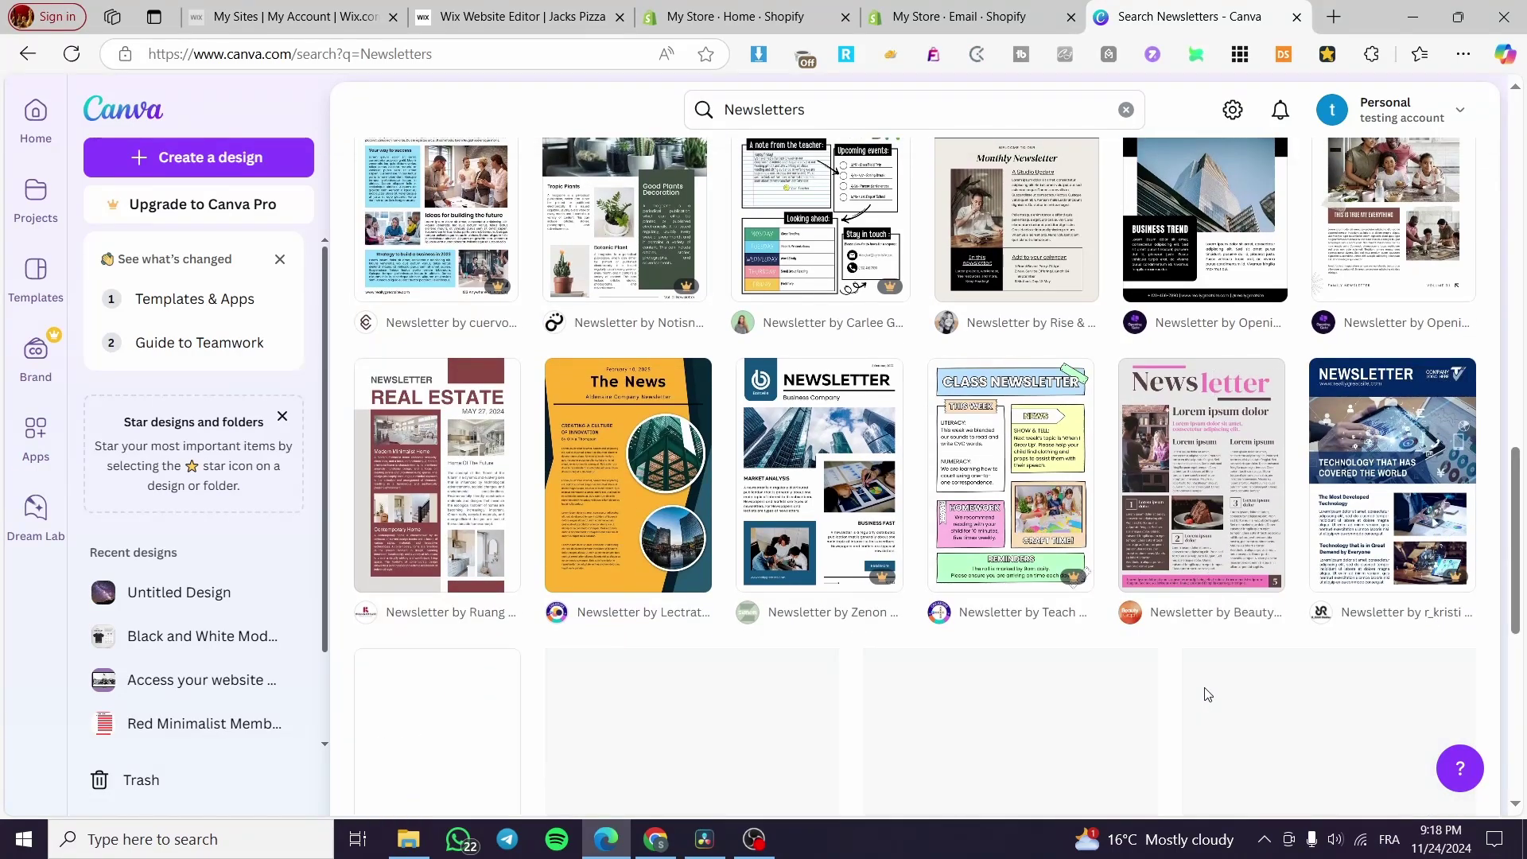
pyautogui.scroll(-3, 1276, 671)
pyautogui.scroll(-2, 1276, 672)
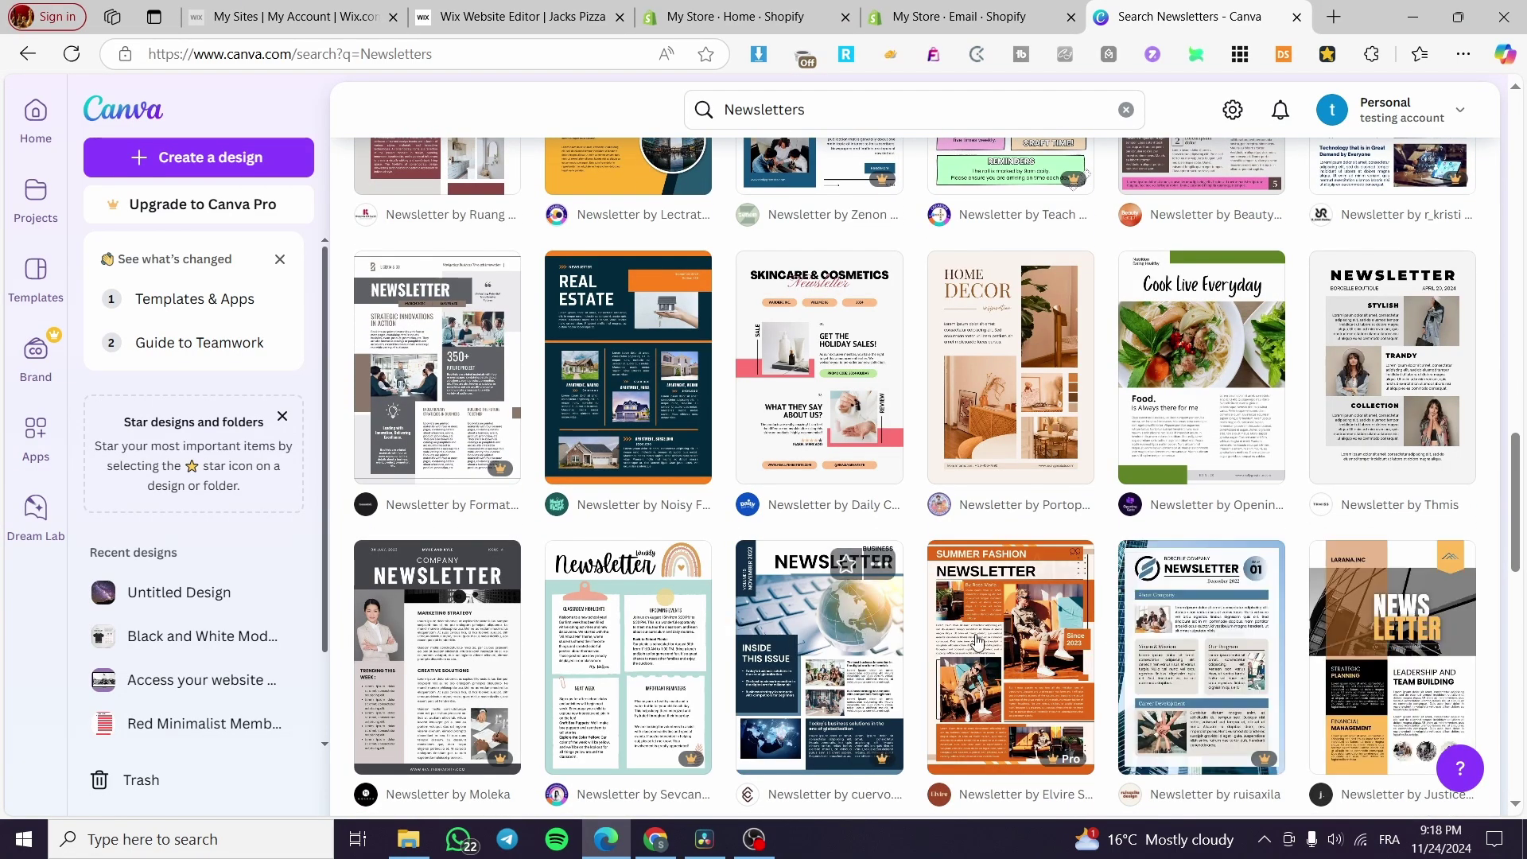
pyautogui.scroll(-3, 1443, 586)
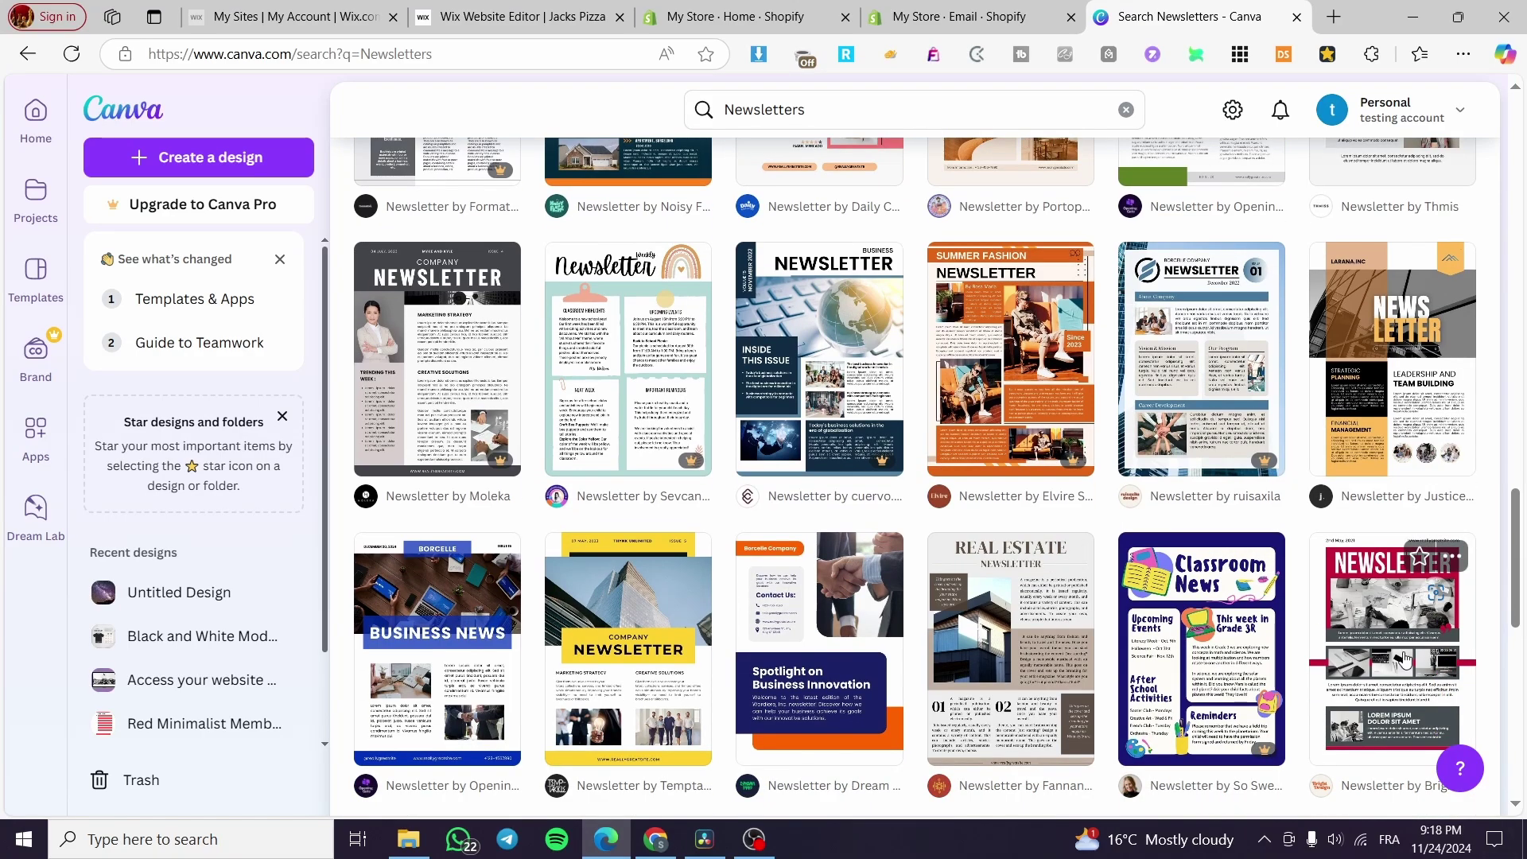
pyautogui.scroll(-1, 1405, 660)
pyautogui.scroll(-2, 1406, 556)
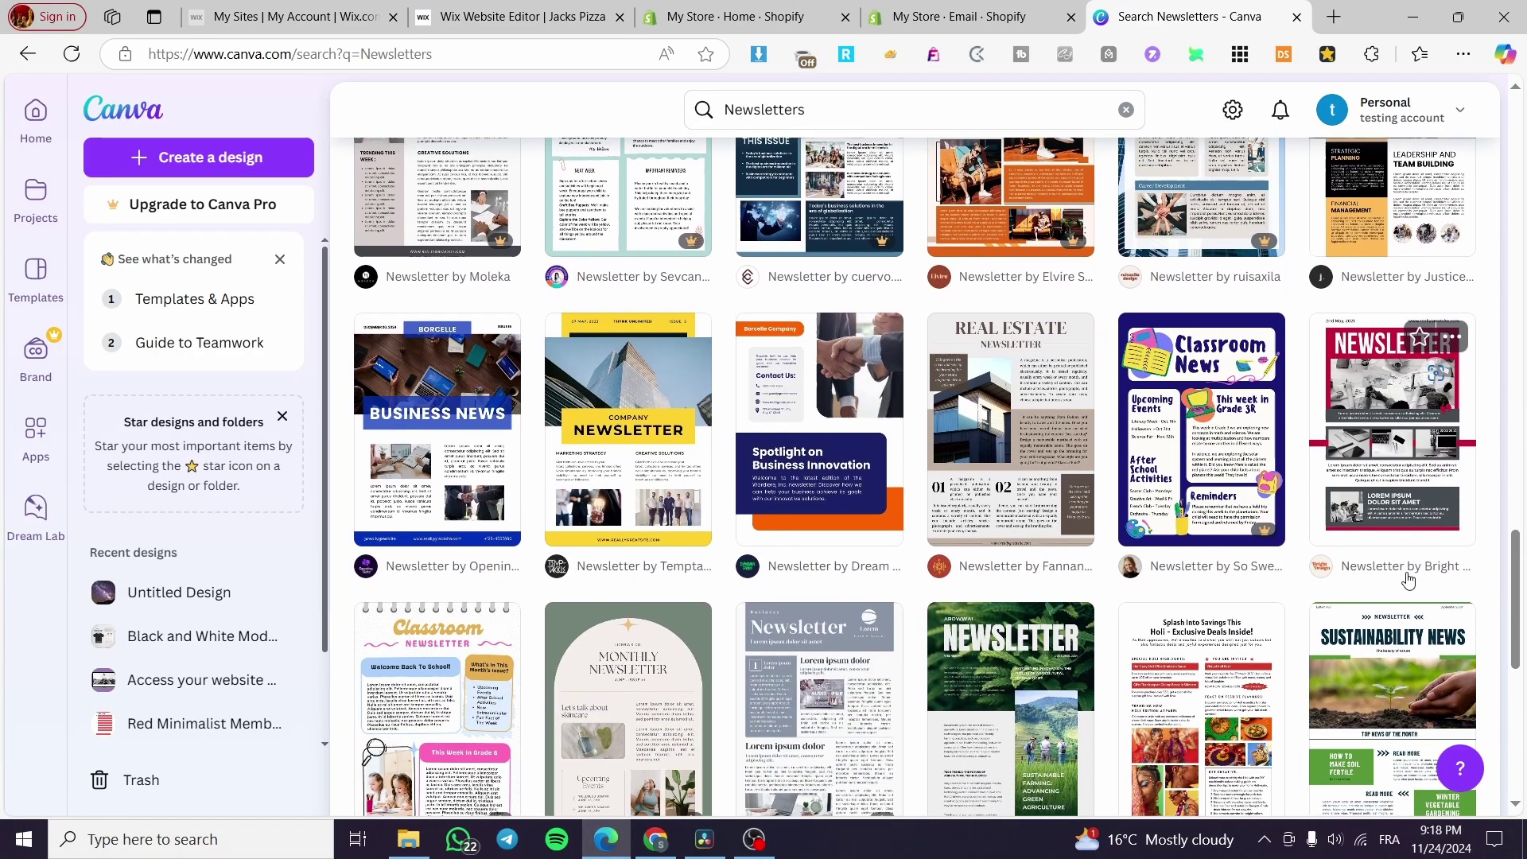
# Step: Customize the Bright Designs White Modern Business Company Newsletter template as a new design
pyautogui.click(1429, 425)
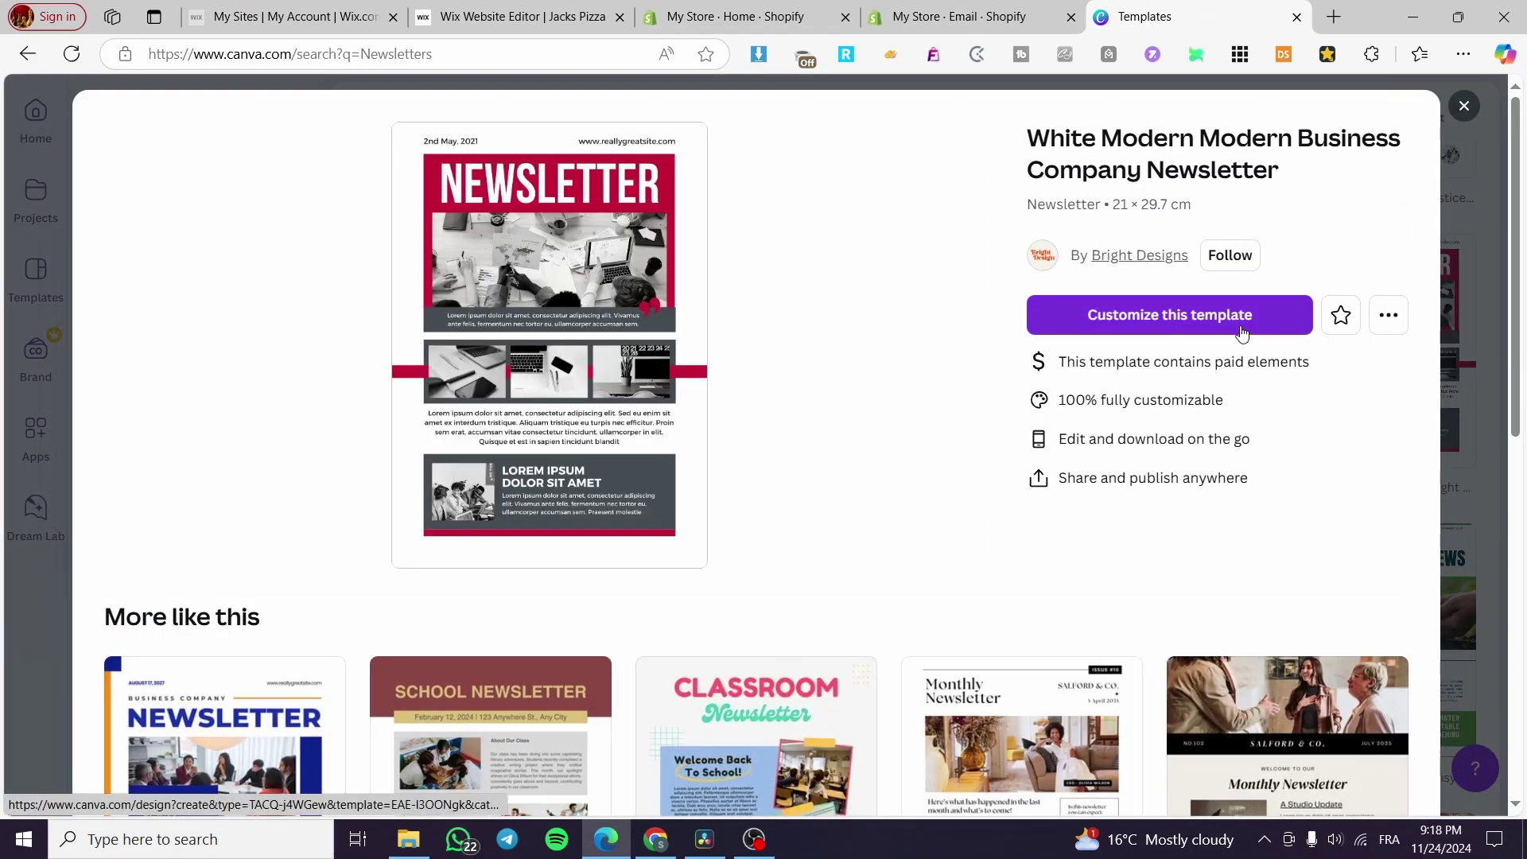
pyautogui.click(1242, 333)
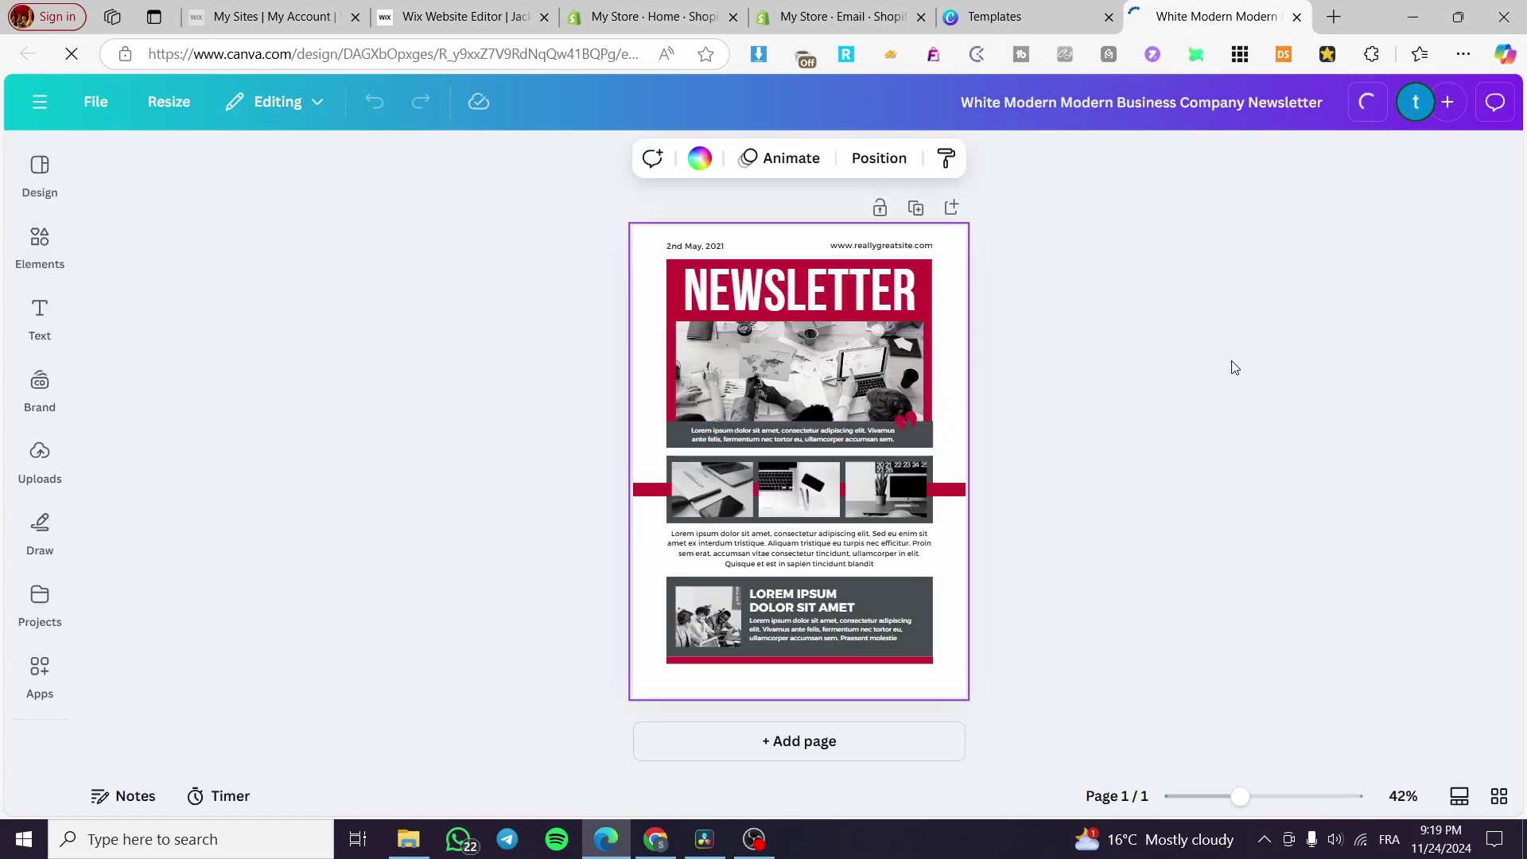
# Step: Zoom out to fit the page and delete the main banner photo, keeping its frame
pyautogui.click(1199, 805)
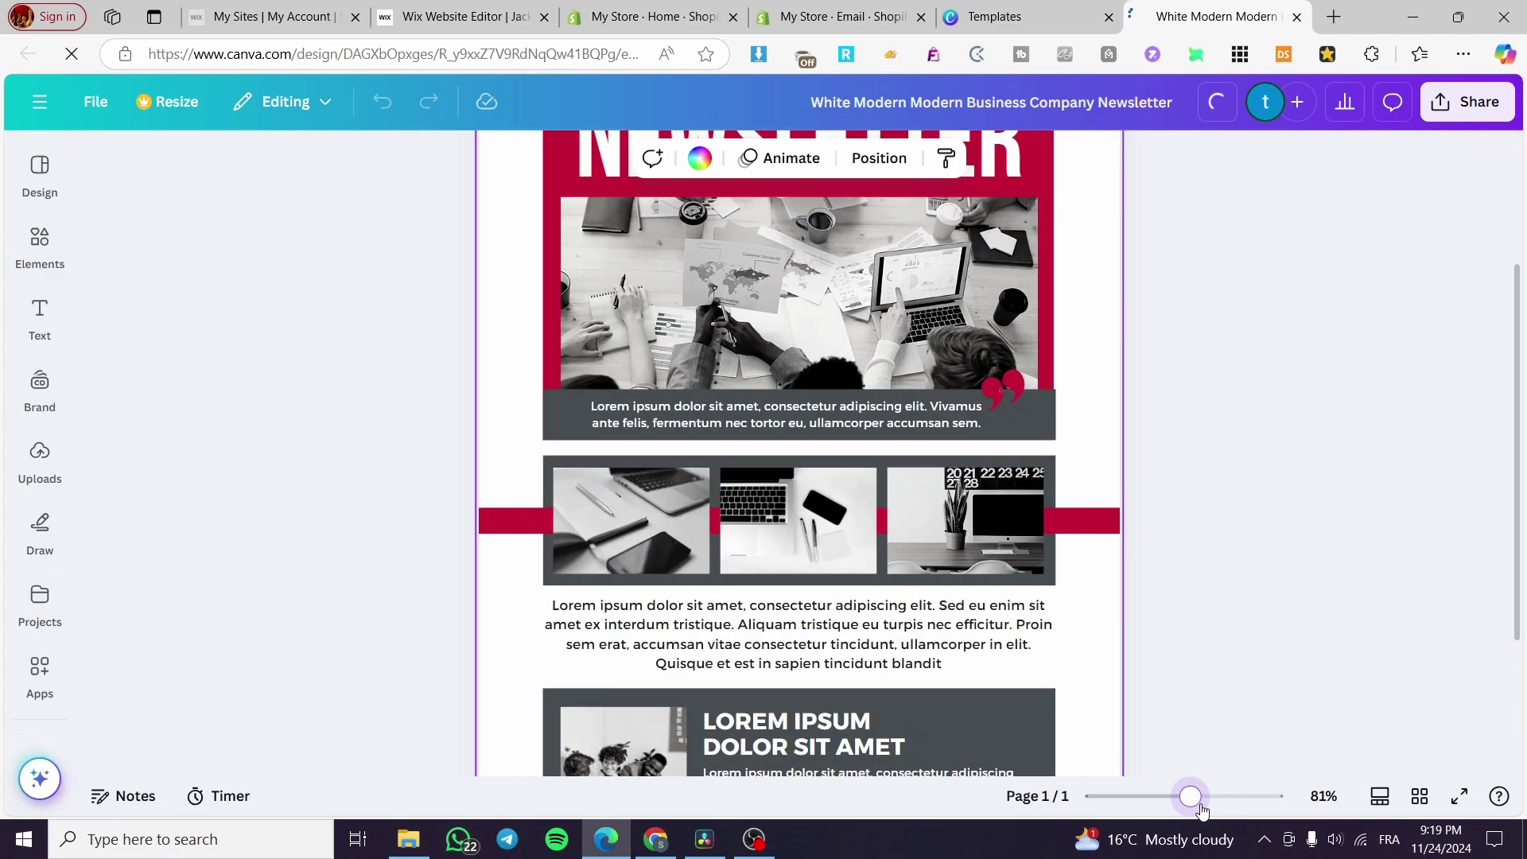
pyautogui.moveTo(1200, 805); pyautogui.dragTo(1186, 805)
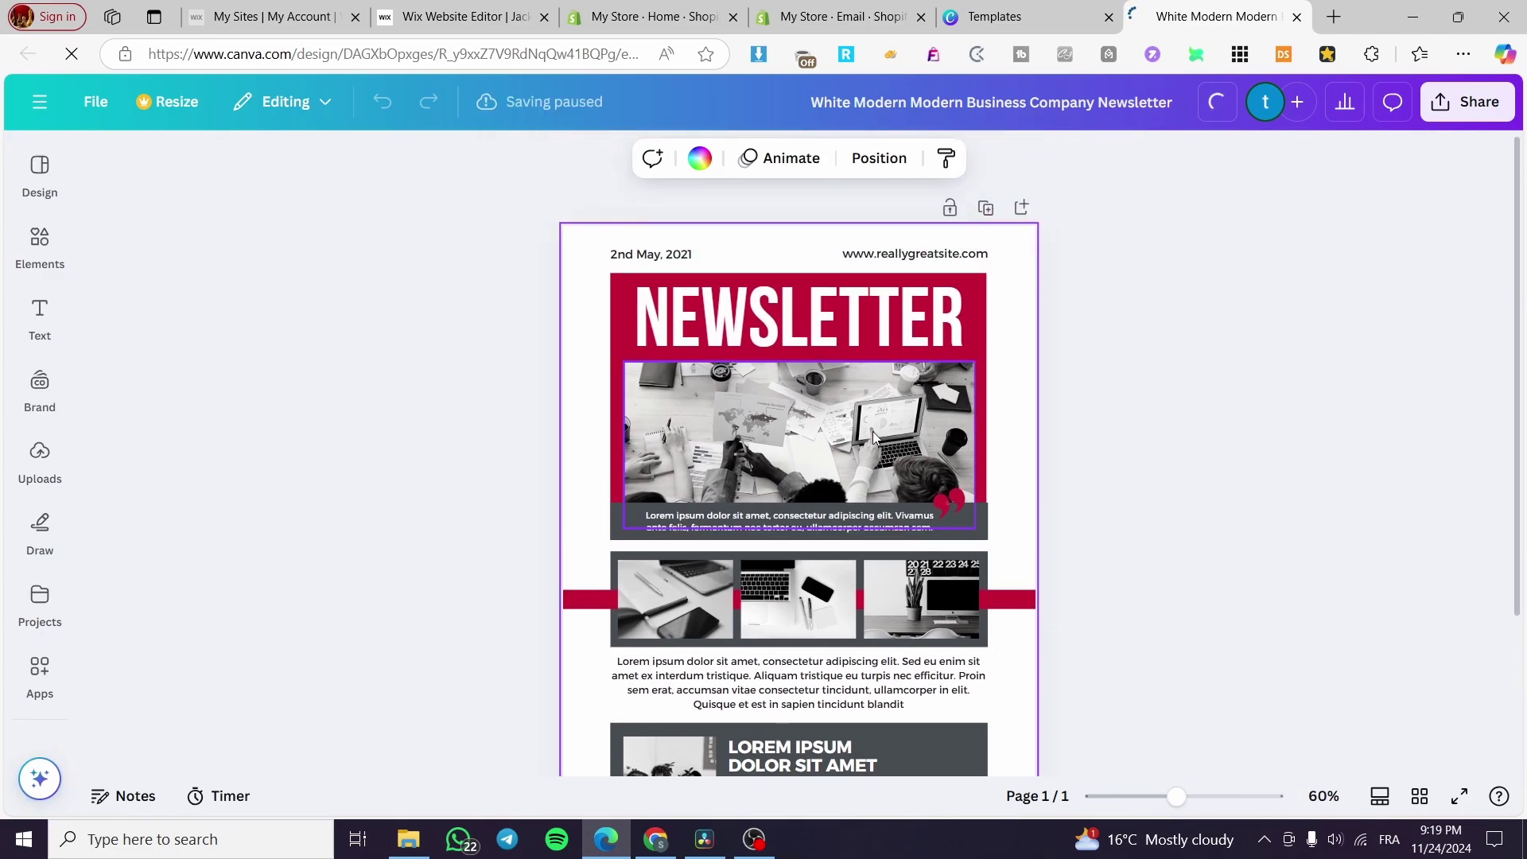
pyautogui.click(866, 422)
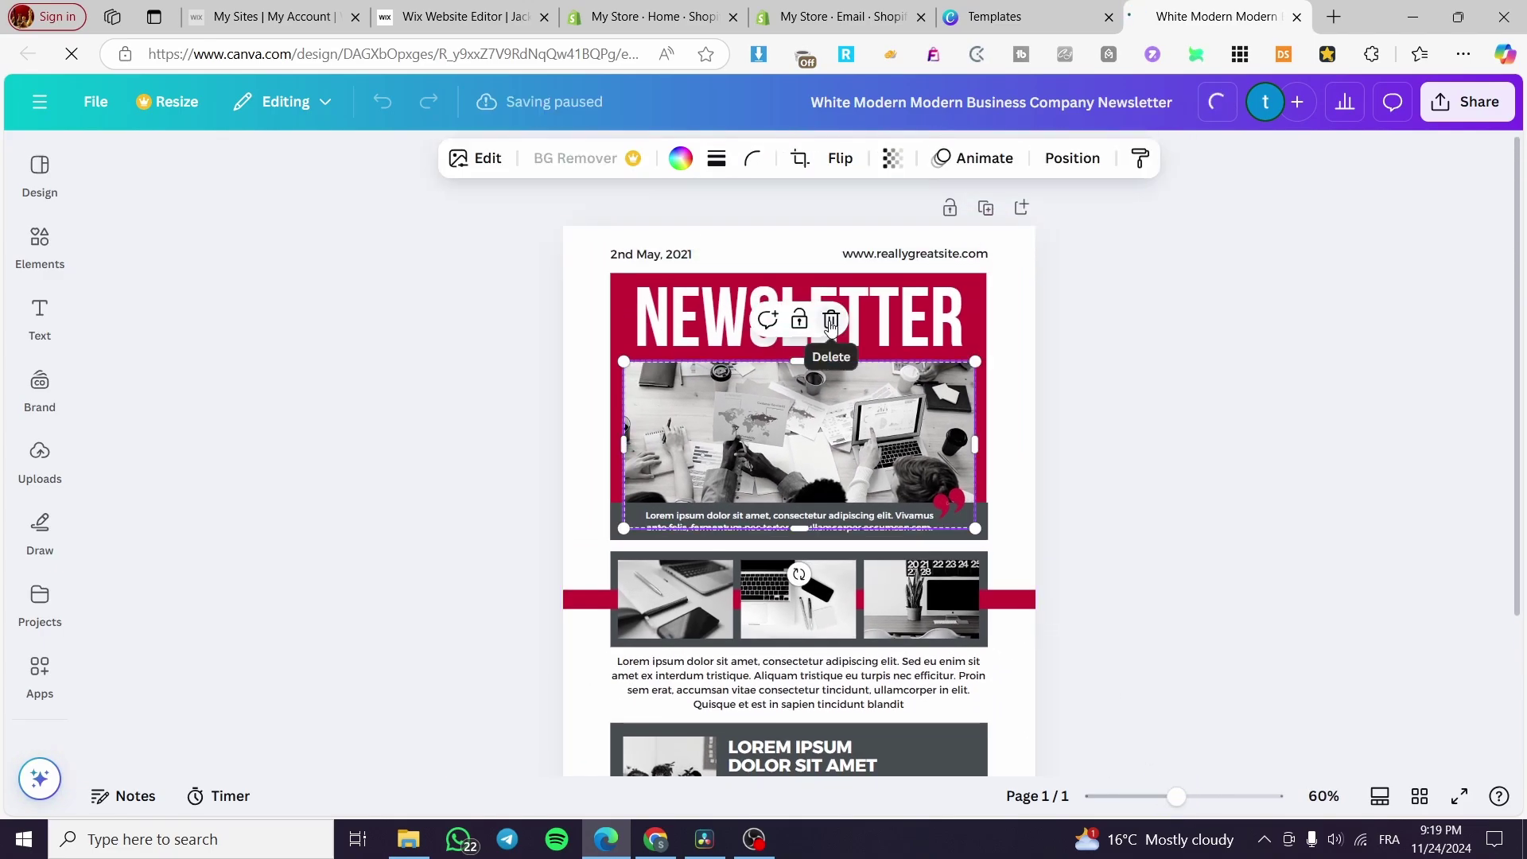
pyautogui.click(831, 322)
pyautogui.click(843, 369)
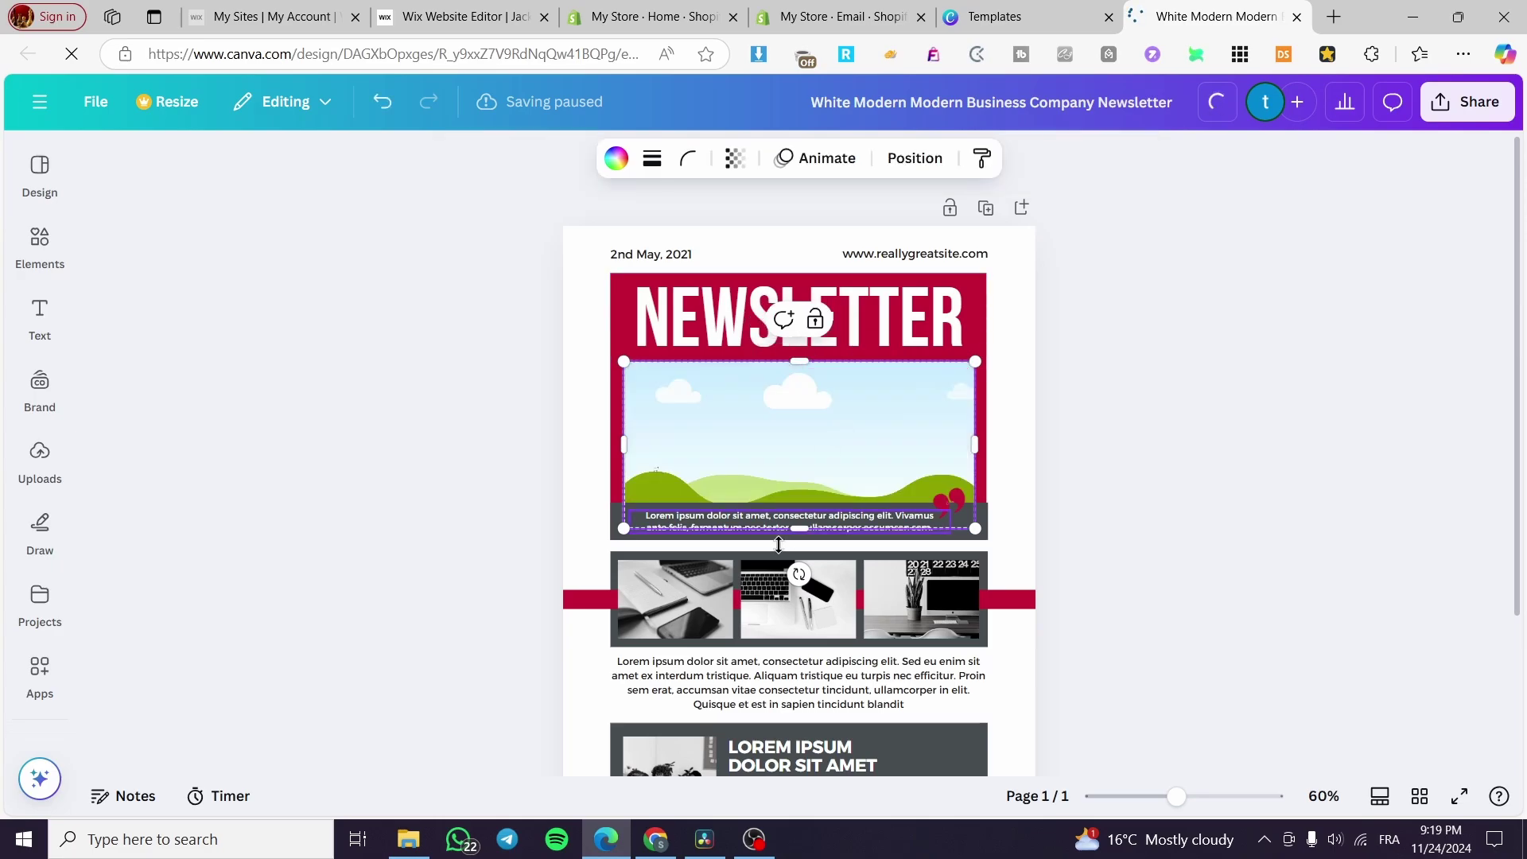
# Step: Delete the left, middle and right photos from the three-photo strip
pyautogui.click(668, 629)
pyautogui.click(707, 518)
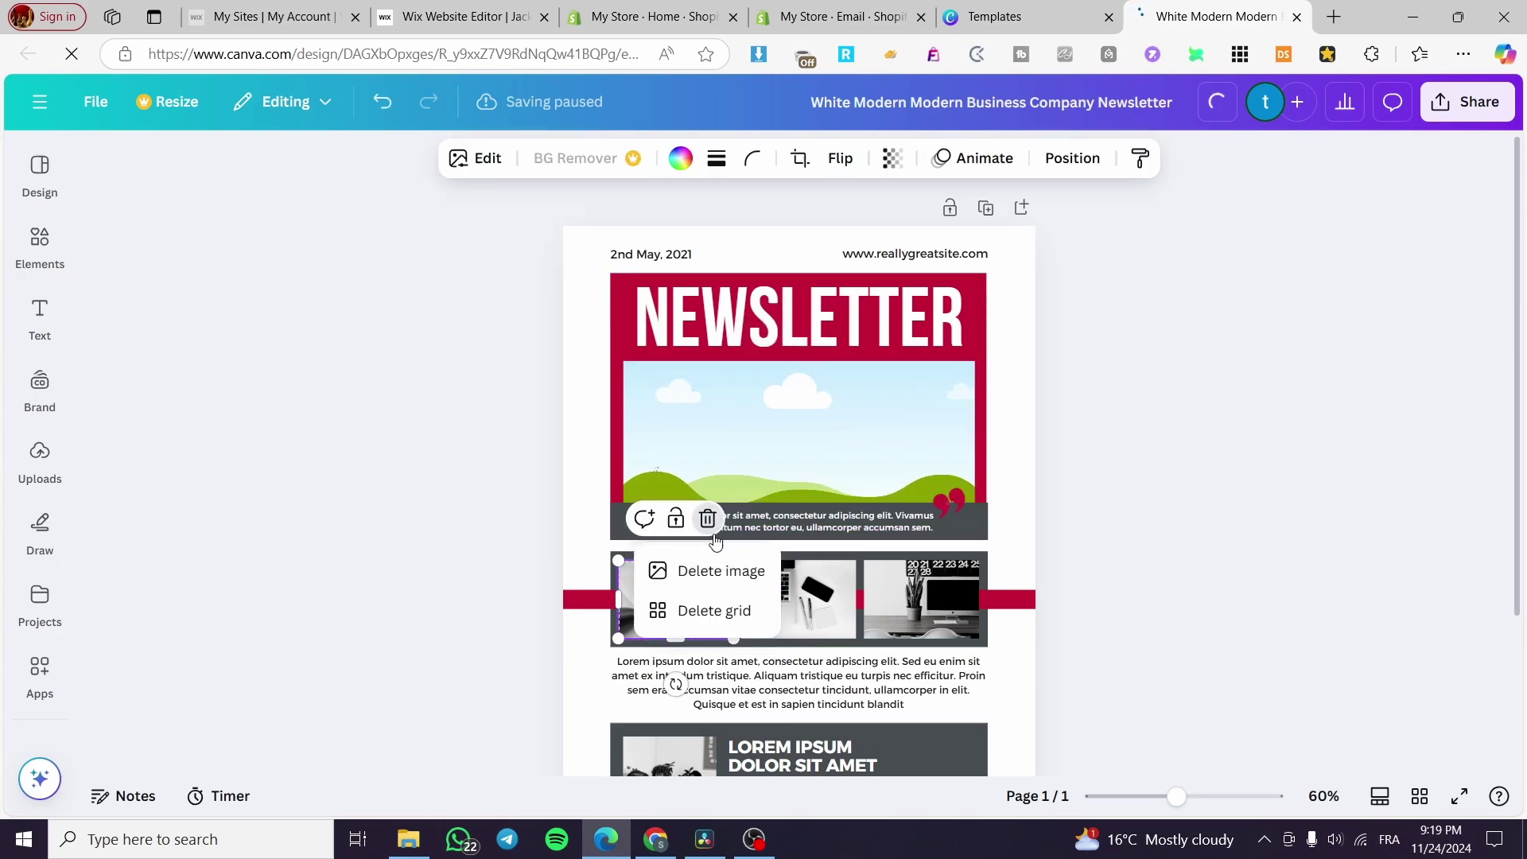
pyautogui.click(740, 571)
pyautogui.click(784, 606)
pyautogui.click(832, 520)
pyautogui.click(839, 570)
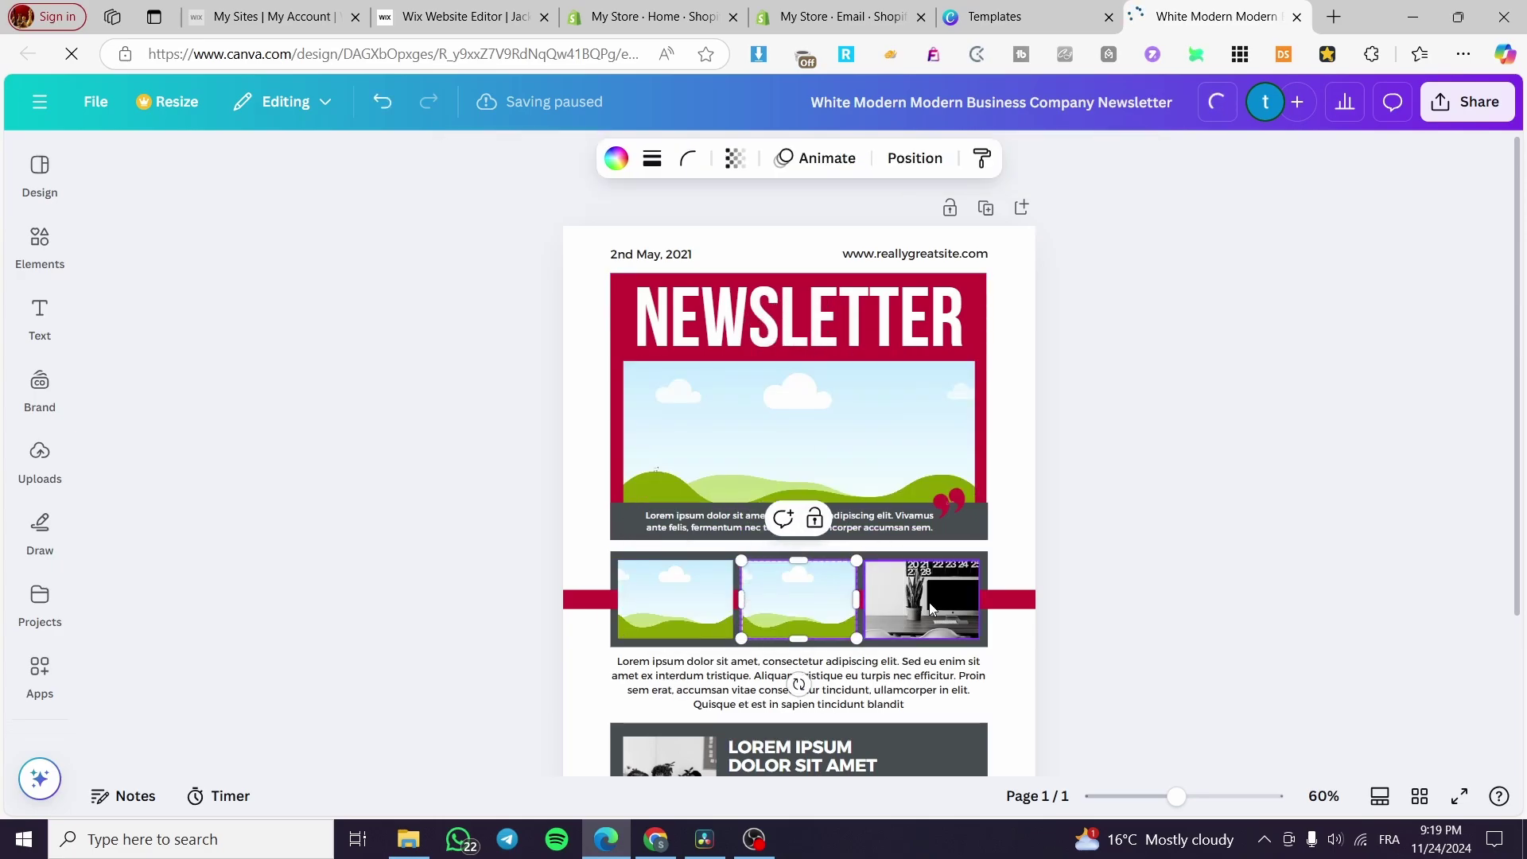
pyautogui.click(931, 608)
pyautogui.click(954, 518)
pyautogui.click(942, 569)
# Step: Delete the bottom card's photo and open the Elements library search
pyautogui.scroll(-3, 783, 596)
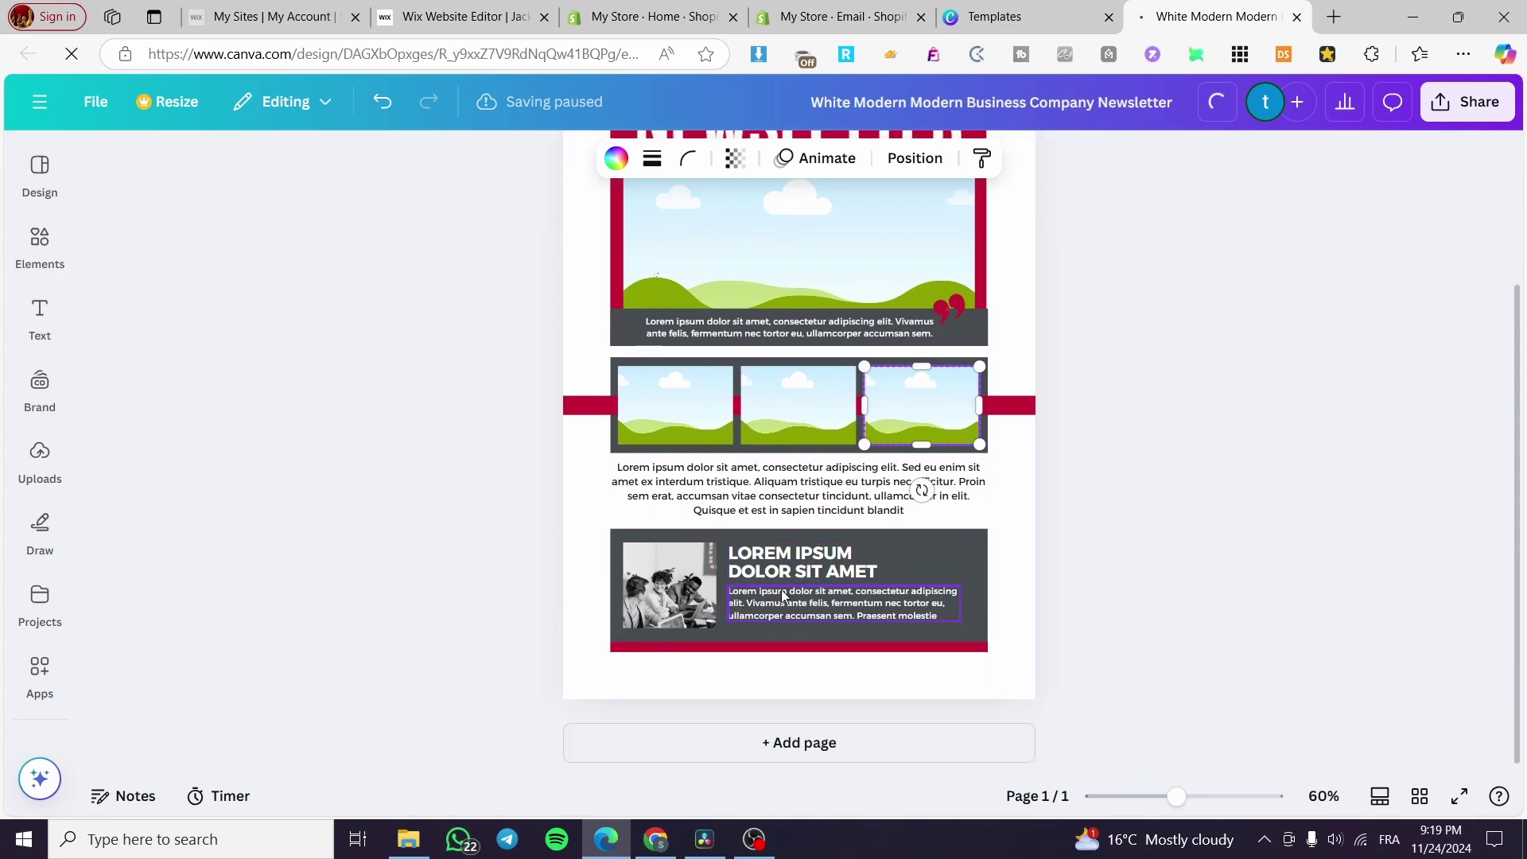
pyautogui.click(684, 589)
pyautogui.click(701, 498)
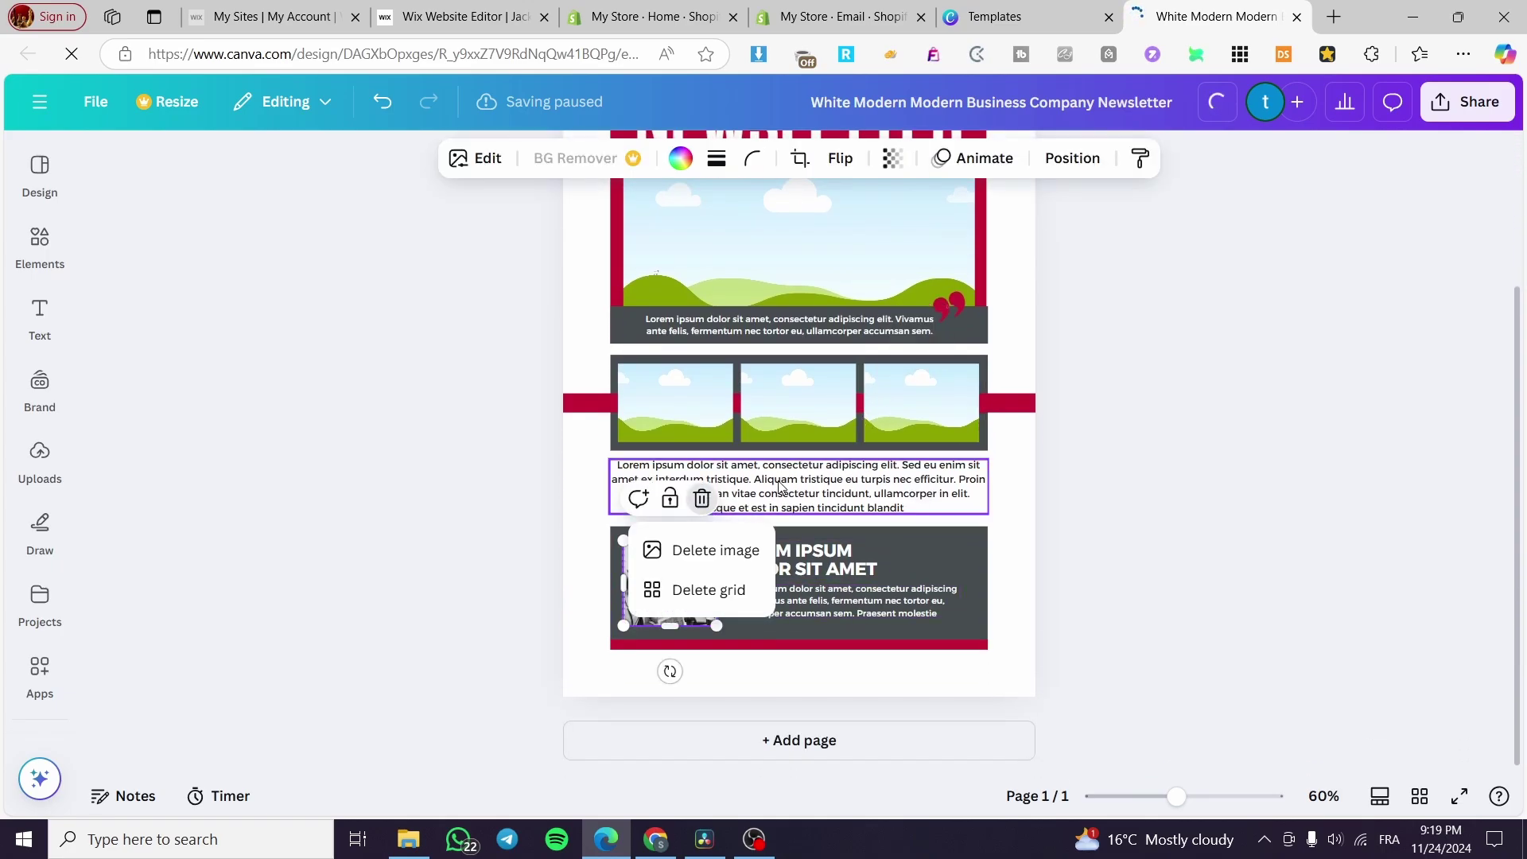
pyautogui.click(715, 550)
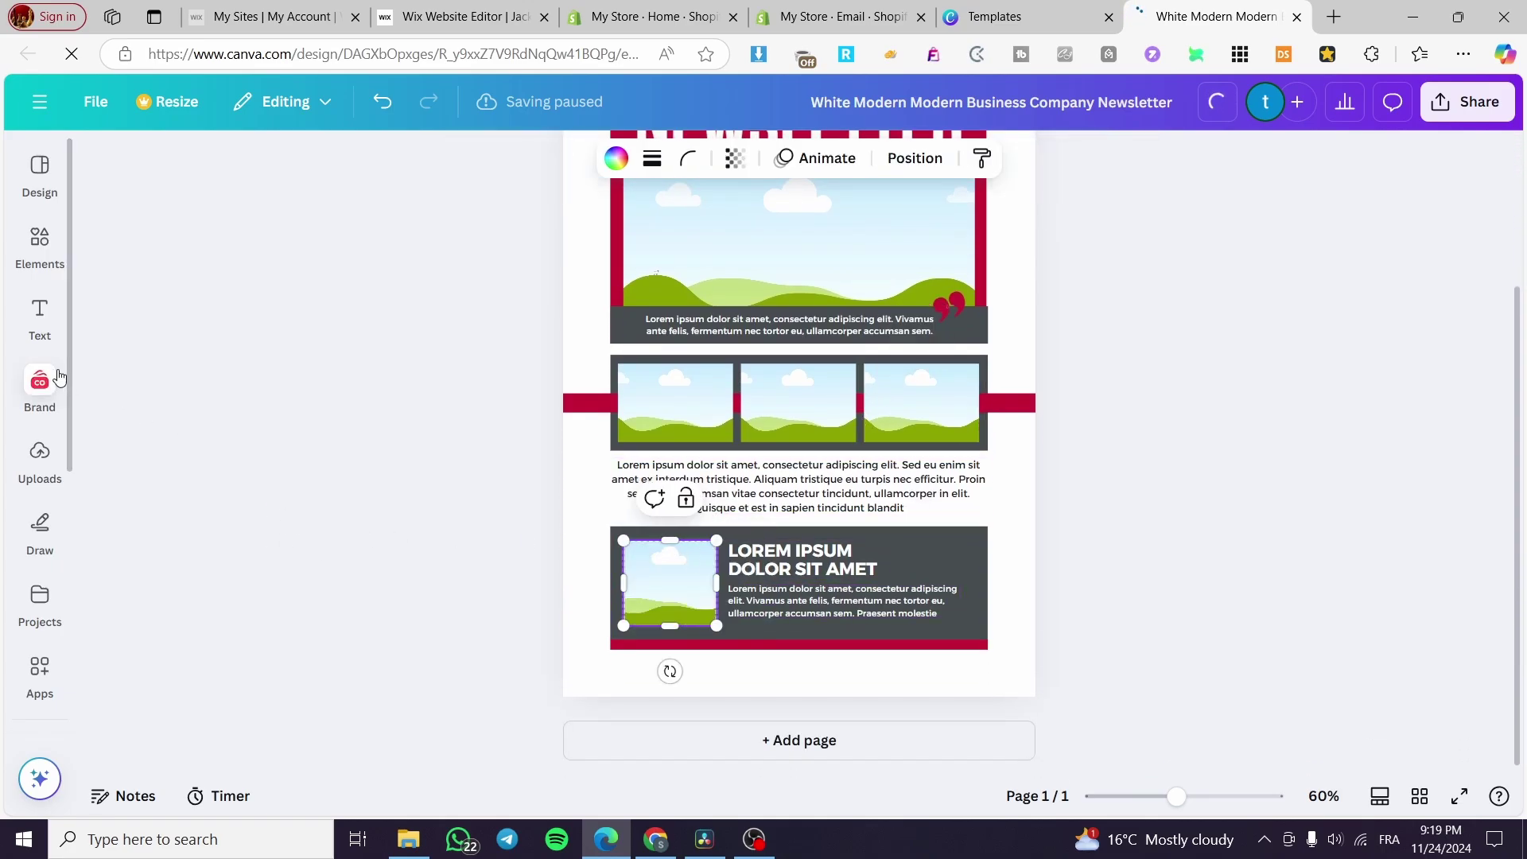
pyautogui.click(39, 314)
pyautogui.click(40, 242)
pyautogui.click(198, 166)
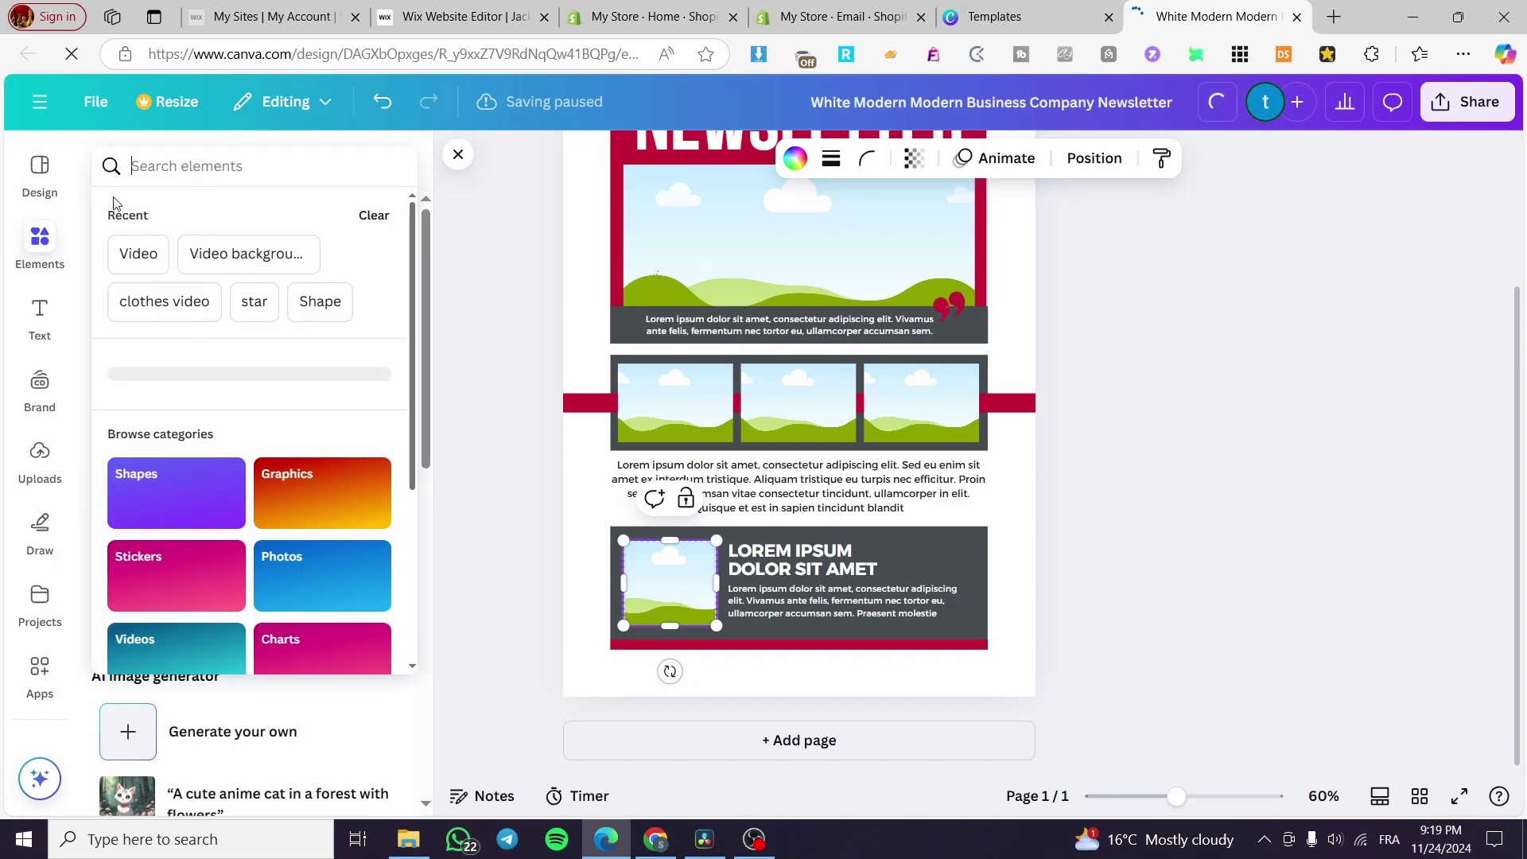
# Step: Search Elements for 'clothes' and show all clothing photo results
pyautogui.write('clothes')
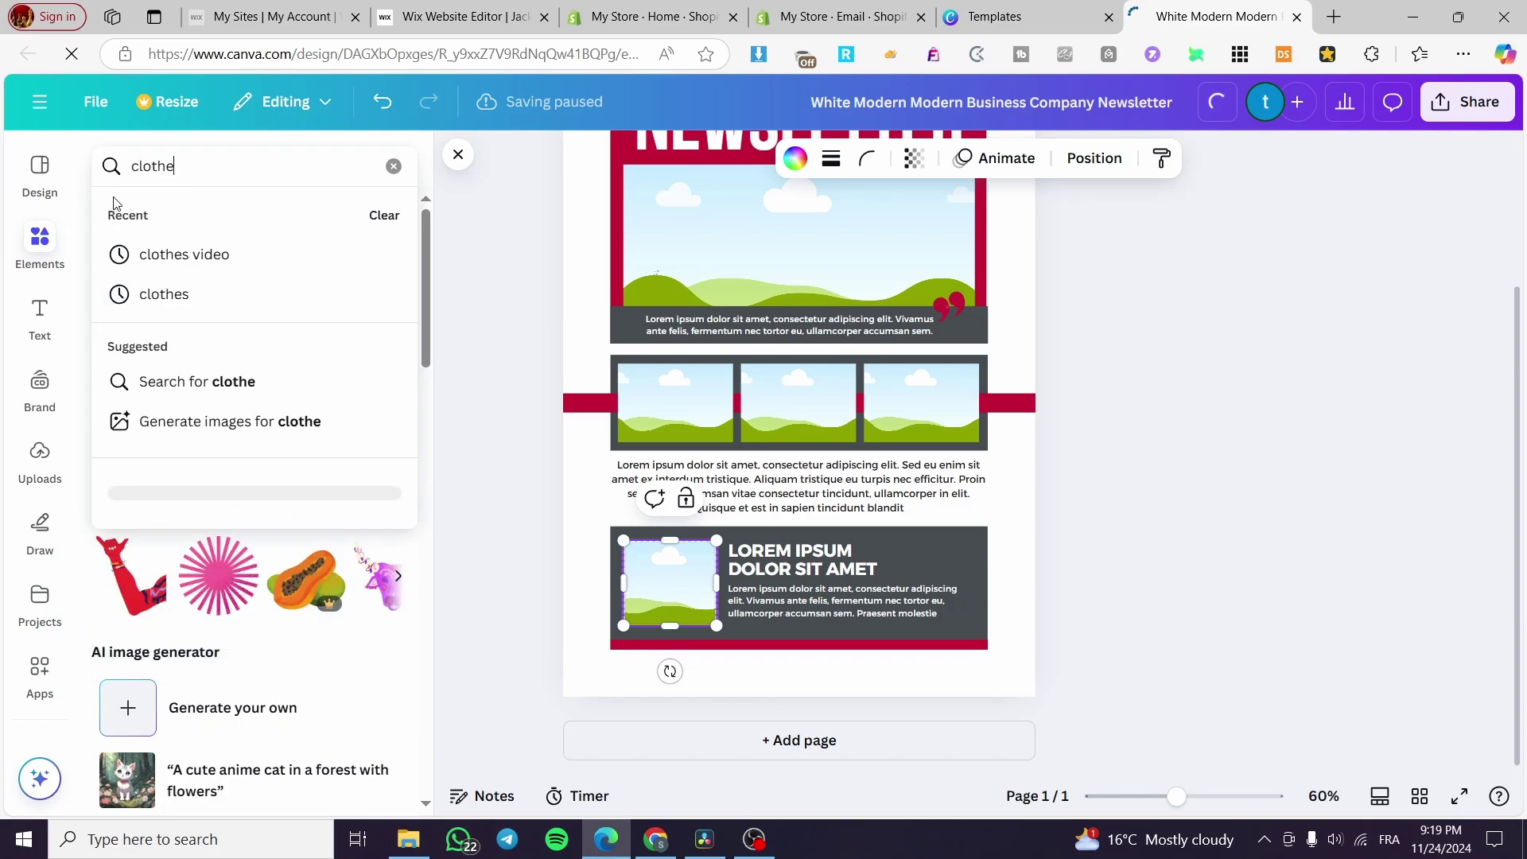
pyautogui.press('Return')
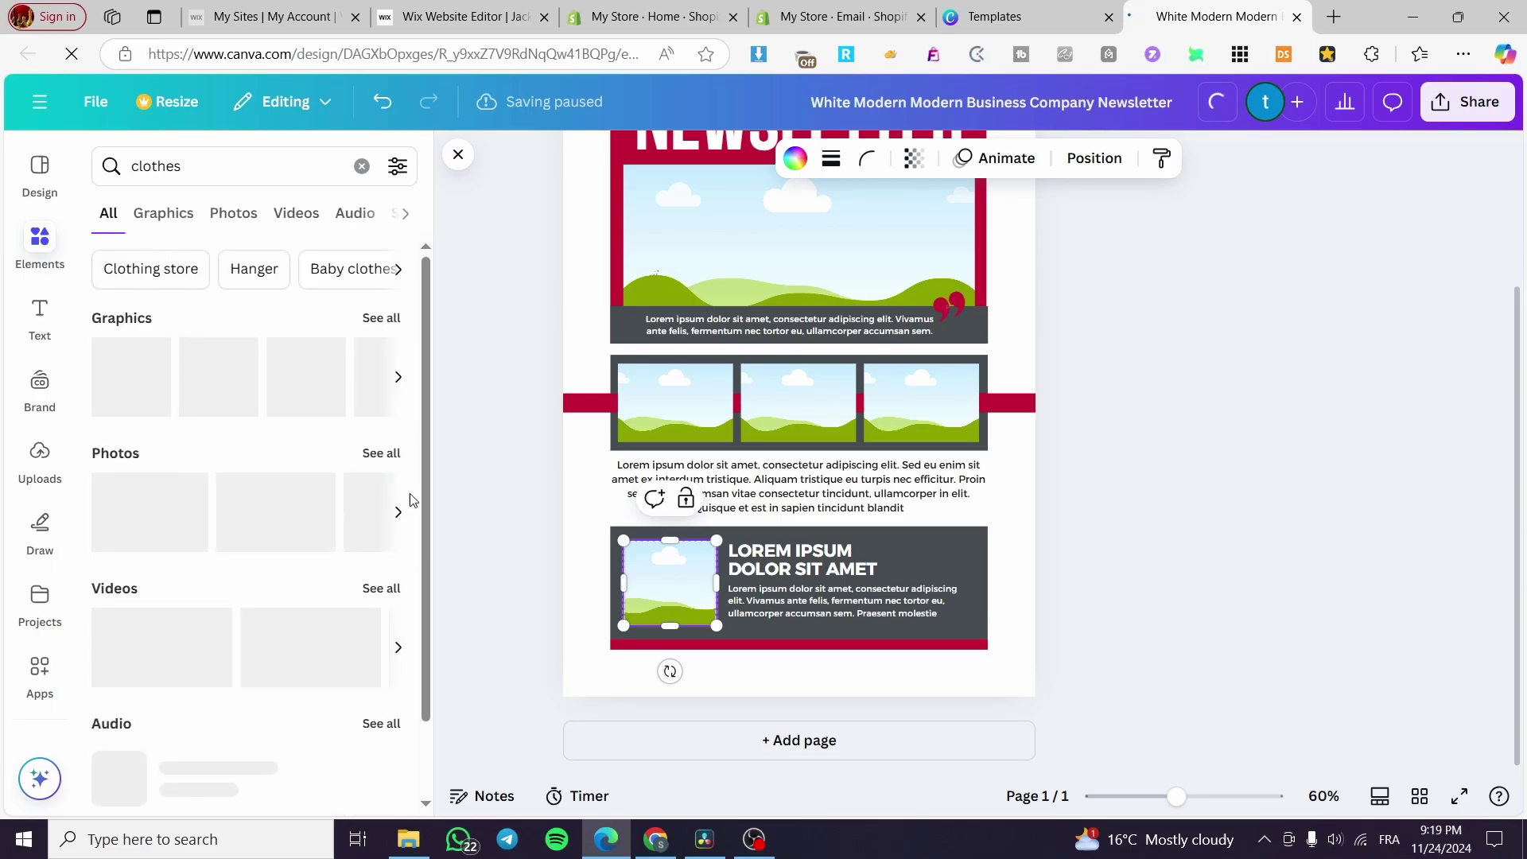
pyautogui.click(382, 453)
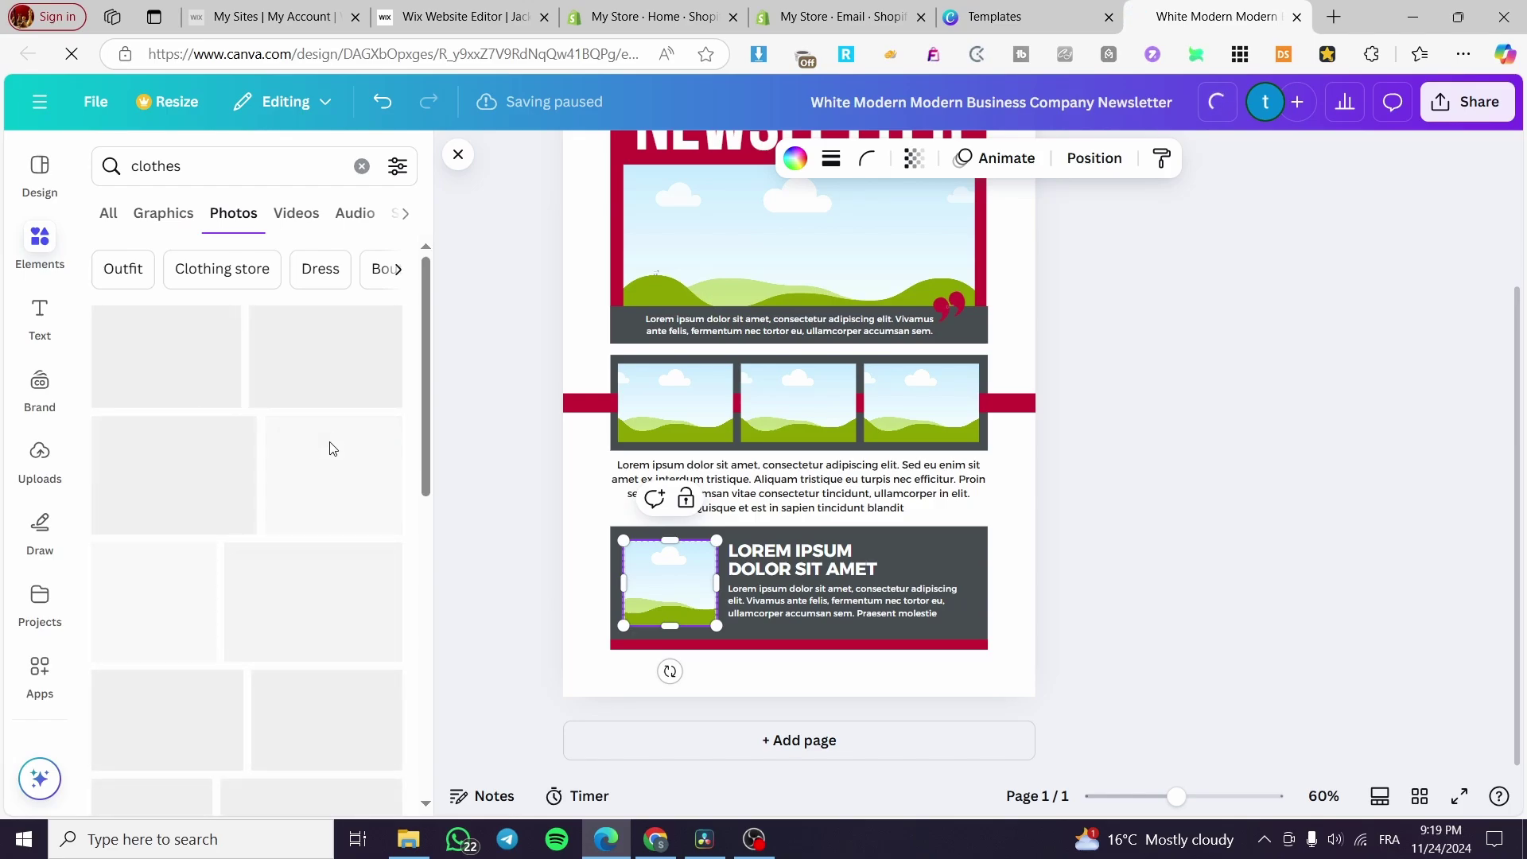
pyautogui.doubleClick(819, 559)
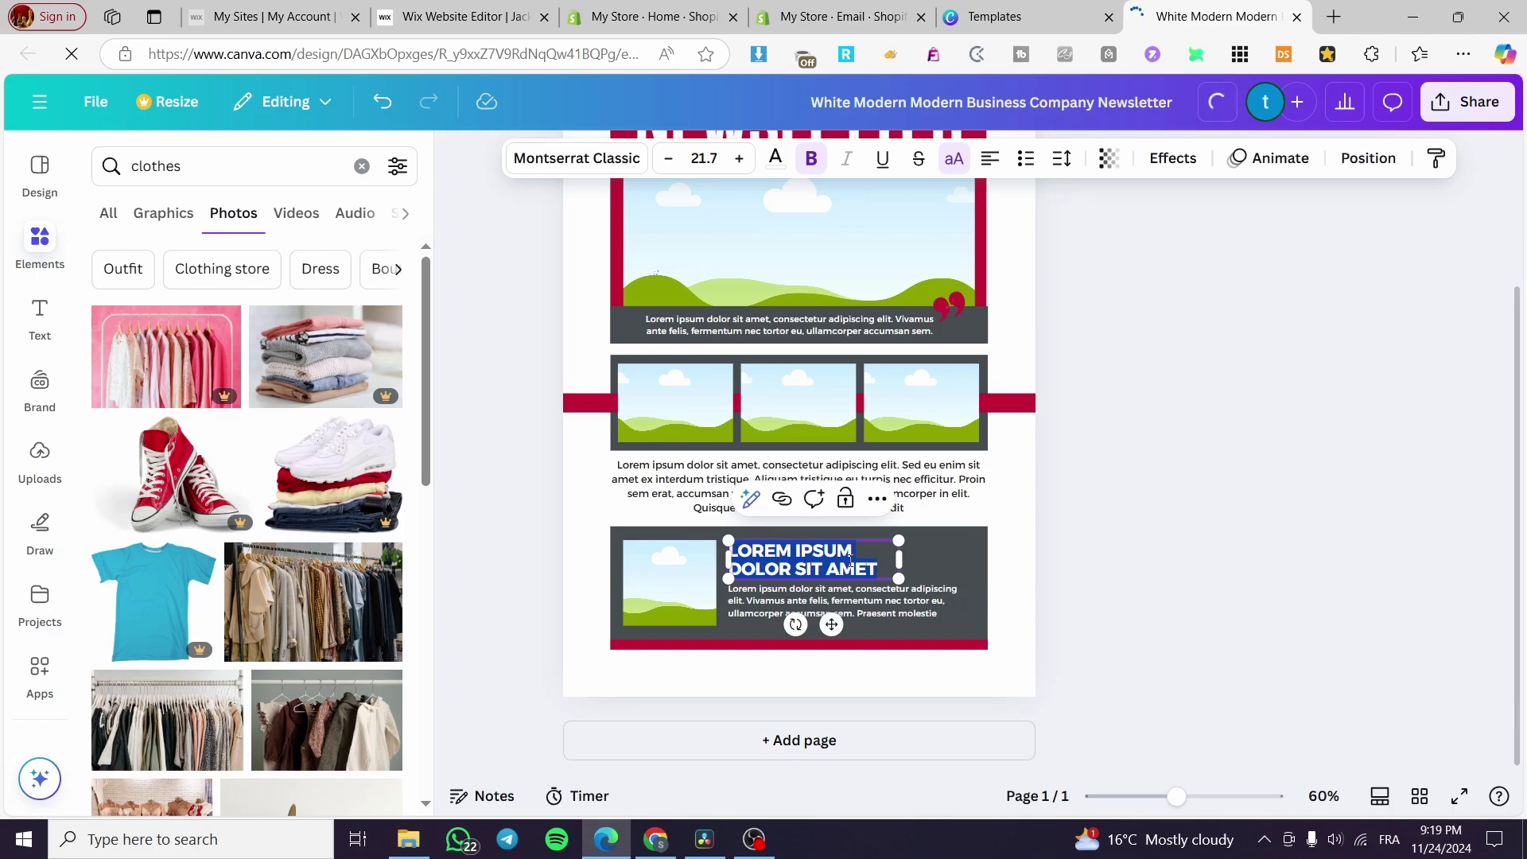
# Step: Change the bottom card heading to HERE IS WHAT'S NEW and resize it to one line
pyautogui.write('HERE IS')
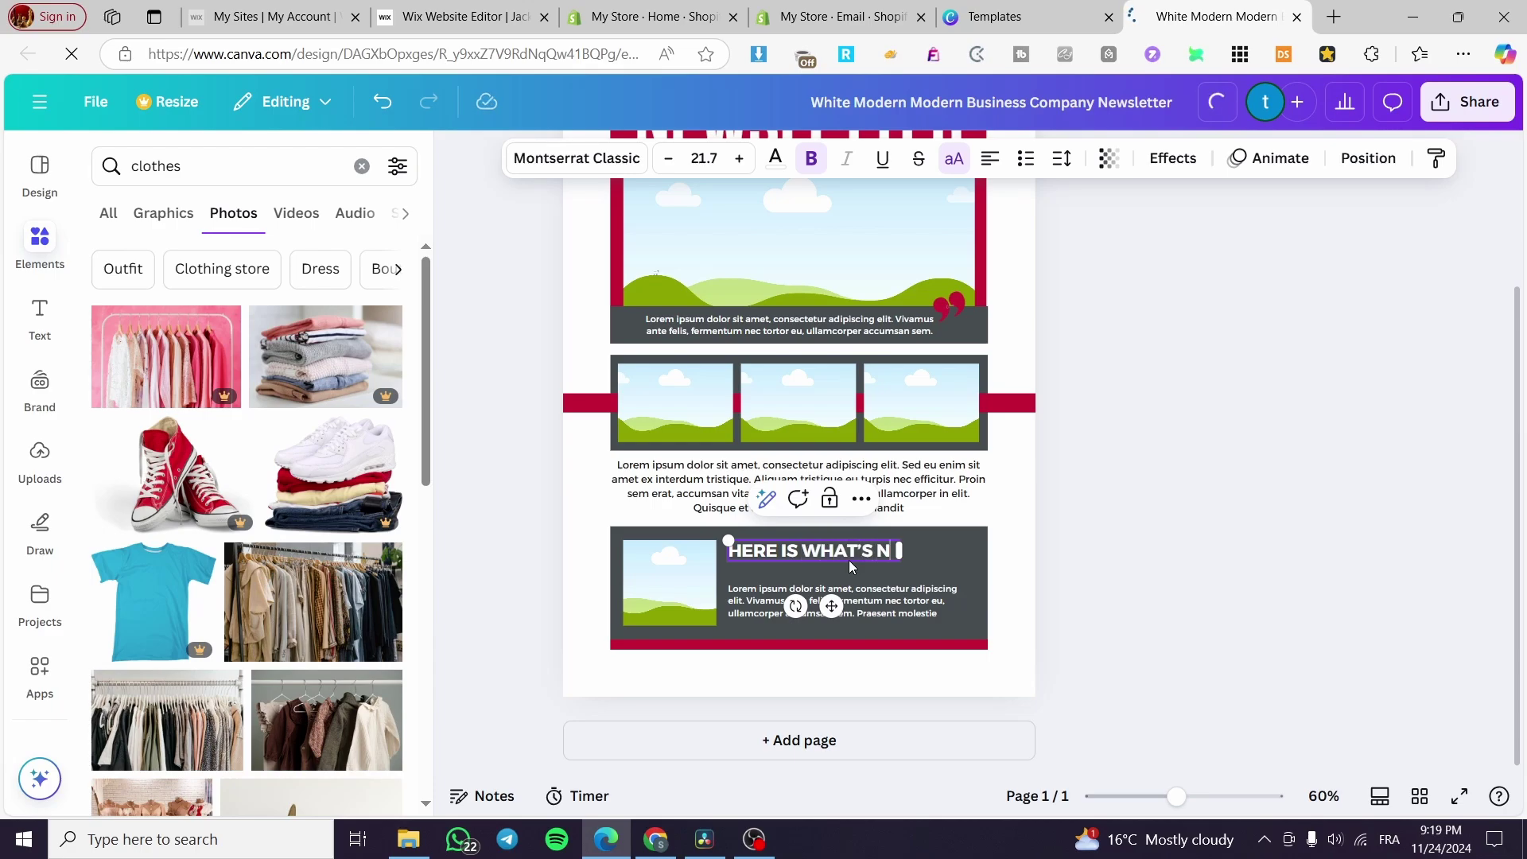
pyautogui.write("WHAT'S NEW")
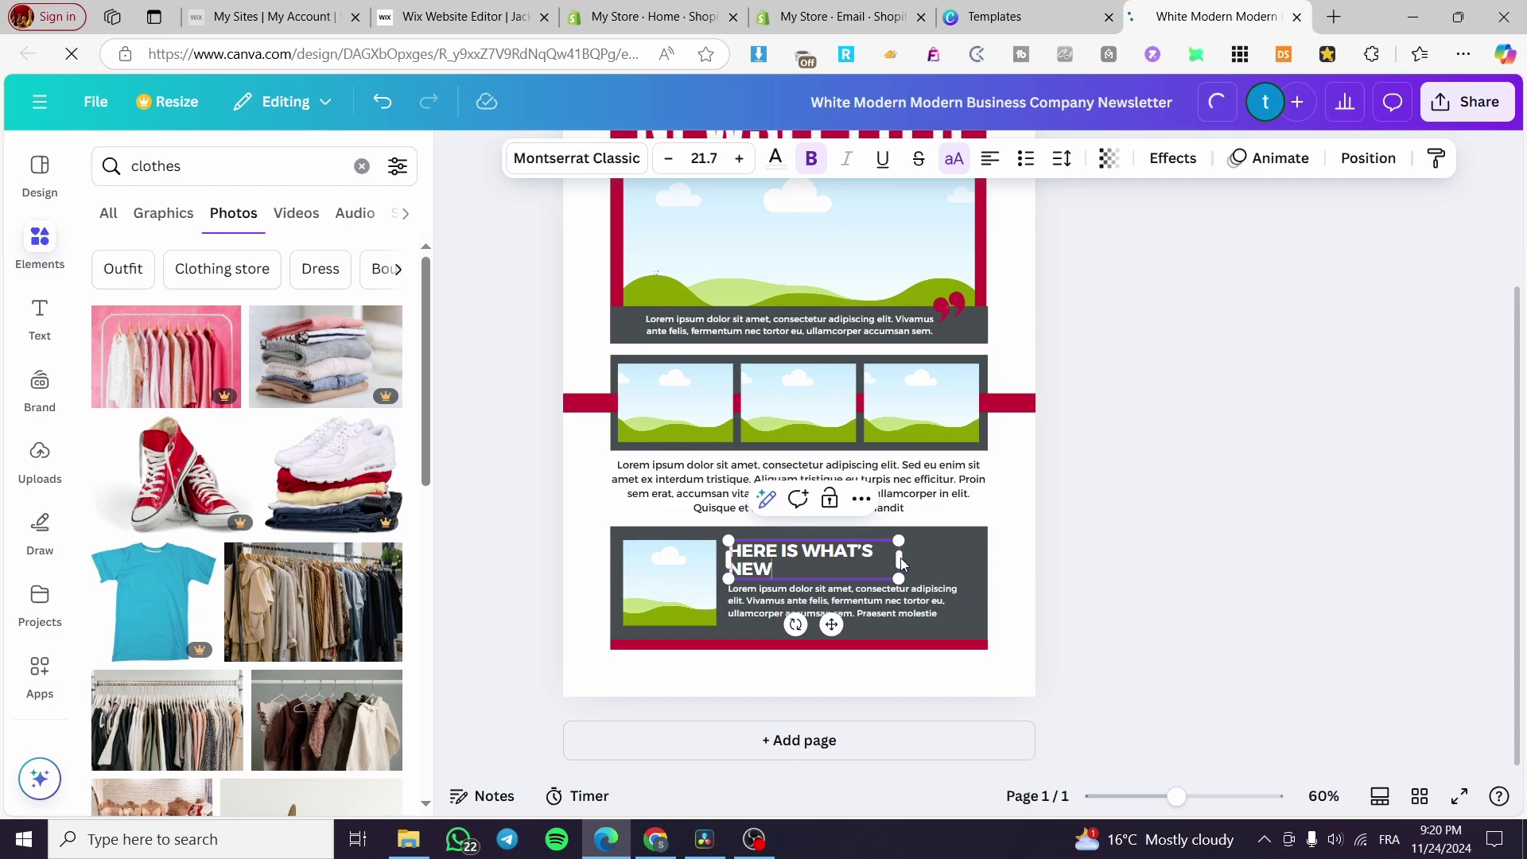
pyautogui.moveTo(901, 562); pyautogui.dragTo(931, 563)
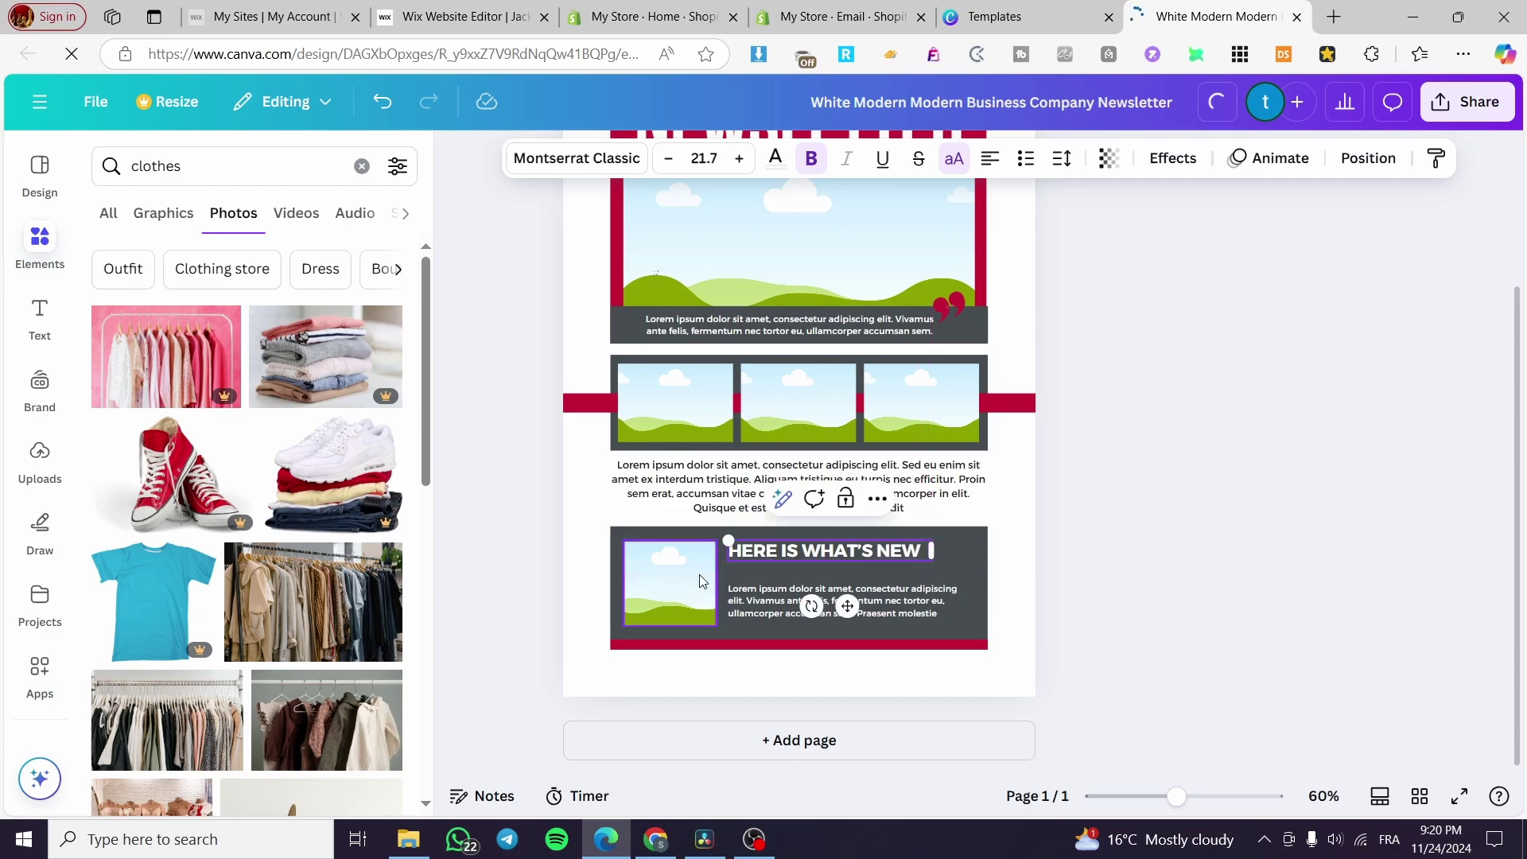
pyautogui.click(928, 550)
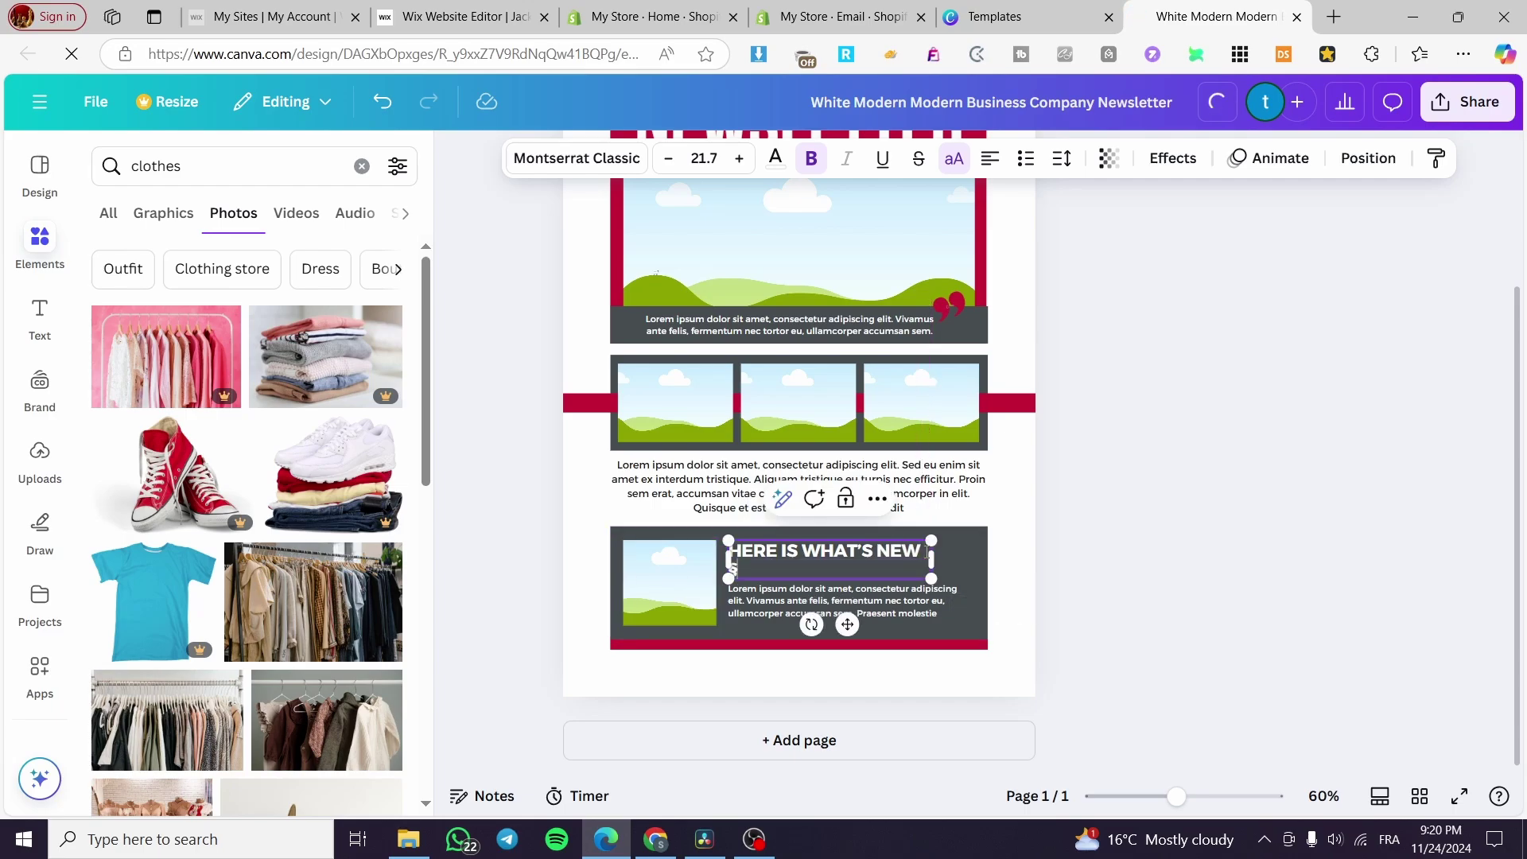
pyautogui.moveTo(928, 555); pyautogui.dragTo(928, 550)
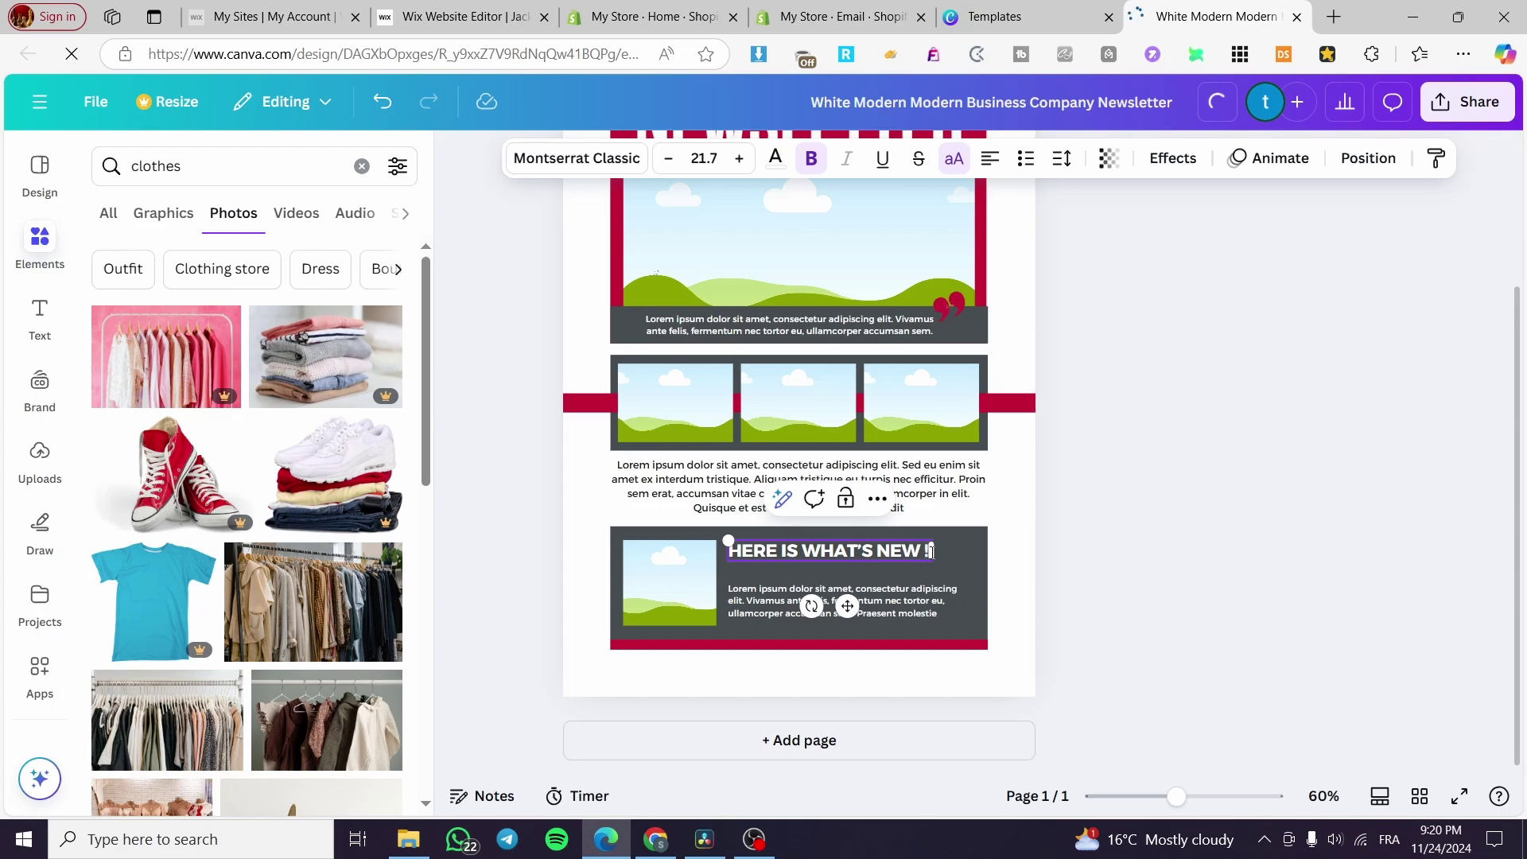
pyautogui.click(1200, 555)
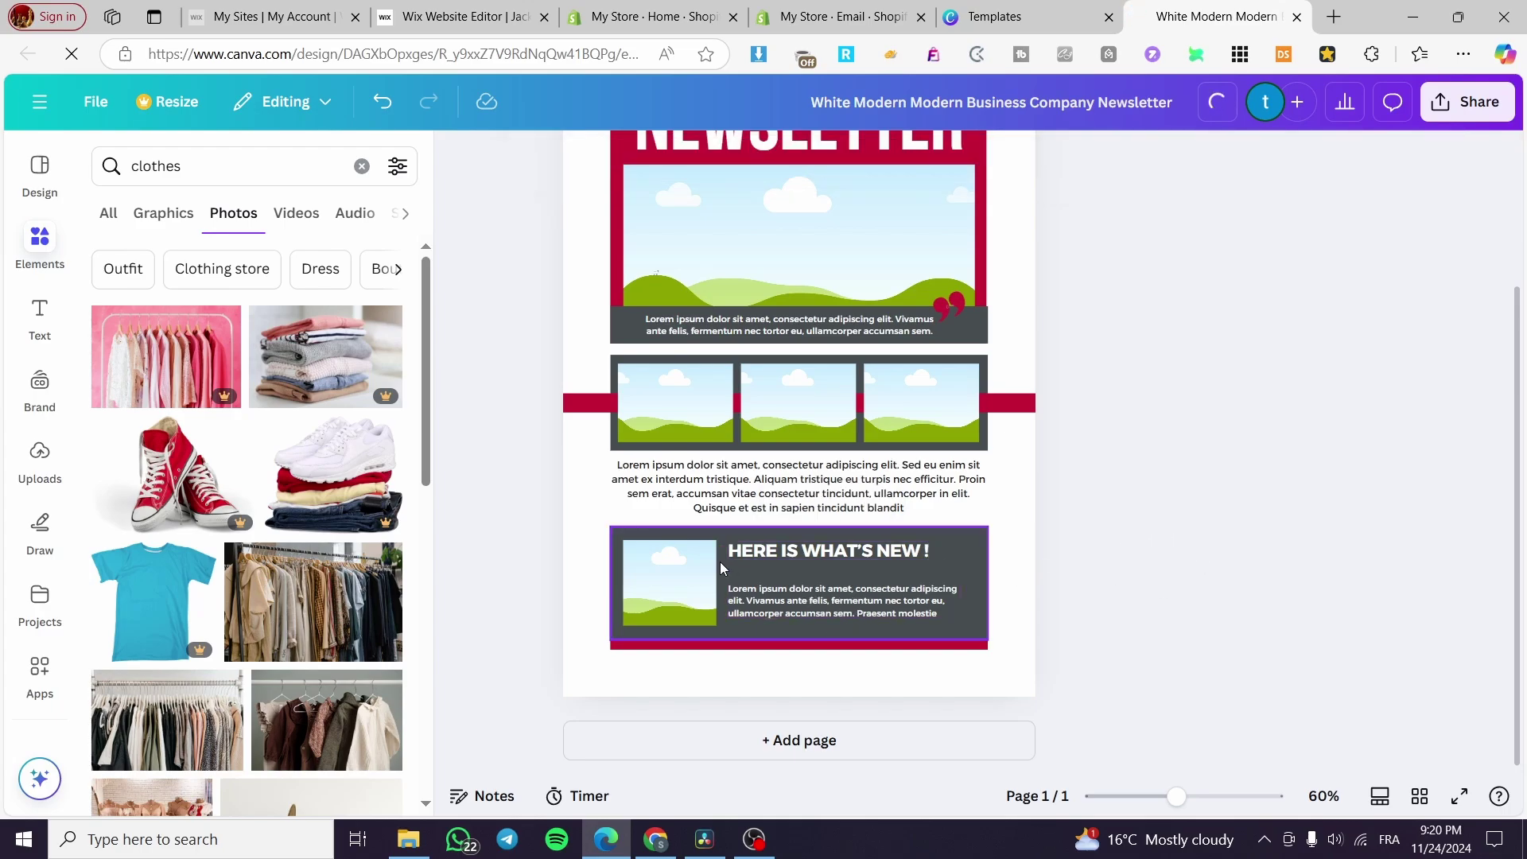
pyautogui.scroll(3, 819, 365)
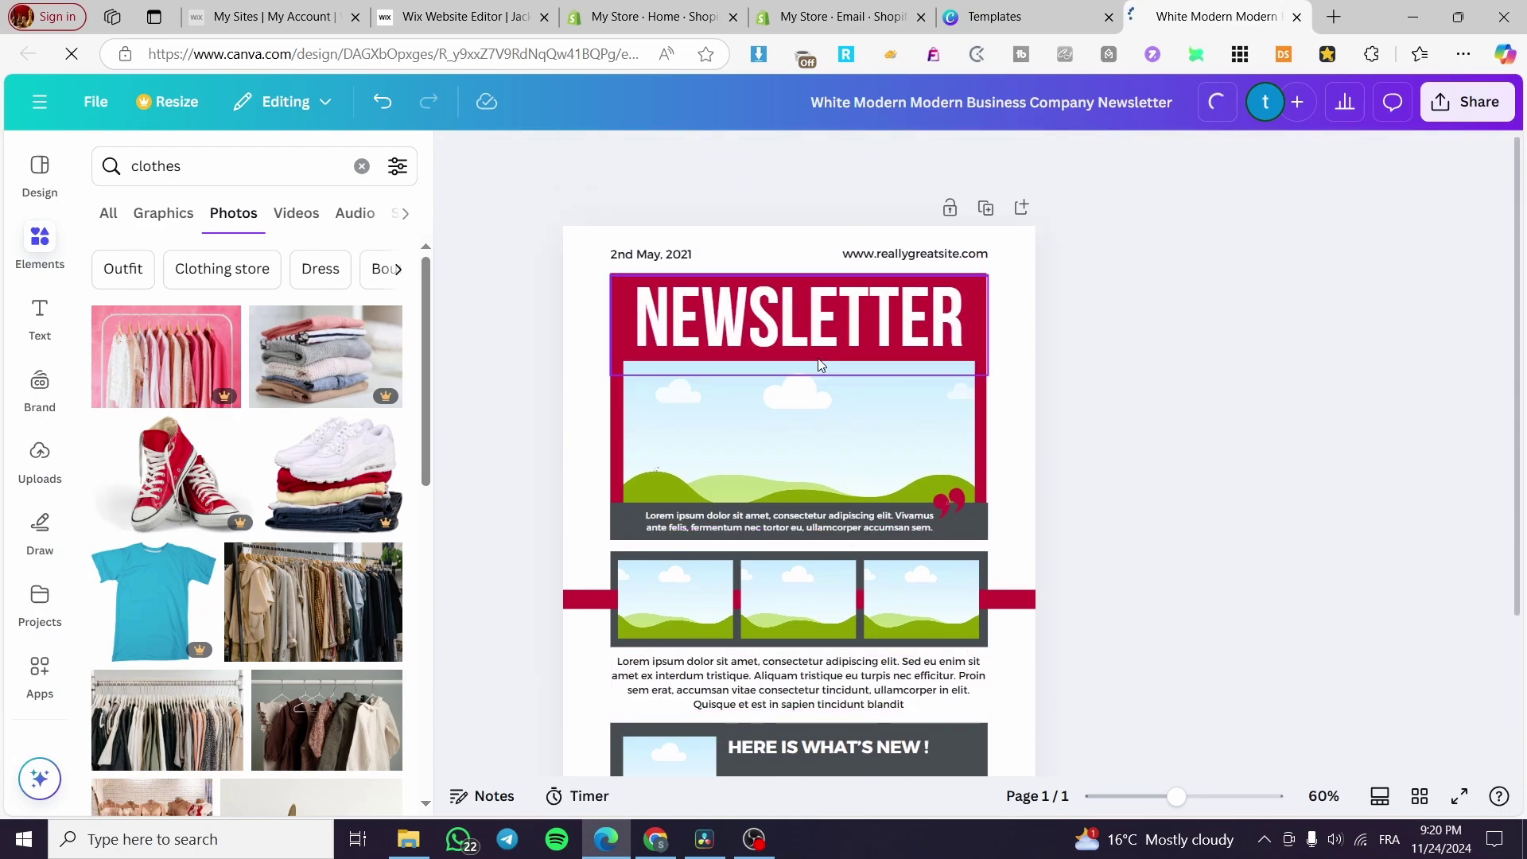
# Step: Duplicate the NEWSLETTER heading, shrink the copy and retype it as 'JACKS STORES' beneath the title
pyautogui.click(923, 326)
pyautogui.click(838, 321)
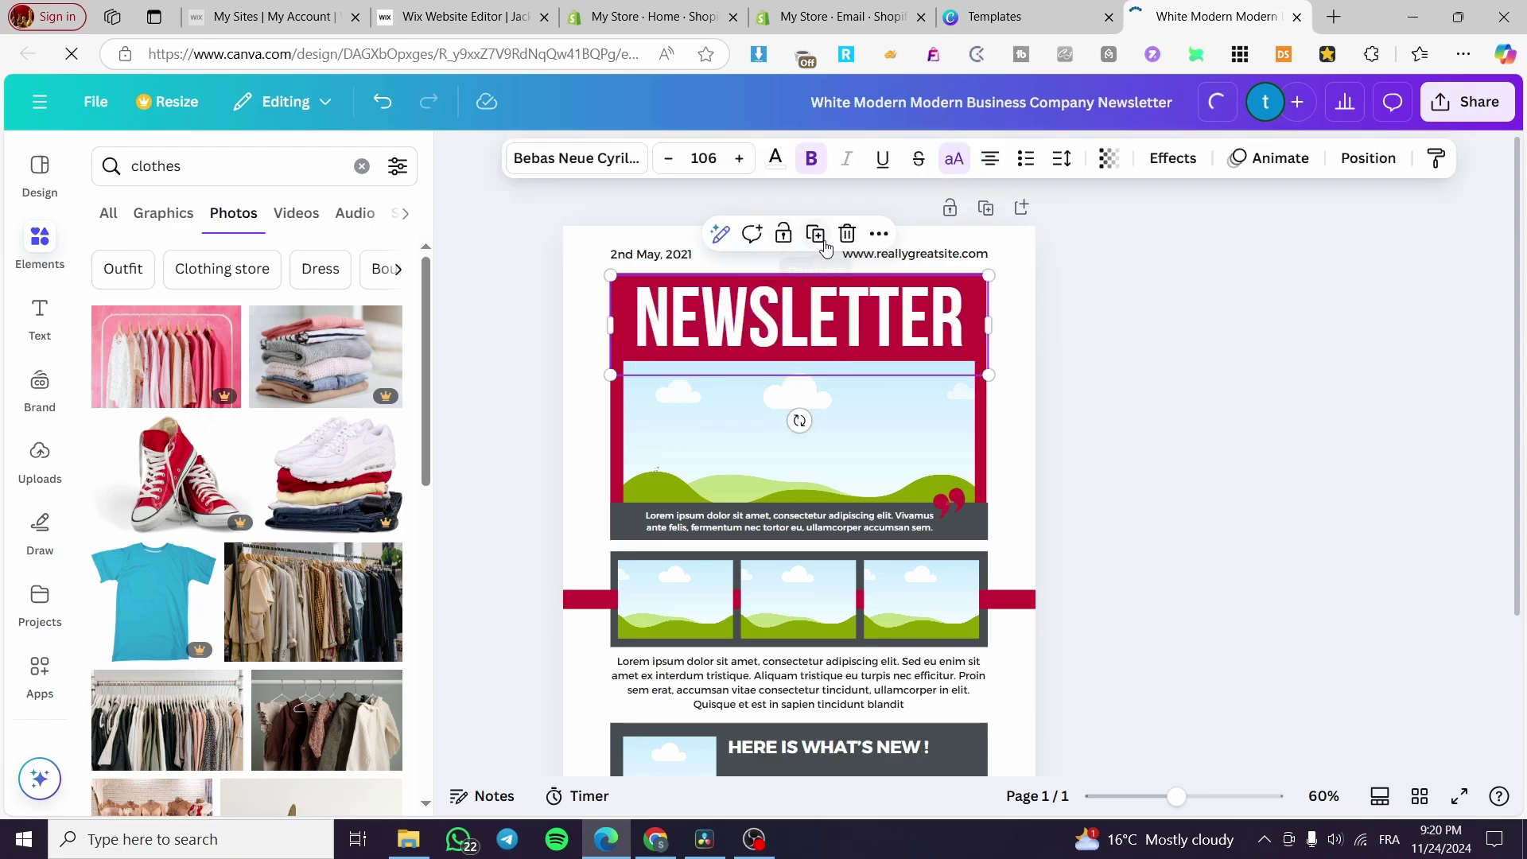
pyautogui.moveTo(875, 341); pyautogui.dragTo(884, 350)
pyautogui.moveTo(999, 385); pyautogui.dragTo(816, 407)
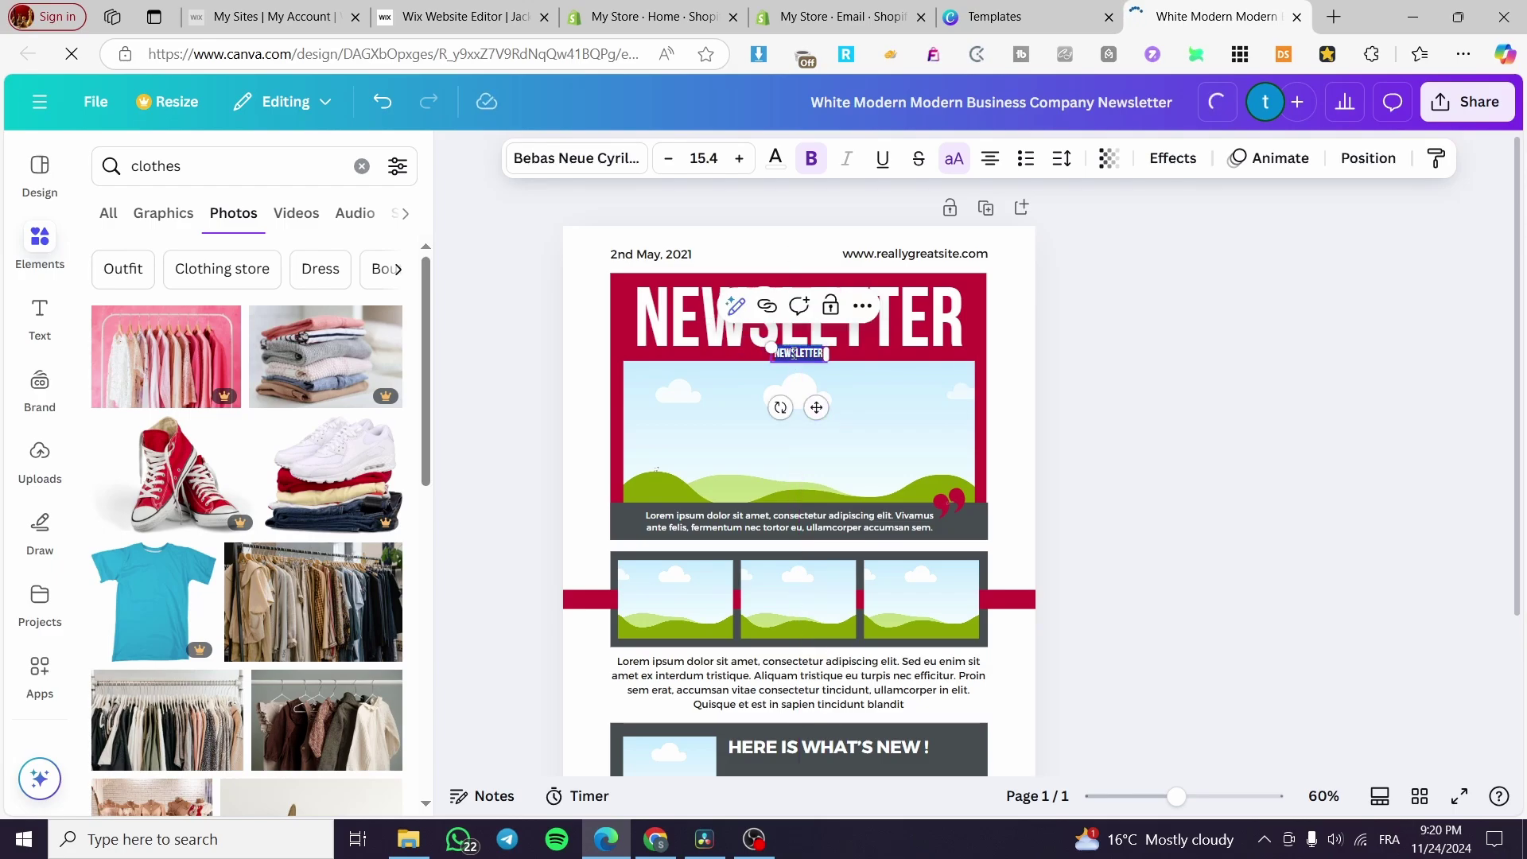
pyautogui.press('BackSpace')
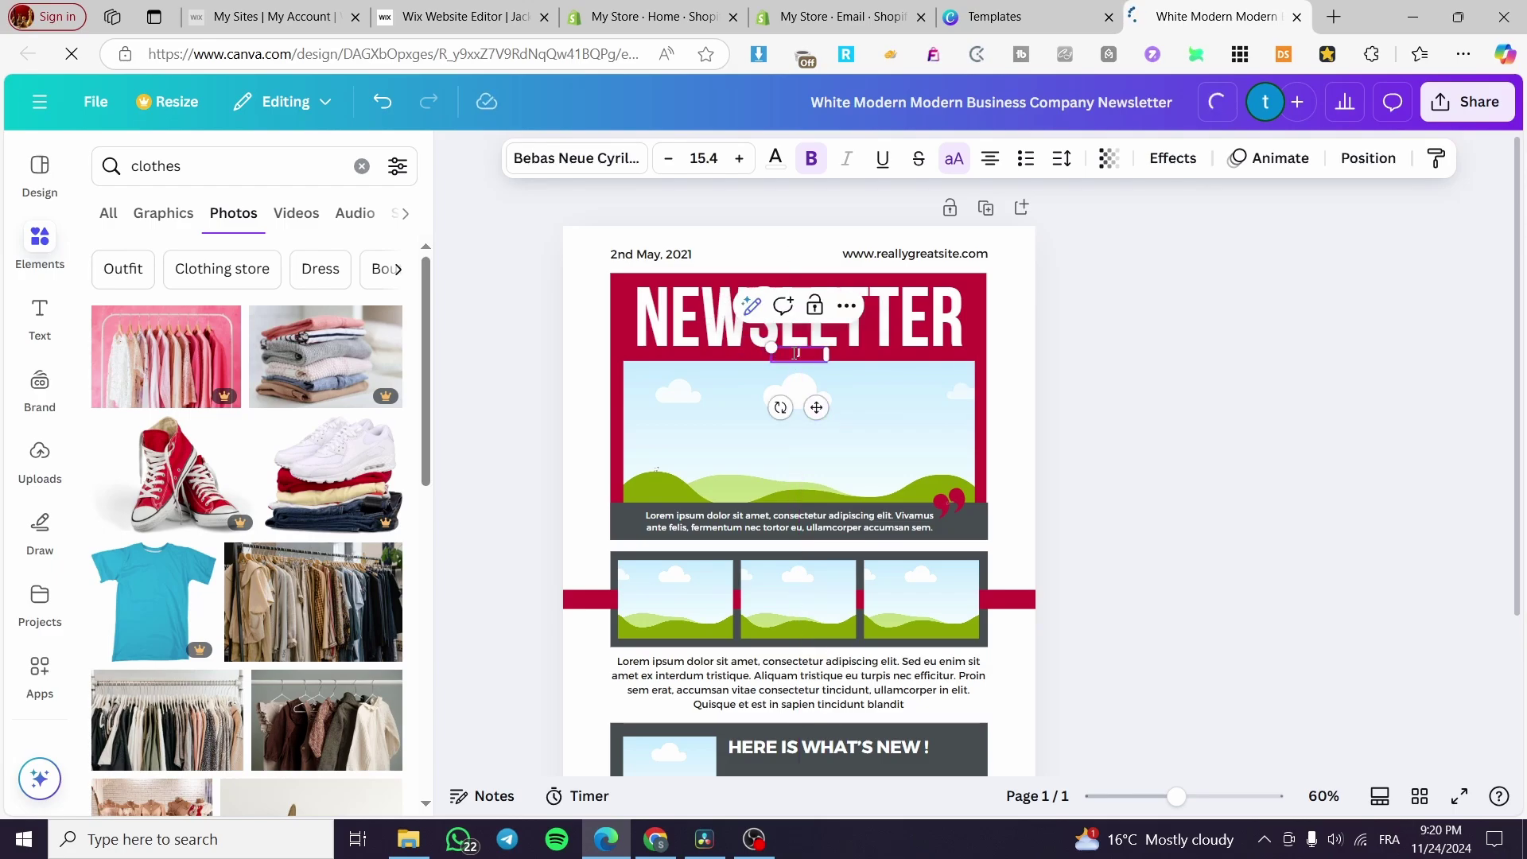
pyautogui.write('JACKS S')
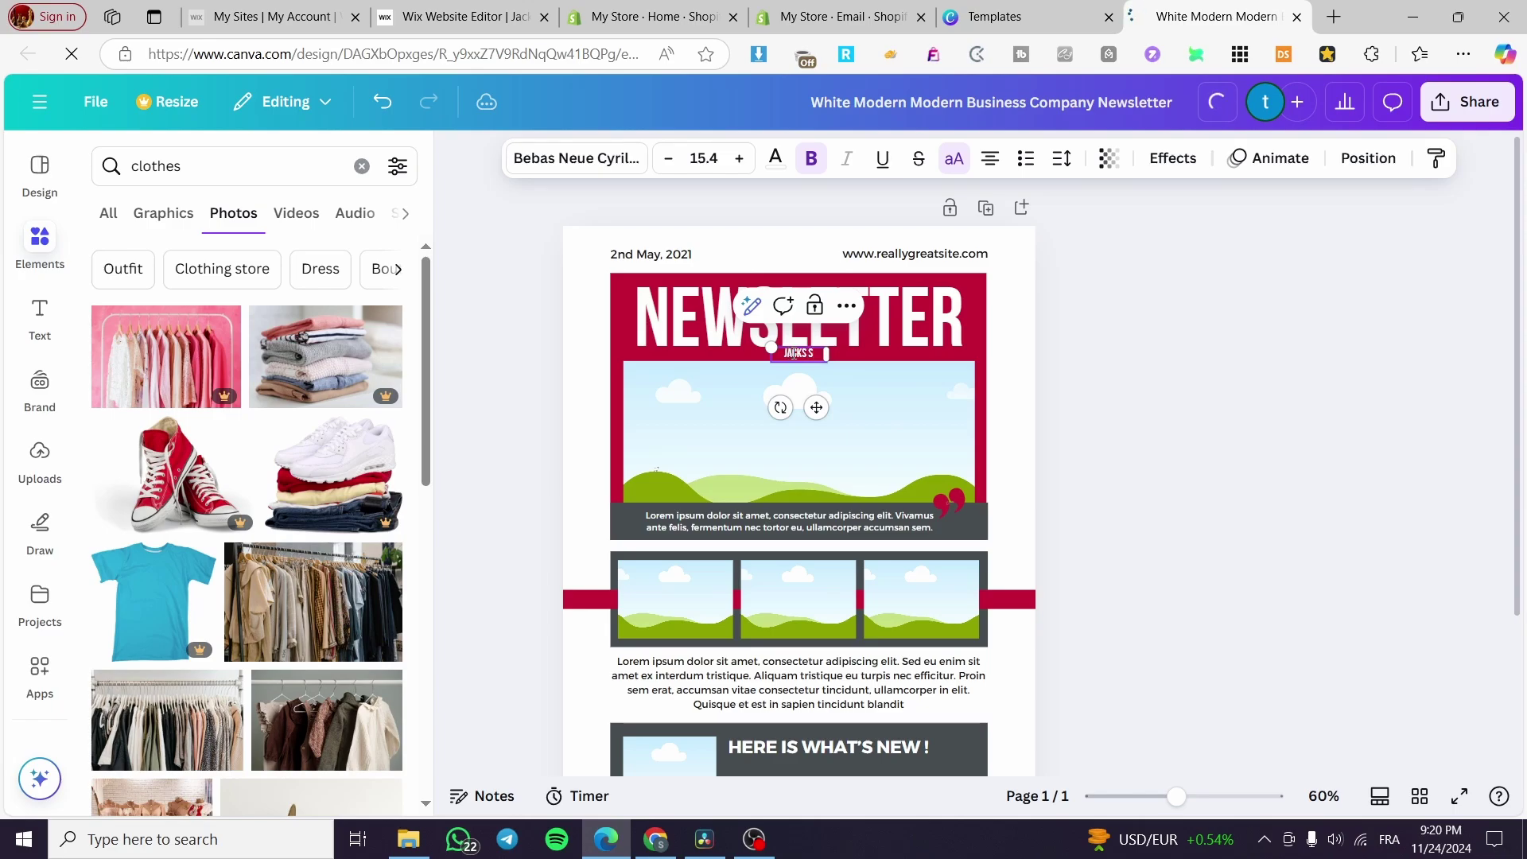
pyautogui.write('TORES')
pyautogui.click(1188, 428)
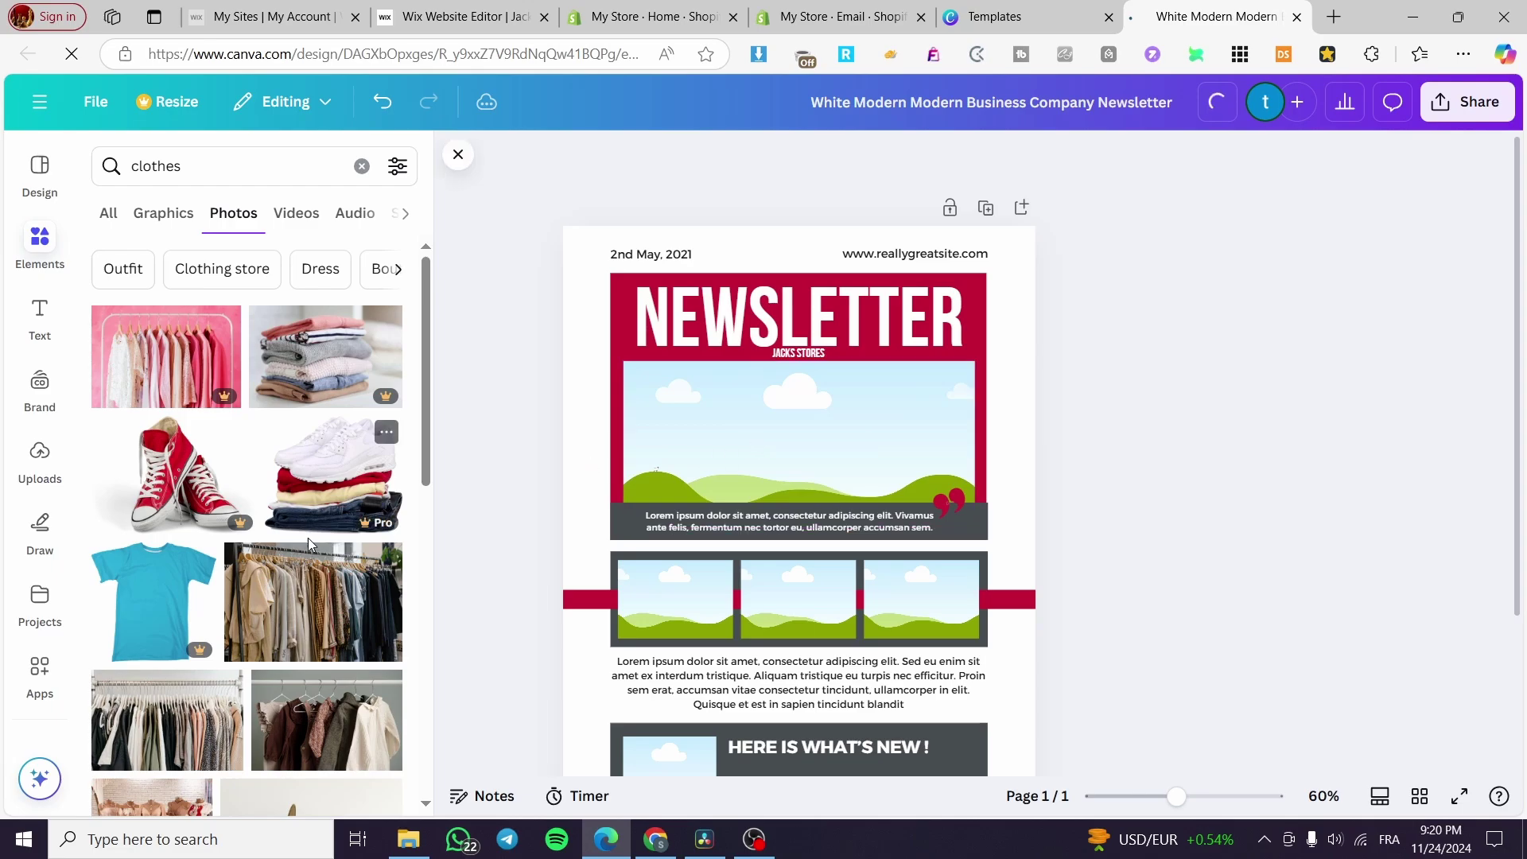
# Step: Place the clothes-rack photo in the main image frame and the mannequin photo in the left gallery frame
pyautogui.scroll(-2, 284, 531)
pyautogui.click(284, 531)
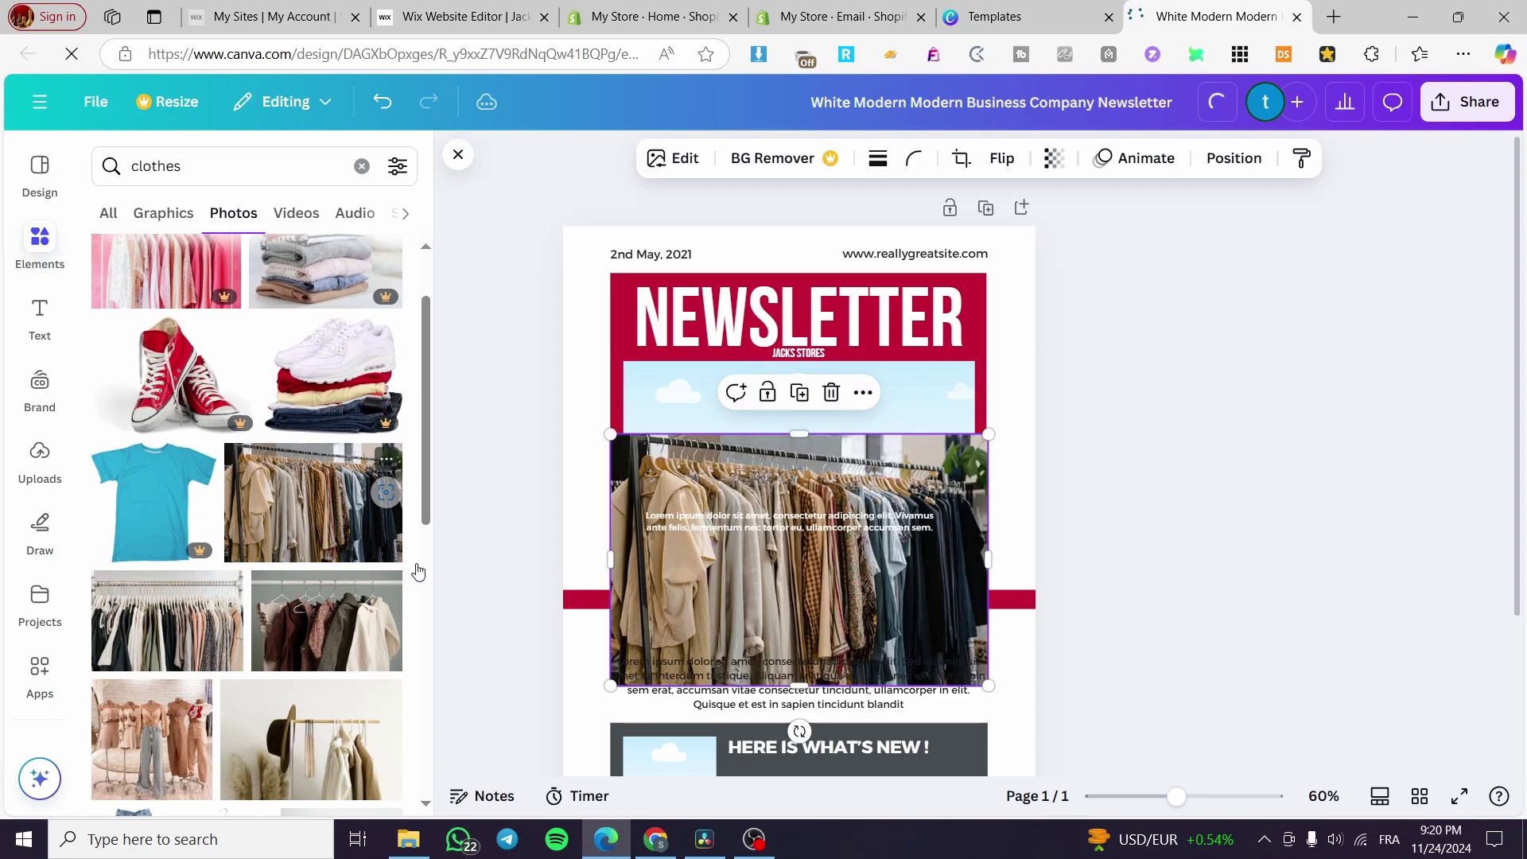
pyautogui.moveTo(811, 513); pyautogui.dragTo(765, 450)
pyautogui.scroll(-5, 327, 587)
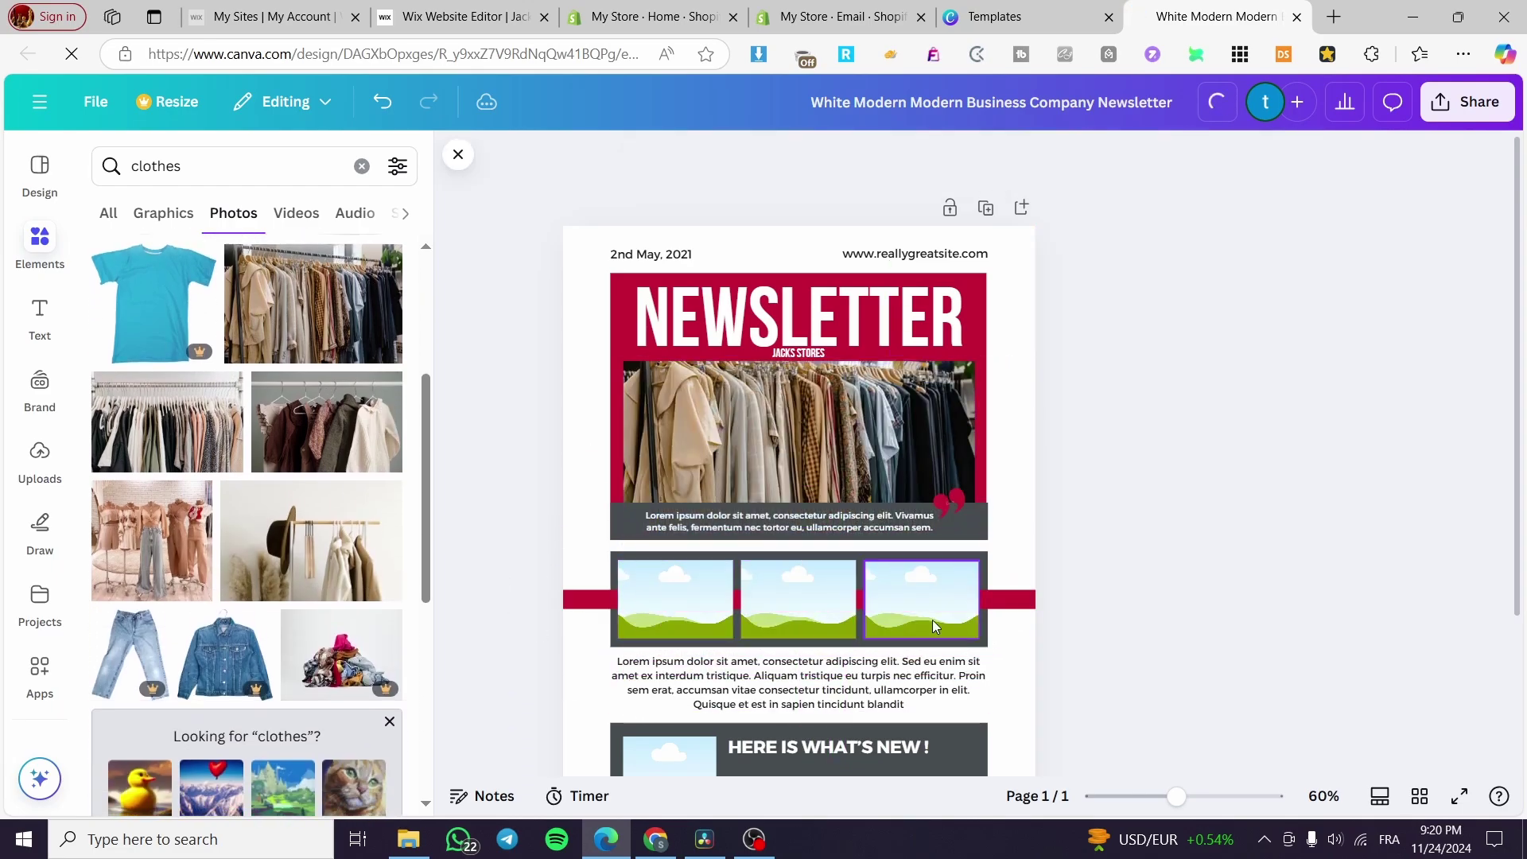
pyautogui.scroll(1, 329, 603)
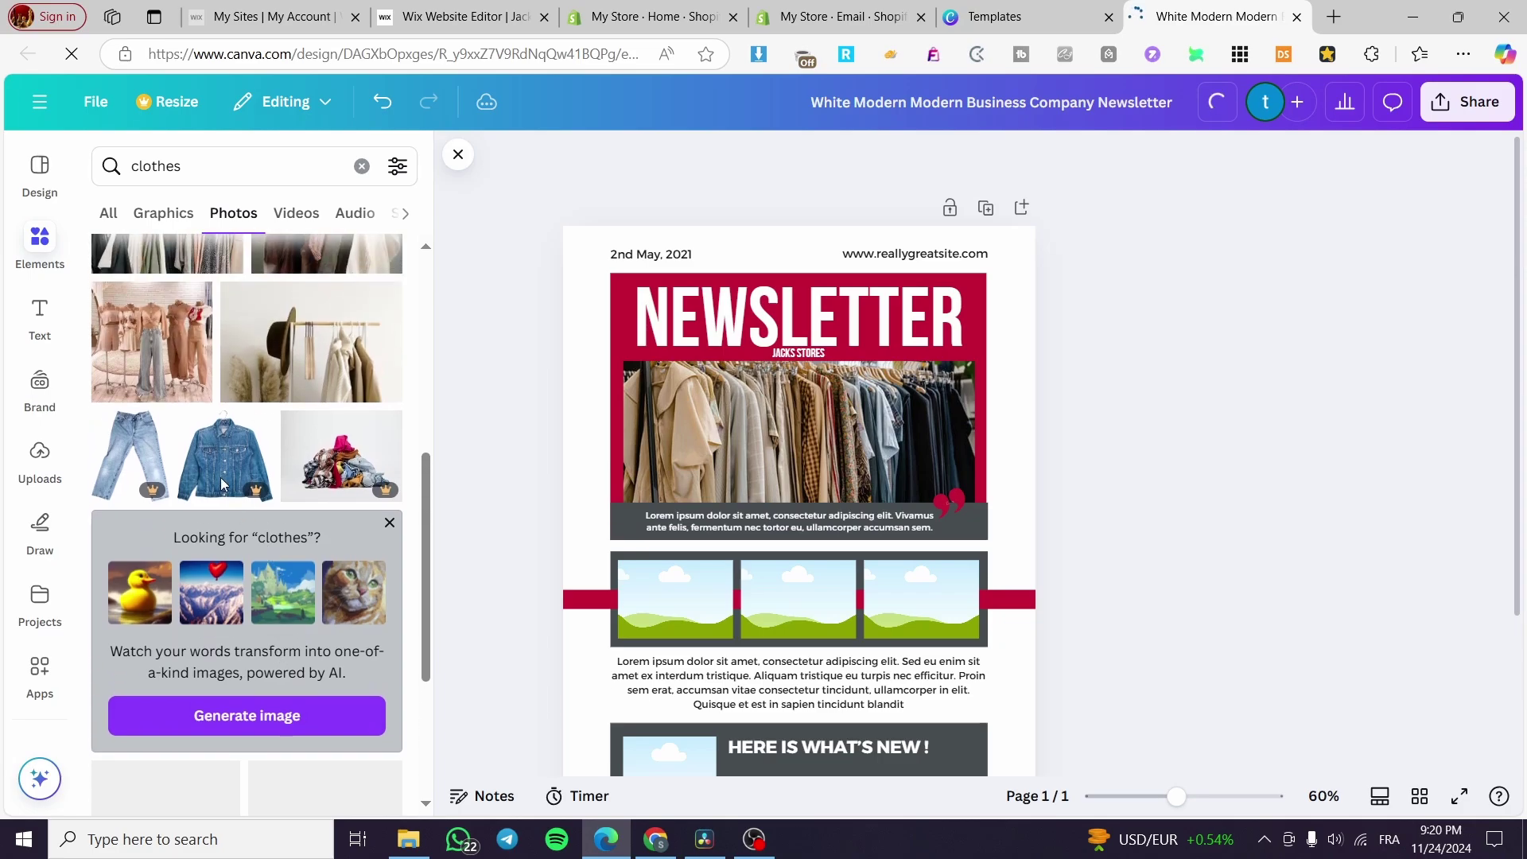
pyautogui.click(151, 341)
pyautogui.moveTo(805, 429); pyautogui.dragTo(675, 601)
# Step: Put the hat-and-rack photo into the middle gallery frame
pyautogui.click(324, 398)
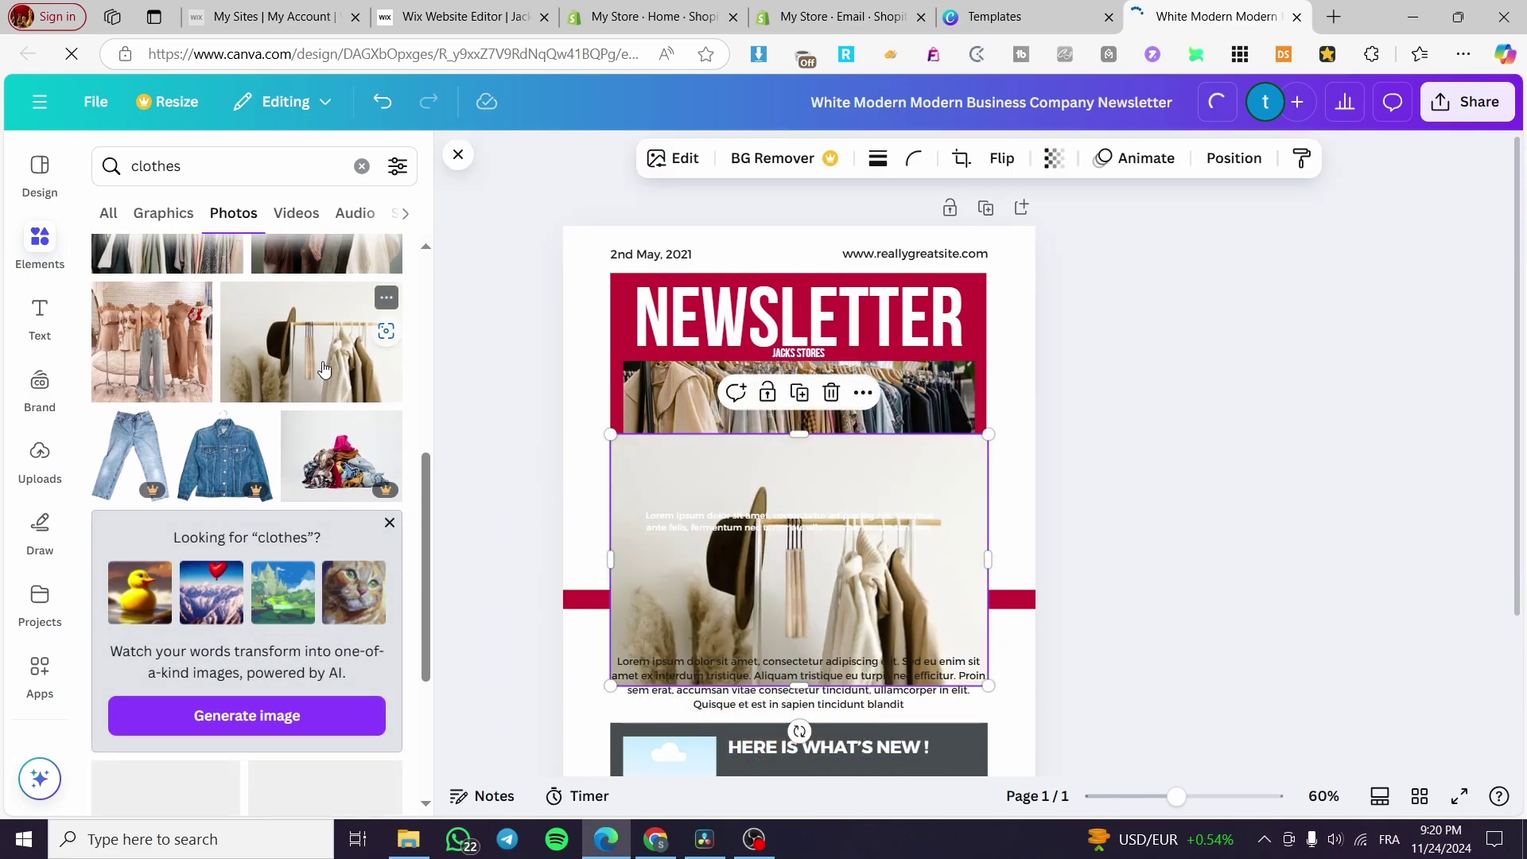
pyautogui.moveTo(827, 570); pyautogui.dragTo(797, 598)
pyautogui.scroll(-1, 882, 565)
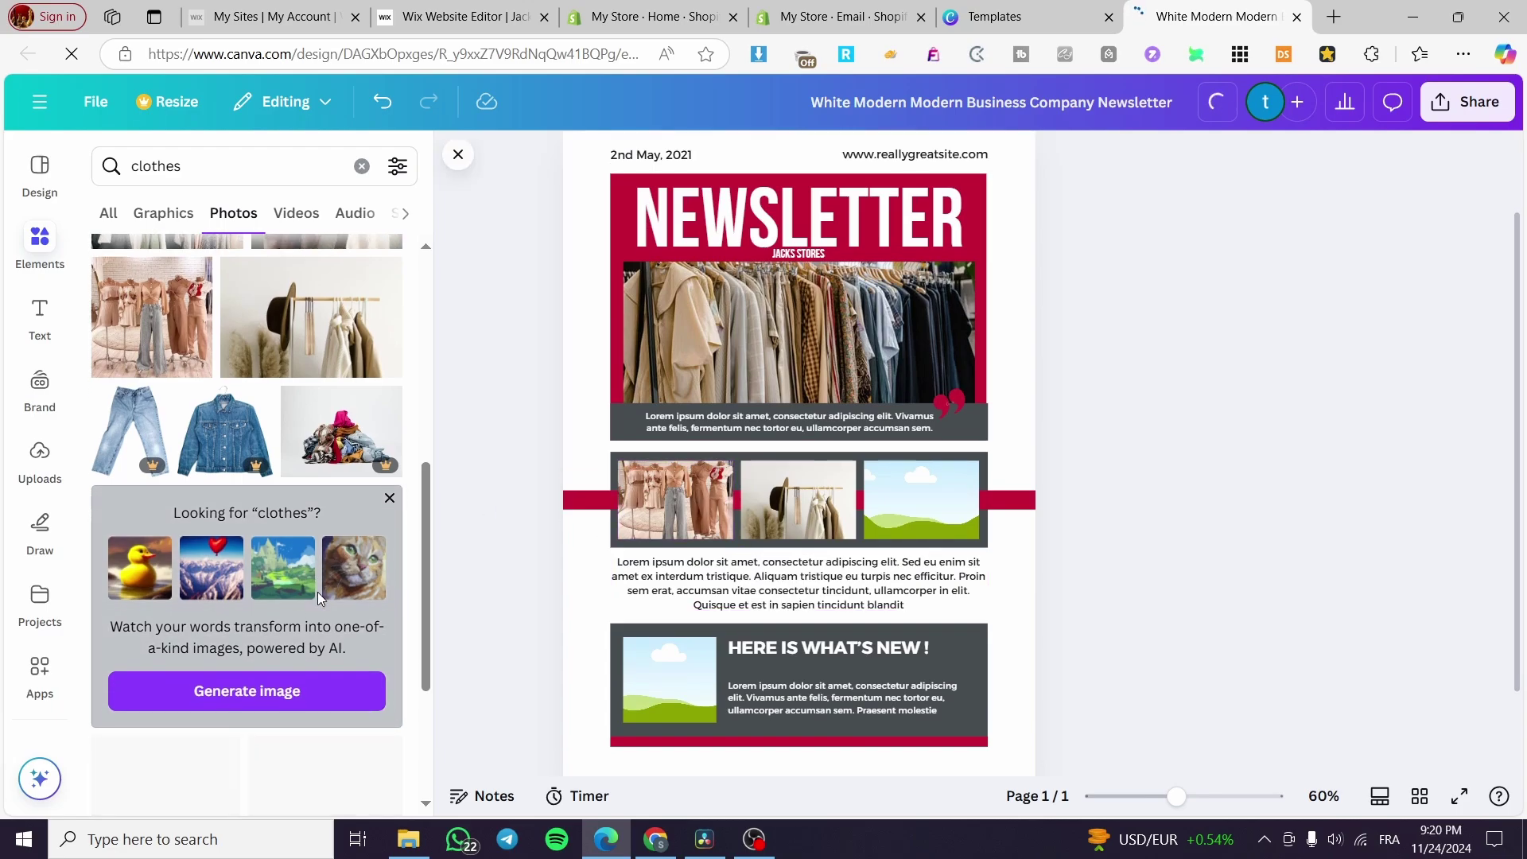
pyautogui.scroll(-3, 317, 592)
pyautogui.scroll(1, 198, 604)
pyautogui.scroll(-3, 218, 613)
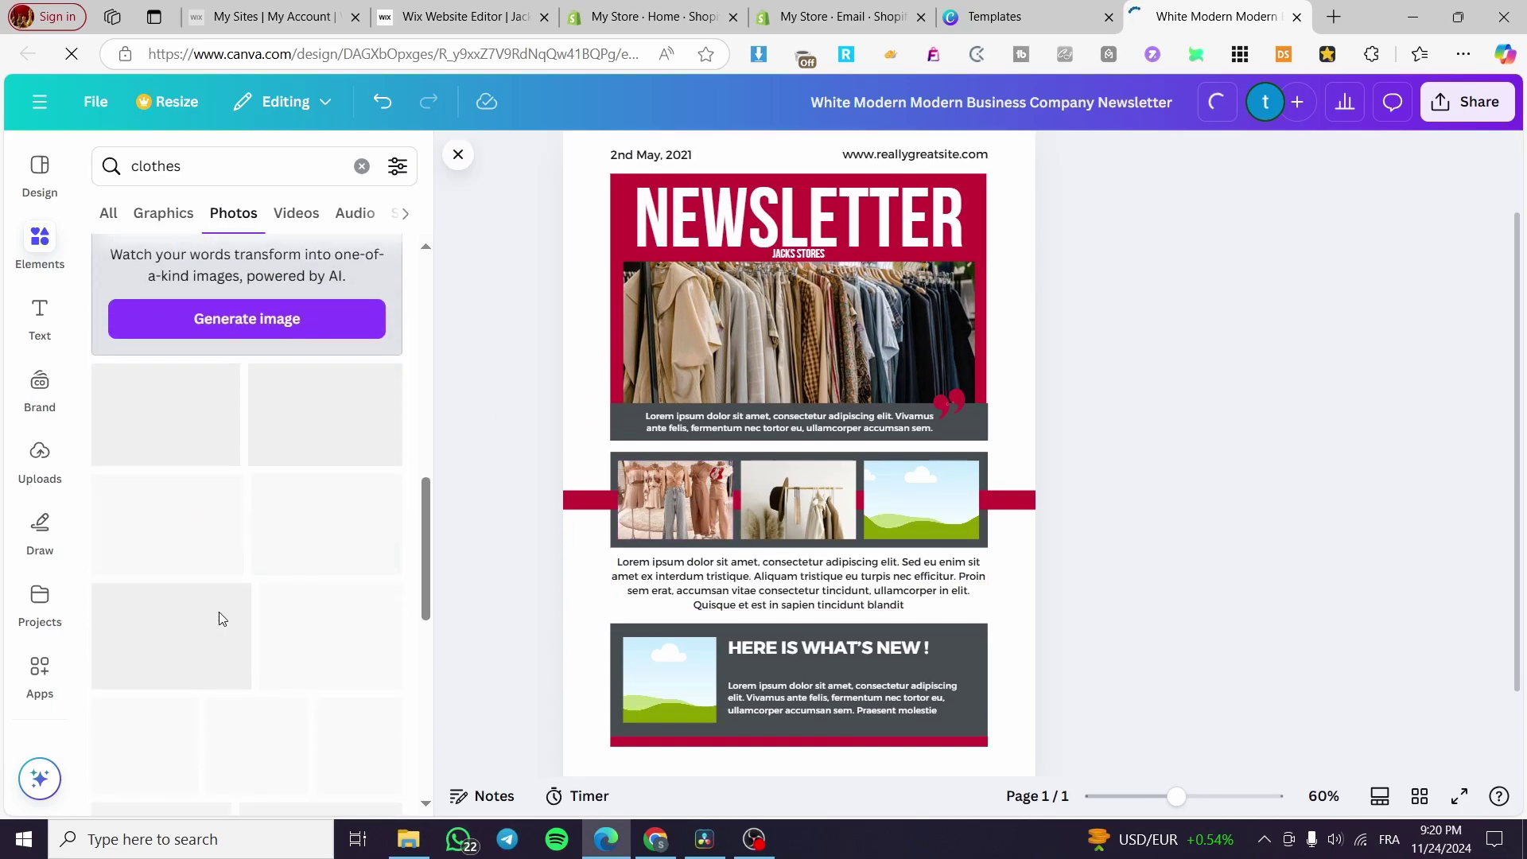
pyautogui.scroll(1, 217, 612)
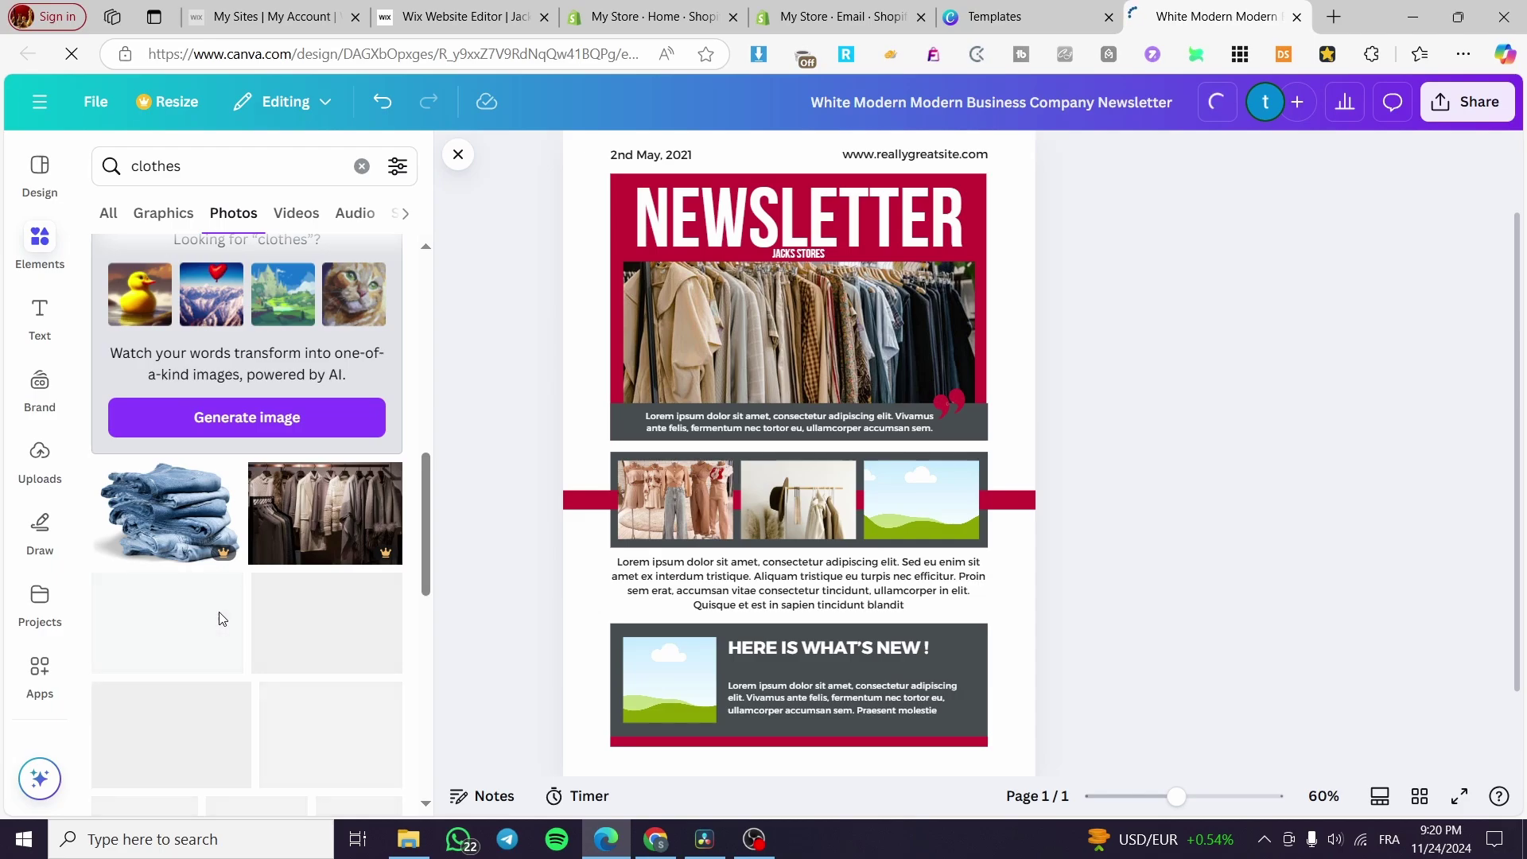
pyautogui.scroll(-1, 265, 549)
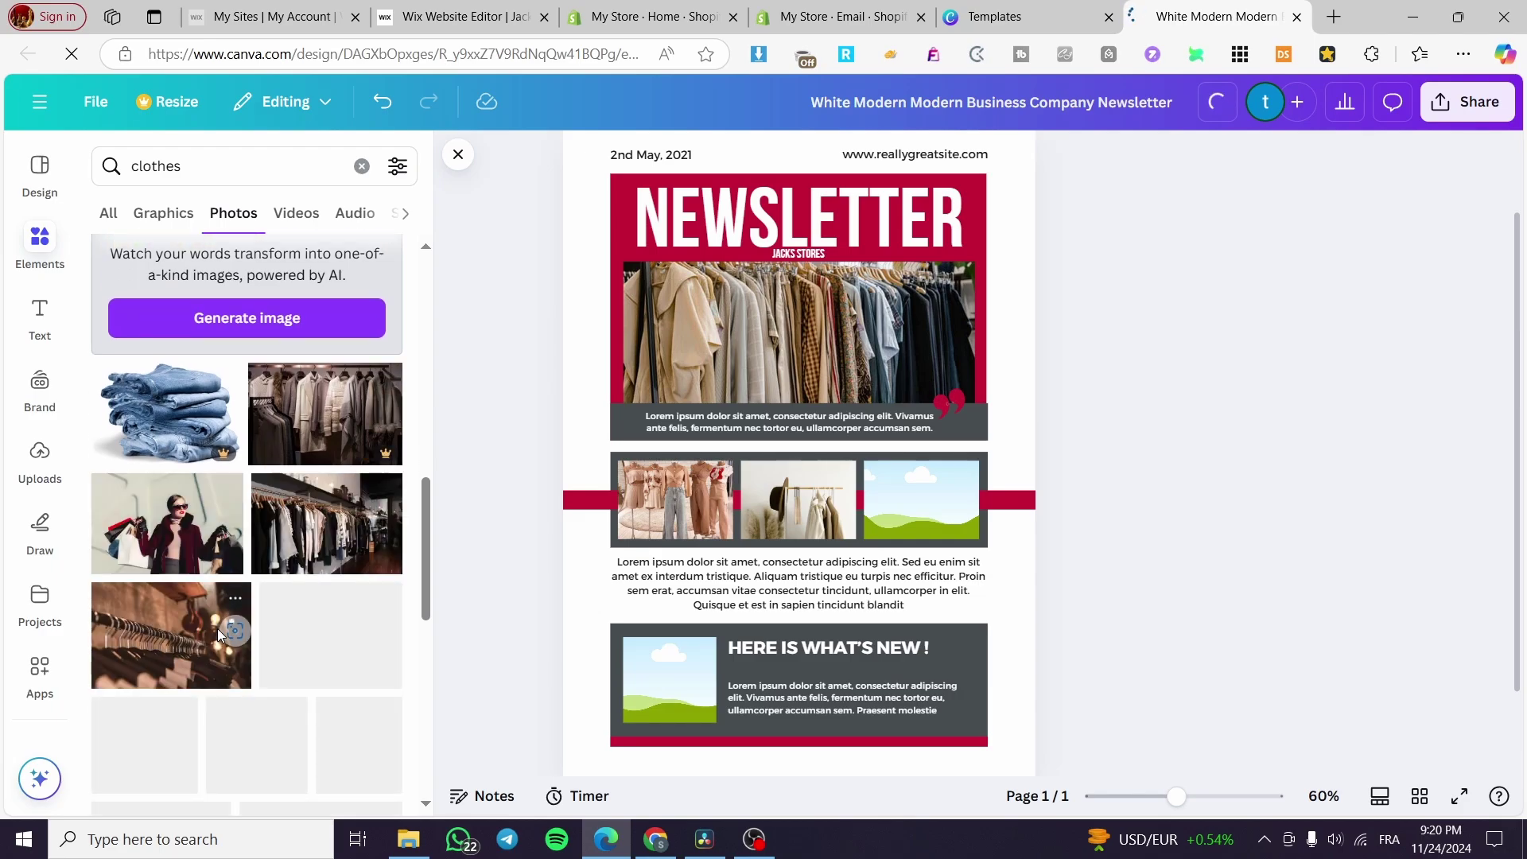
pyautogui.scroll(-3, 217, 628)
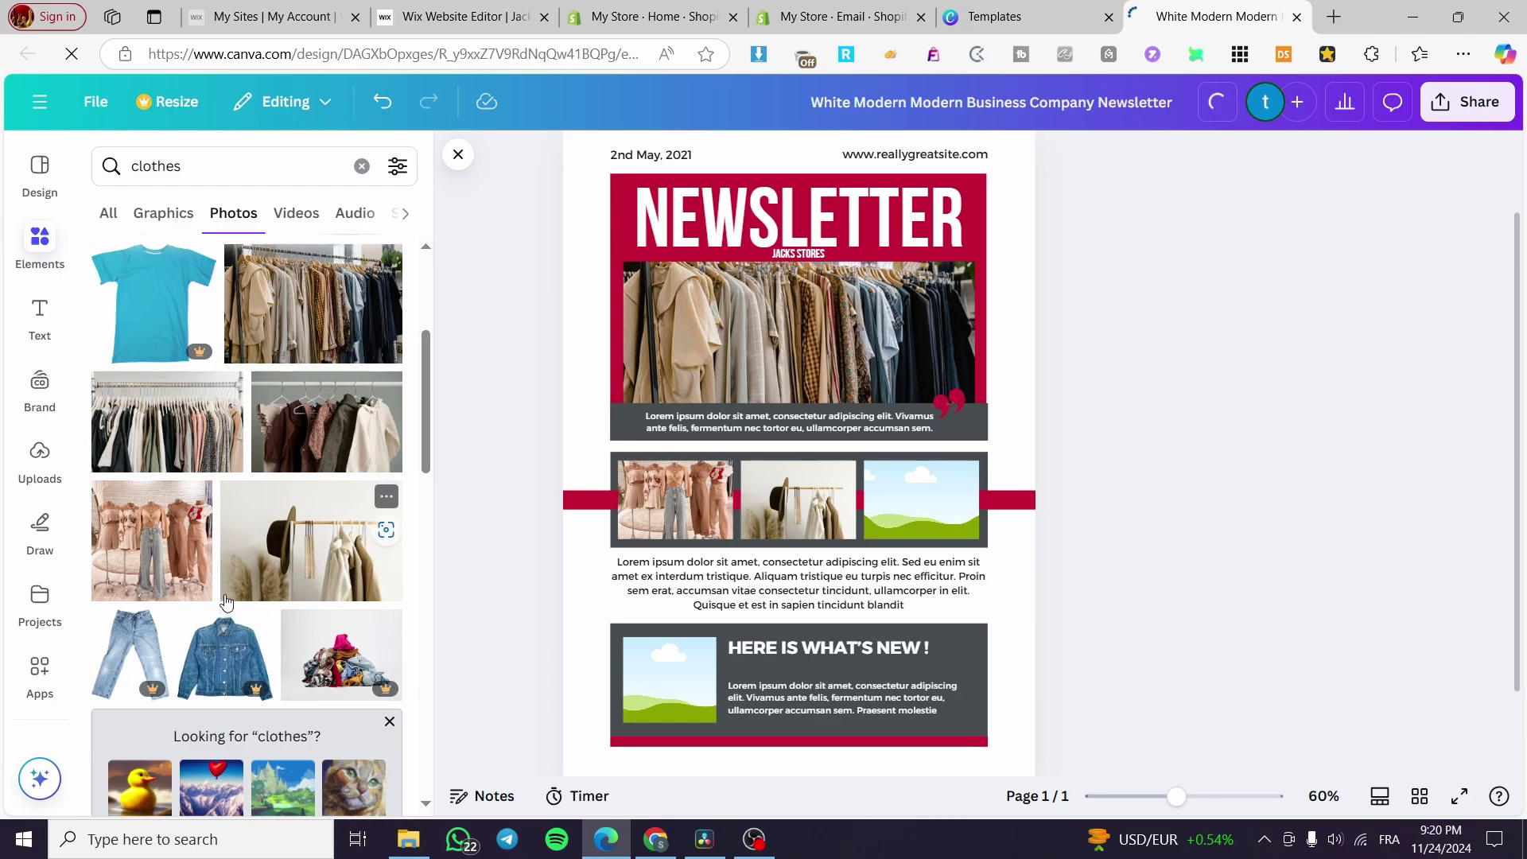
pyautogui.scroll(3, 222, 632)
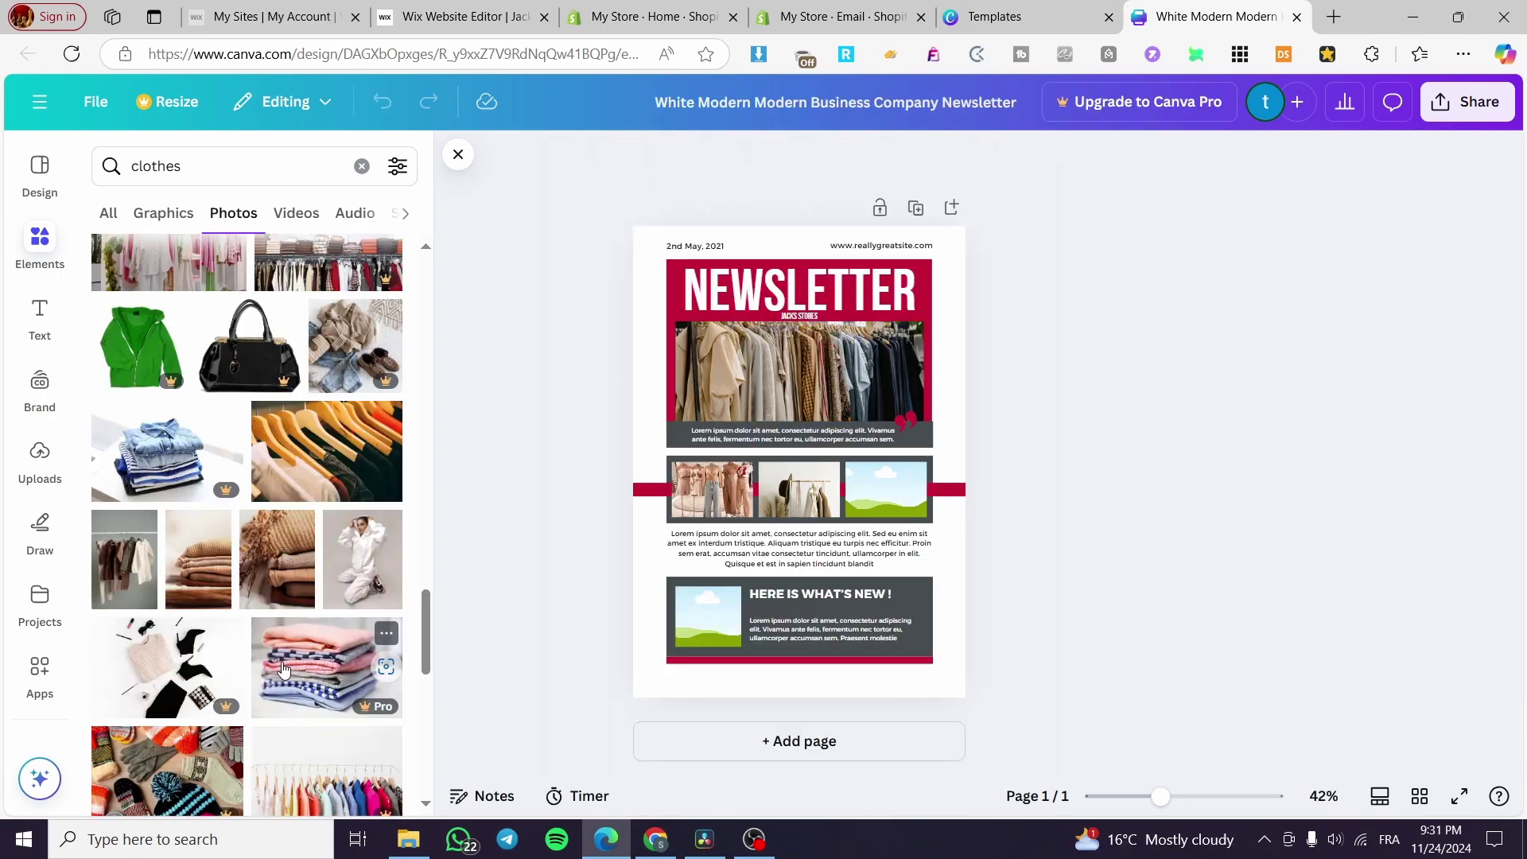
# Step: Place the white-outfit photo into the what's-new frame and check its crop
pyautogui.click(356, 602)
pyautogui.moveTo(833, 353); pyautogui.dragTo(710, 624)
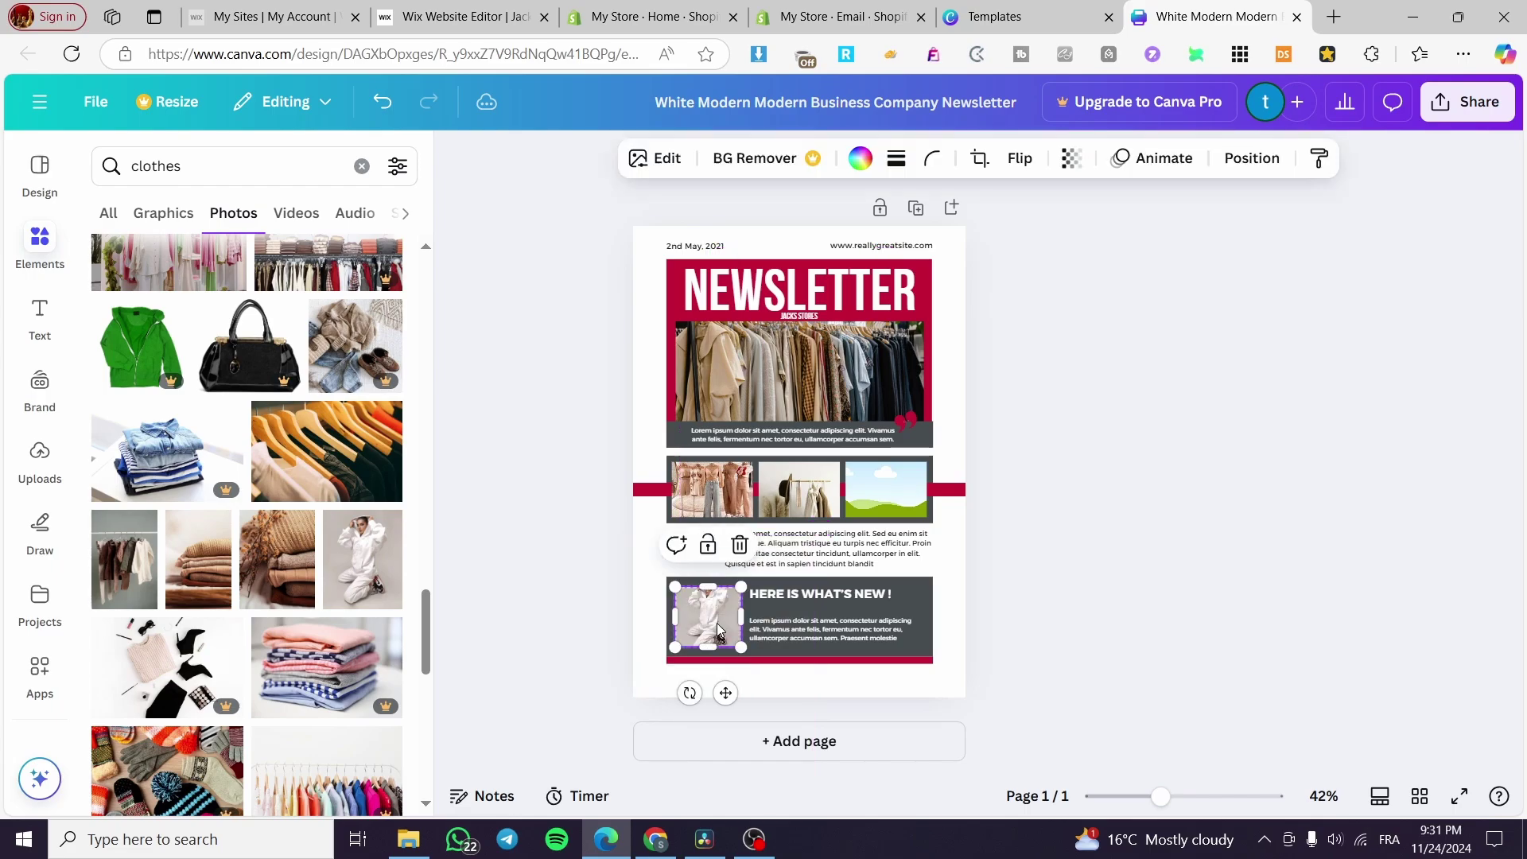
pyautogui.doubleClick(715, 626)
pyautogui.click(580, 658)
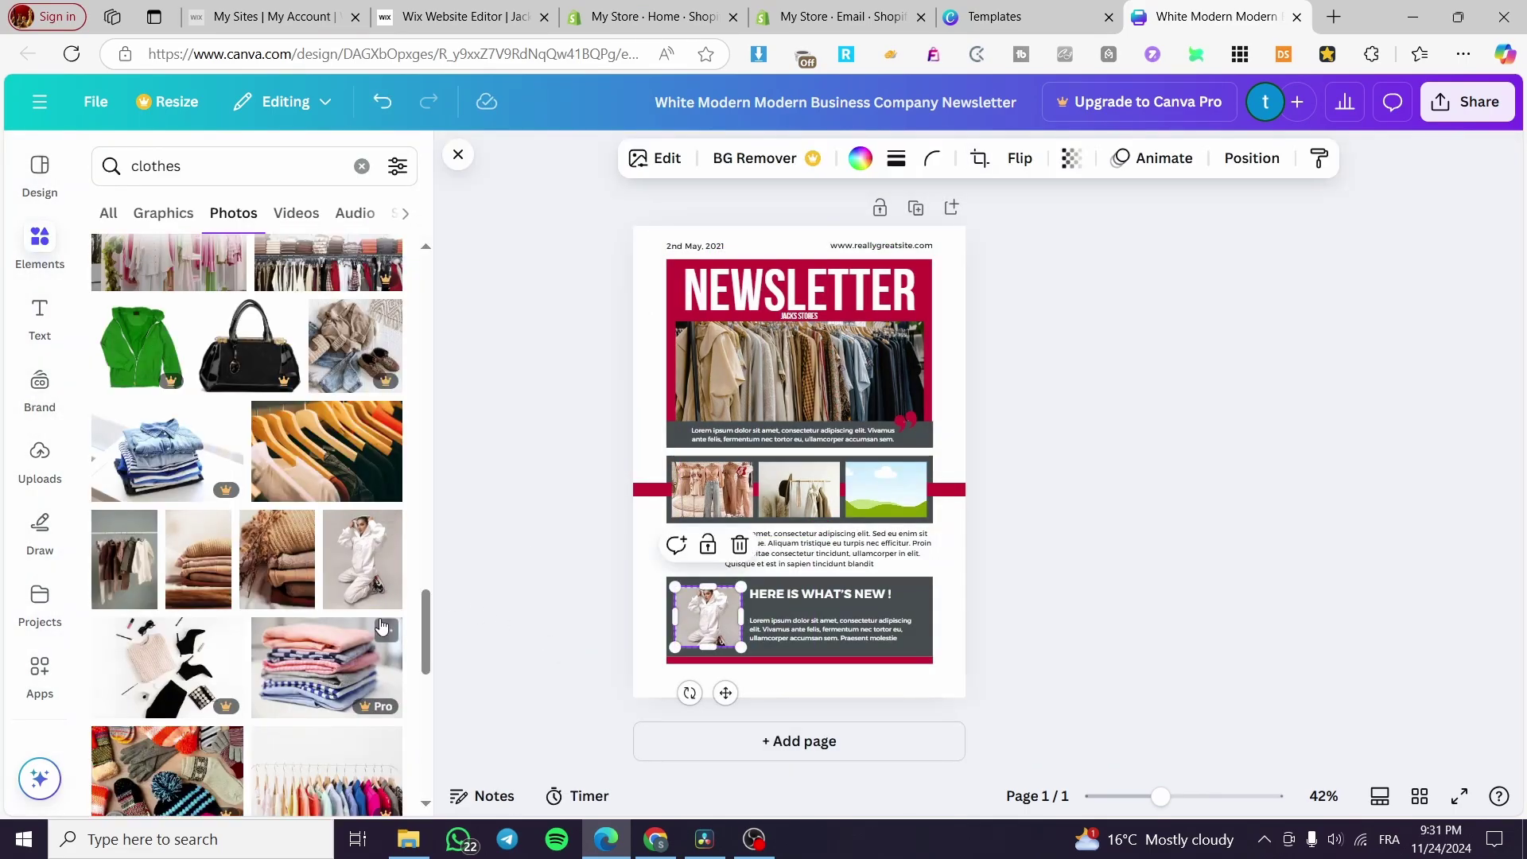
# Step: Drag the yellow-background photo into the third gallery frame and adjust its crop
pyautogui.scroll(-4, 271, 652)
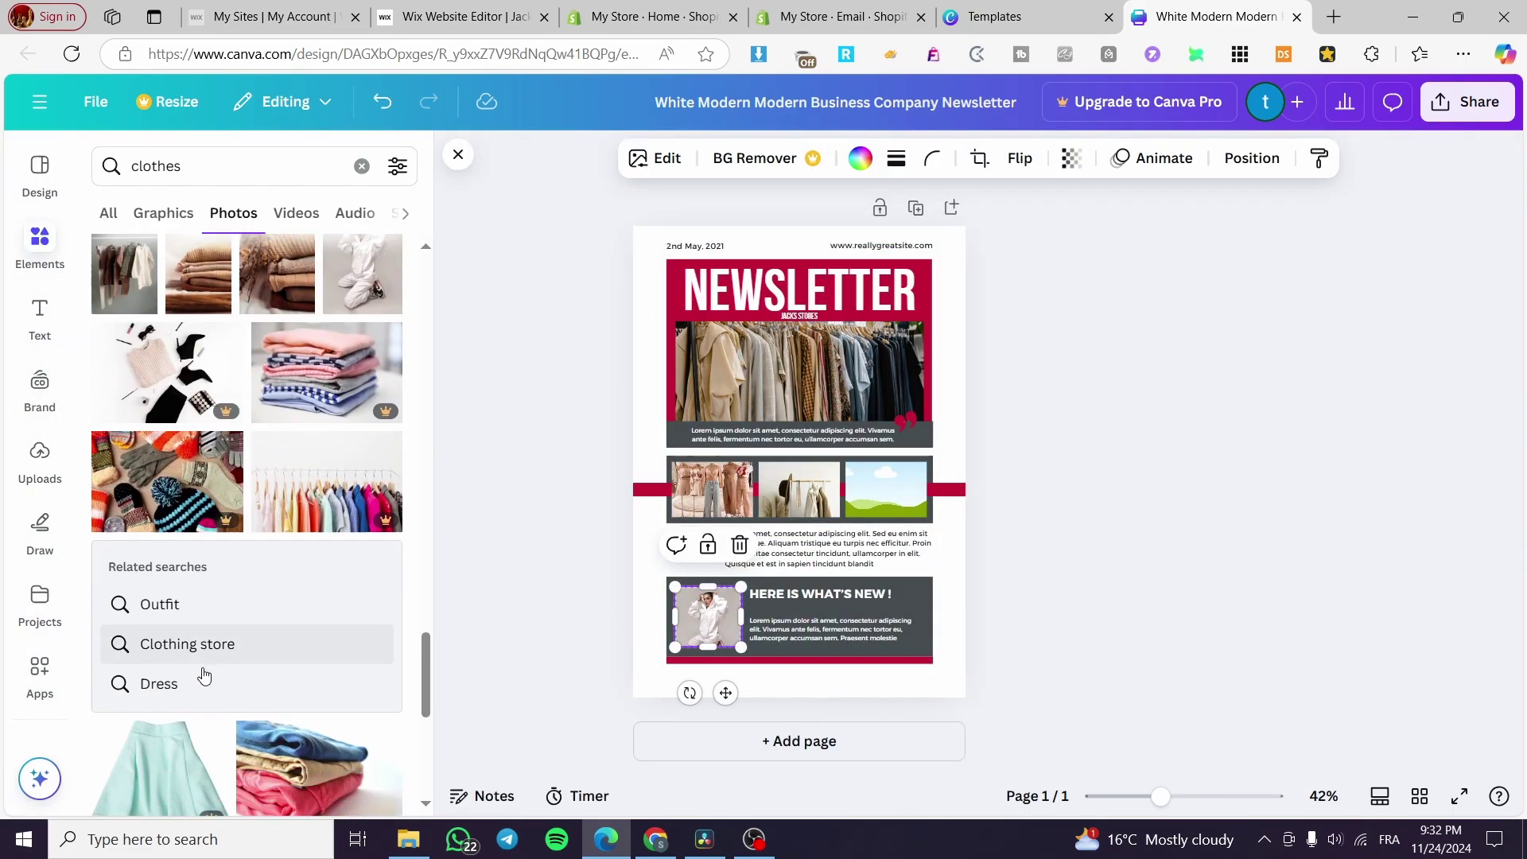
pyautogui.scroll(-4, 318, 584)
pyautogui.scroll(-1, 293, 586)
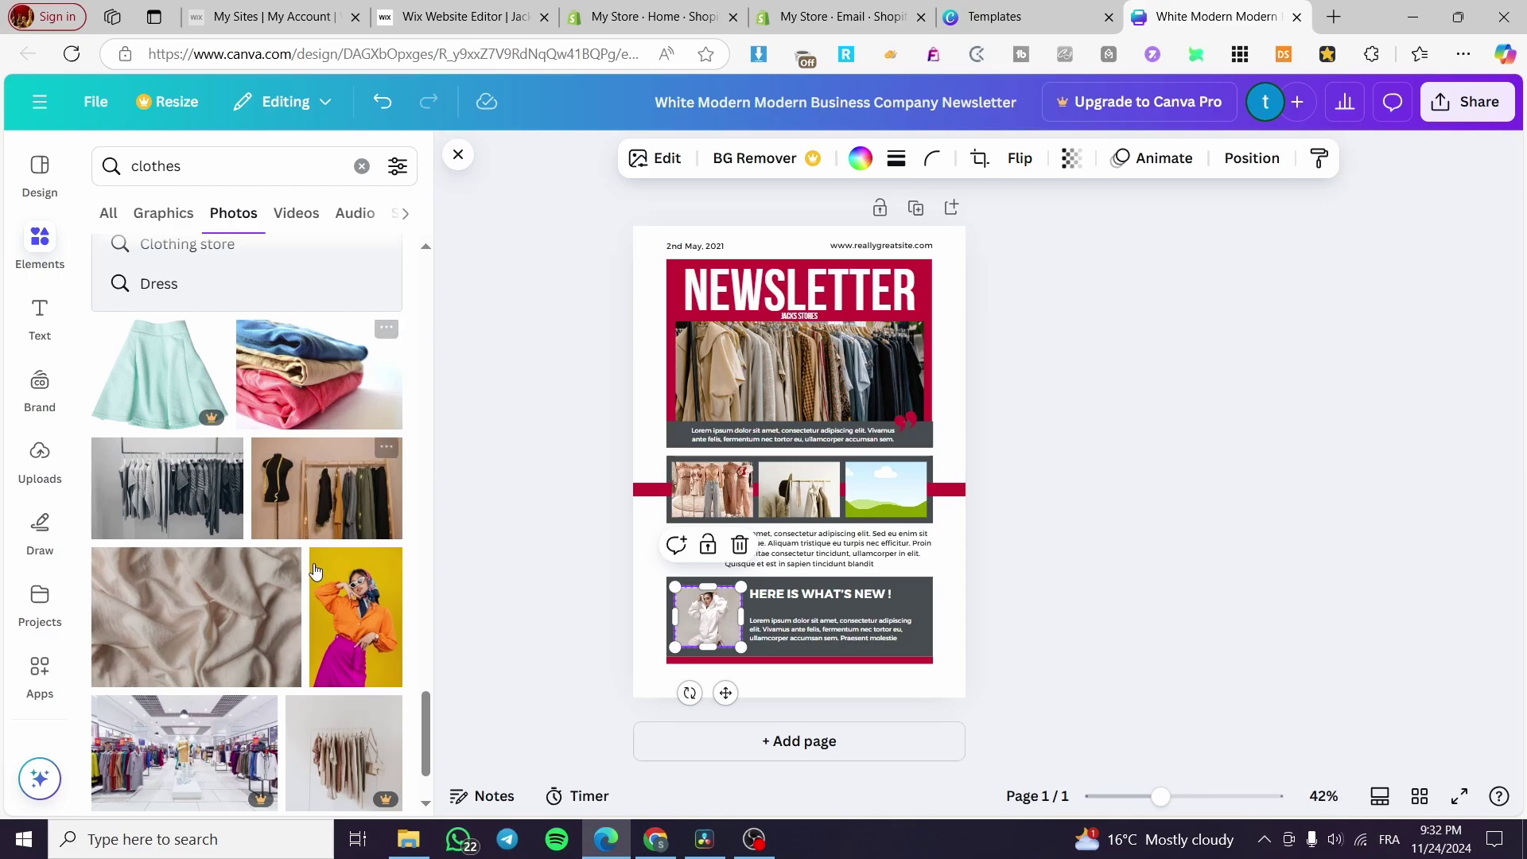
pyautogui.moveTo(356, 616); pyautogui.dragTo(897, 505)
pyautogui.doubleClick(884, 489)
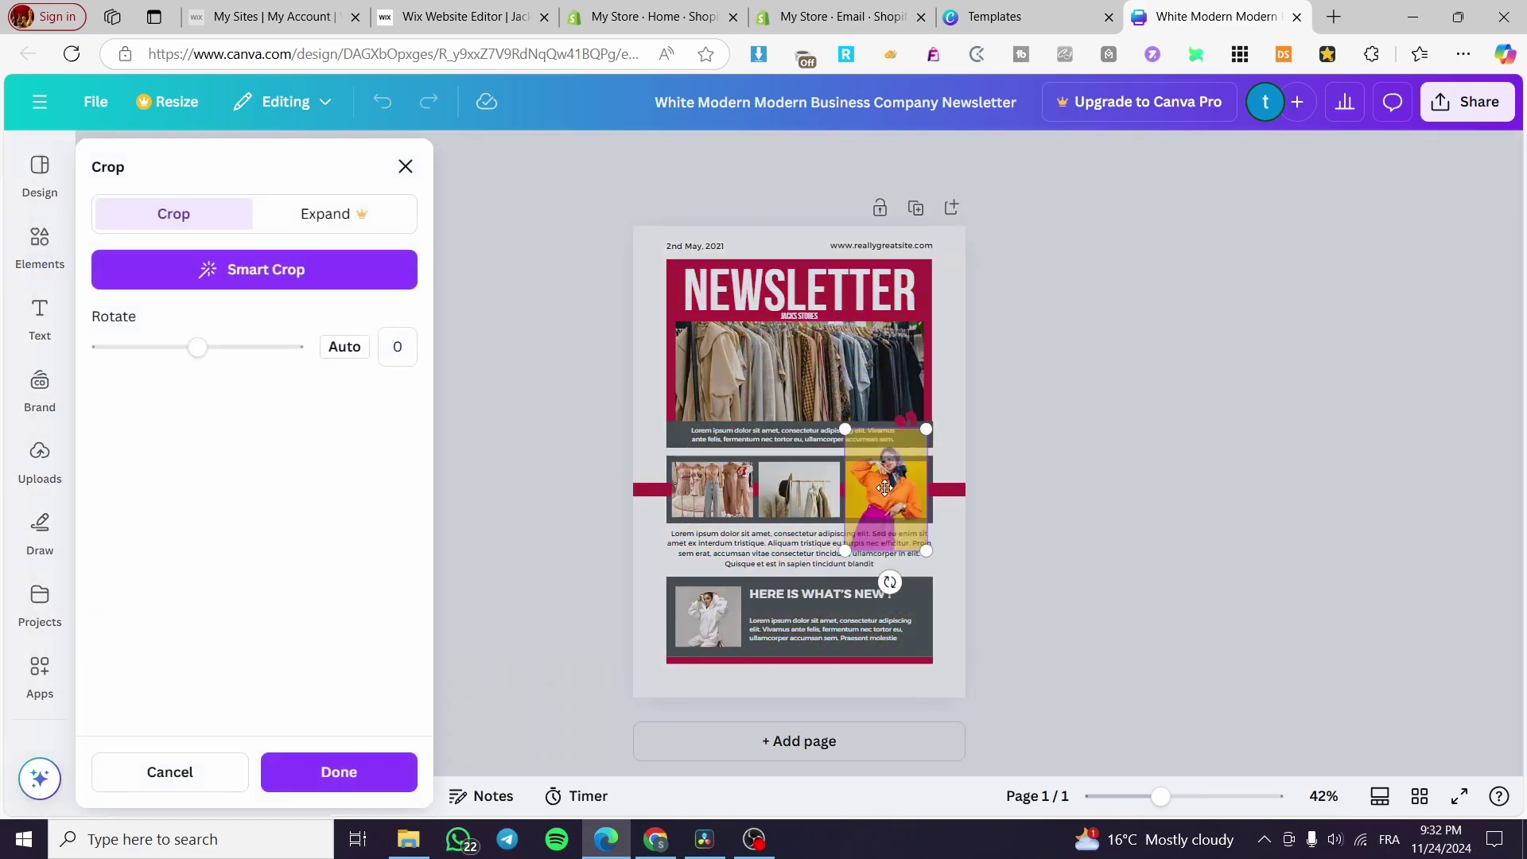
pyautogui.click(1125, 547)
pyautogui.click(1105, 546)
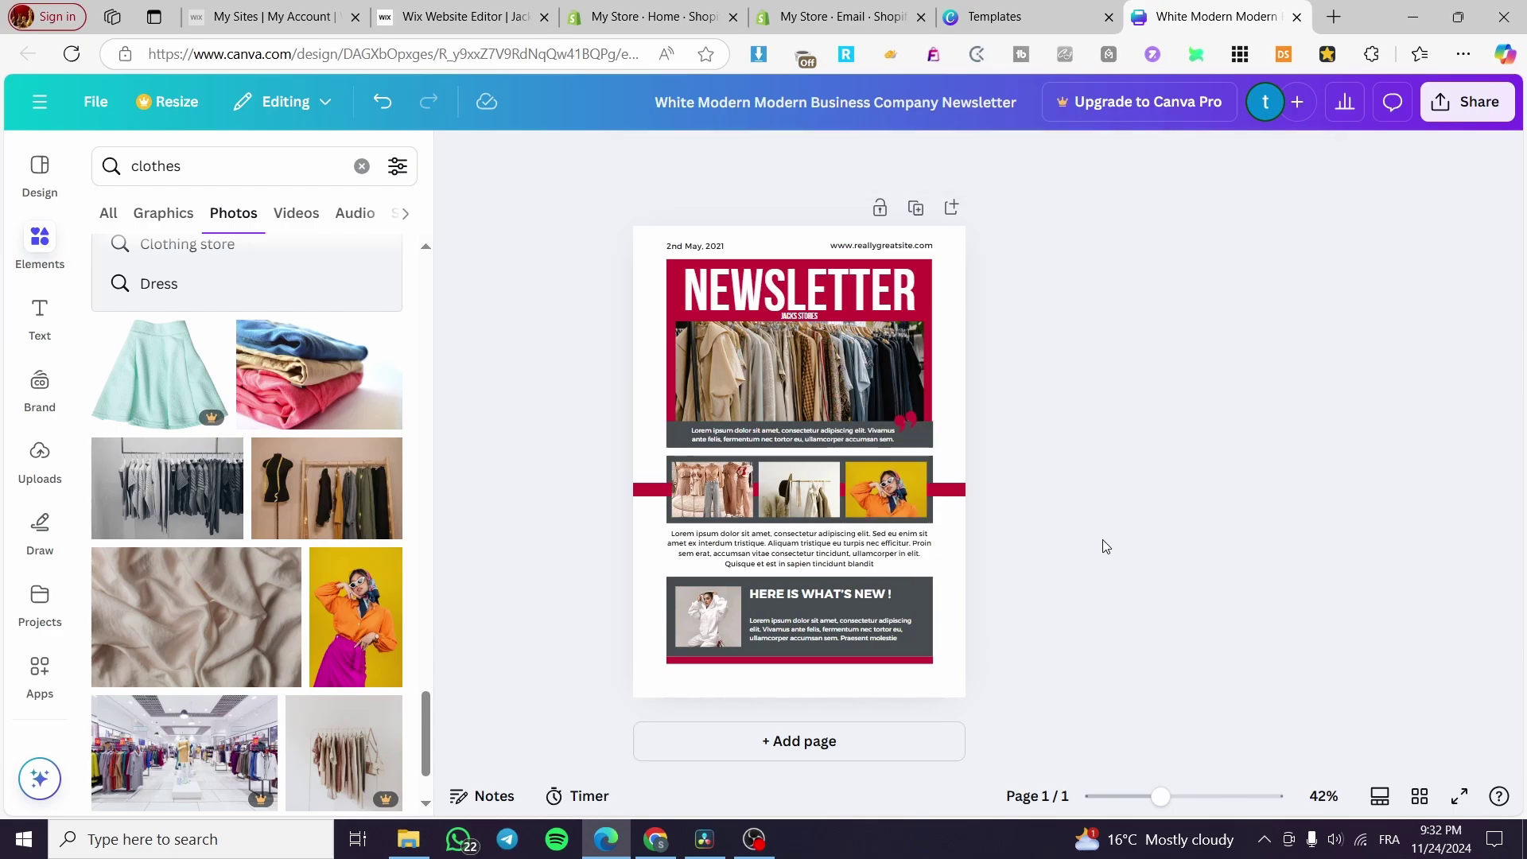
# Step: Download the newsletter design from Share > Download with the chosen file type
pyautogui.click(1466, 102)
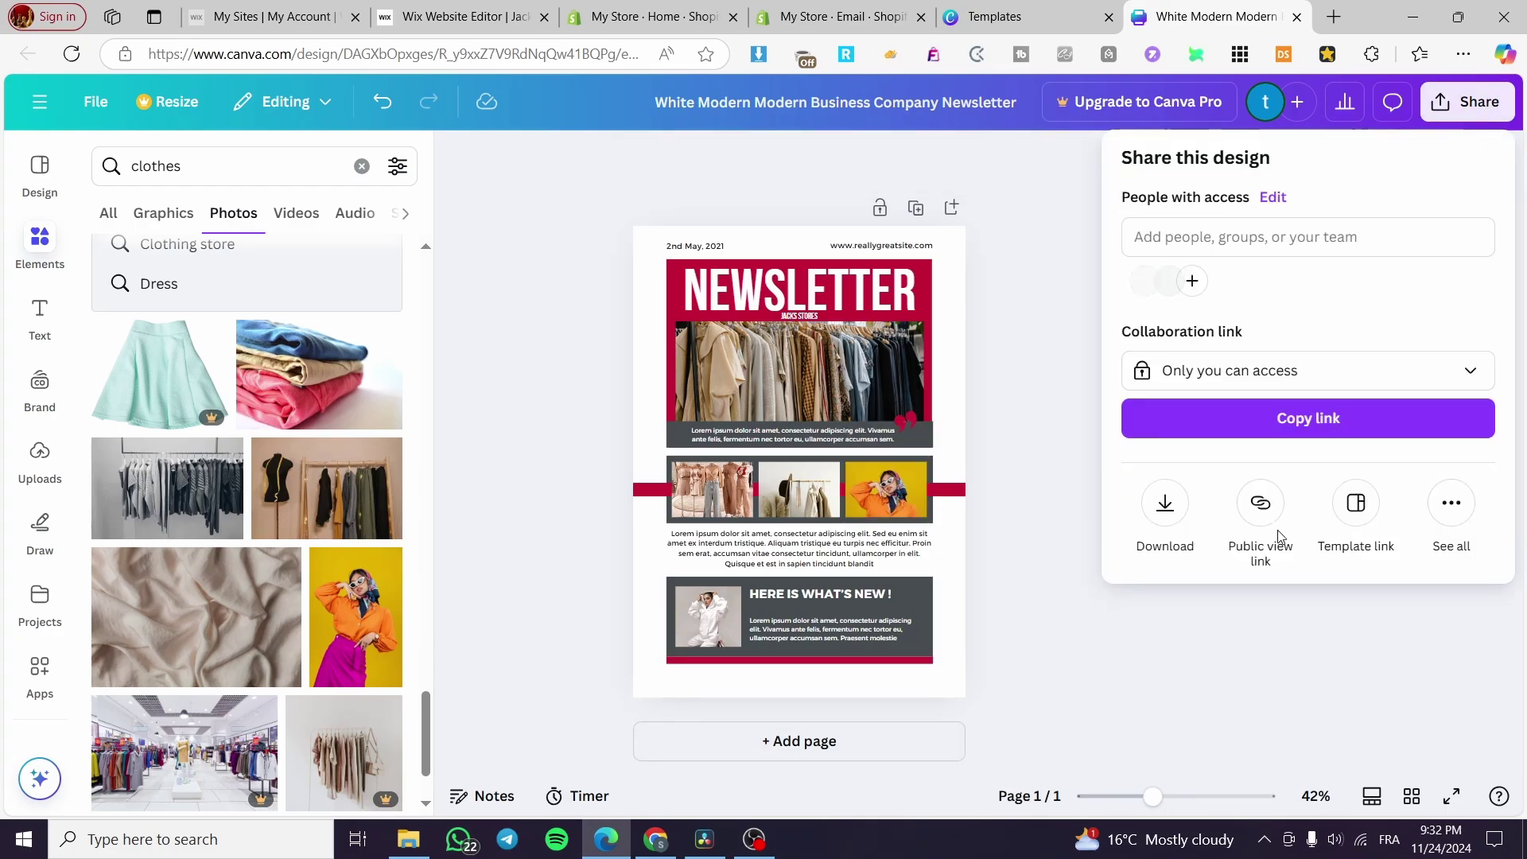
pyautogui.click(1163, 503)
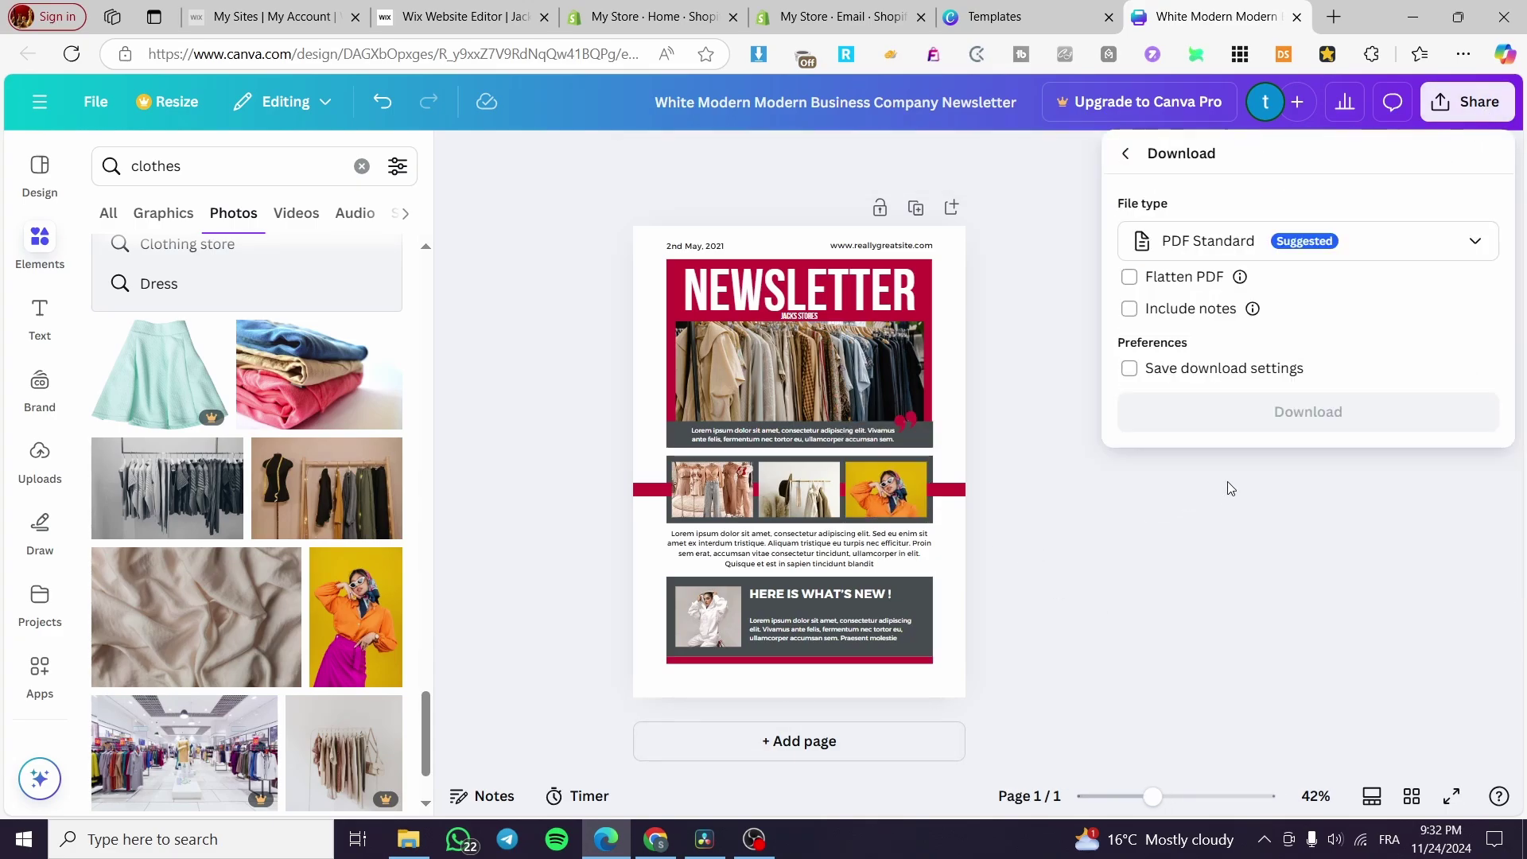
pyautogui.click(1247, 242)
pyautogui.click(1227, 354)
pyautogui.click(1286, 547)
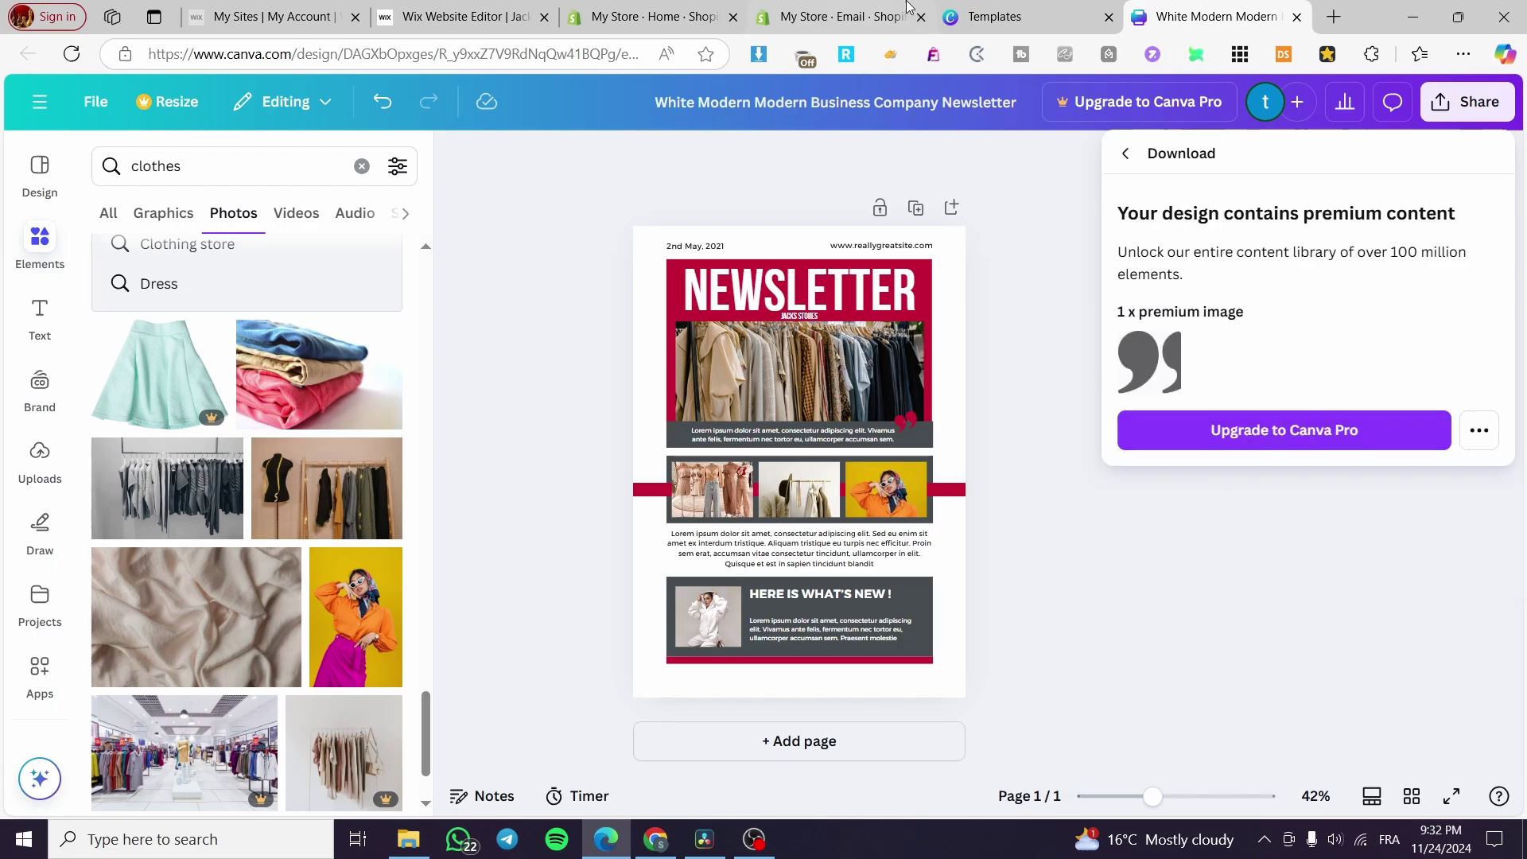
pyautogui.click(866, 16)
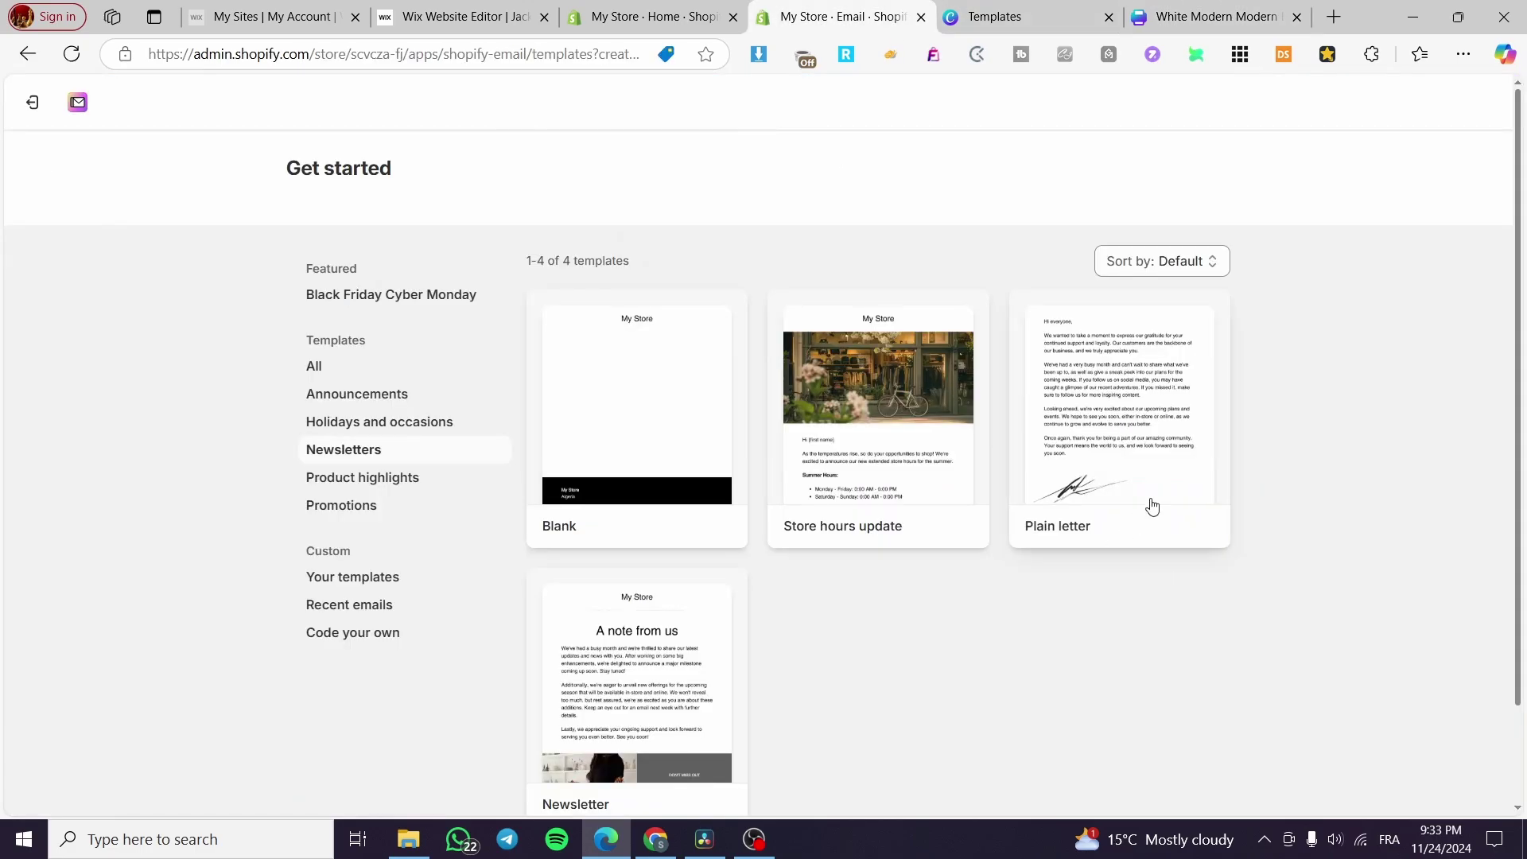
# Step: Create an email from the Blank template and save it named 'Template 1'
pyautogui.click(592, 388)
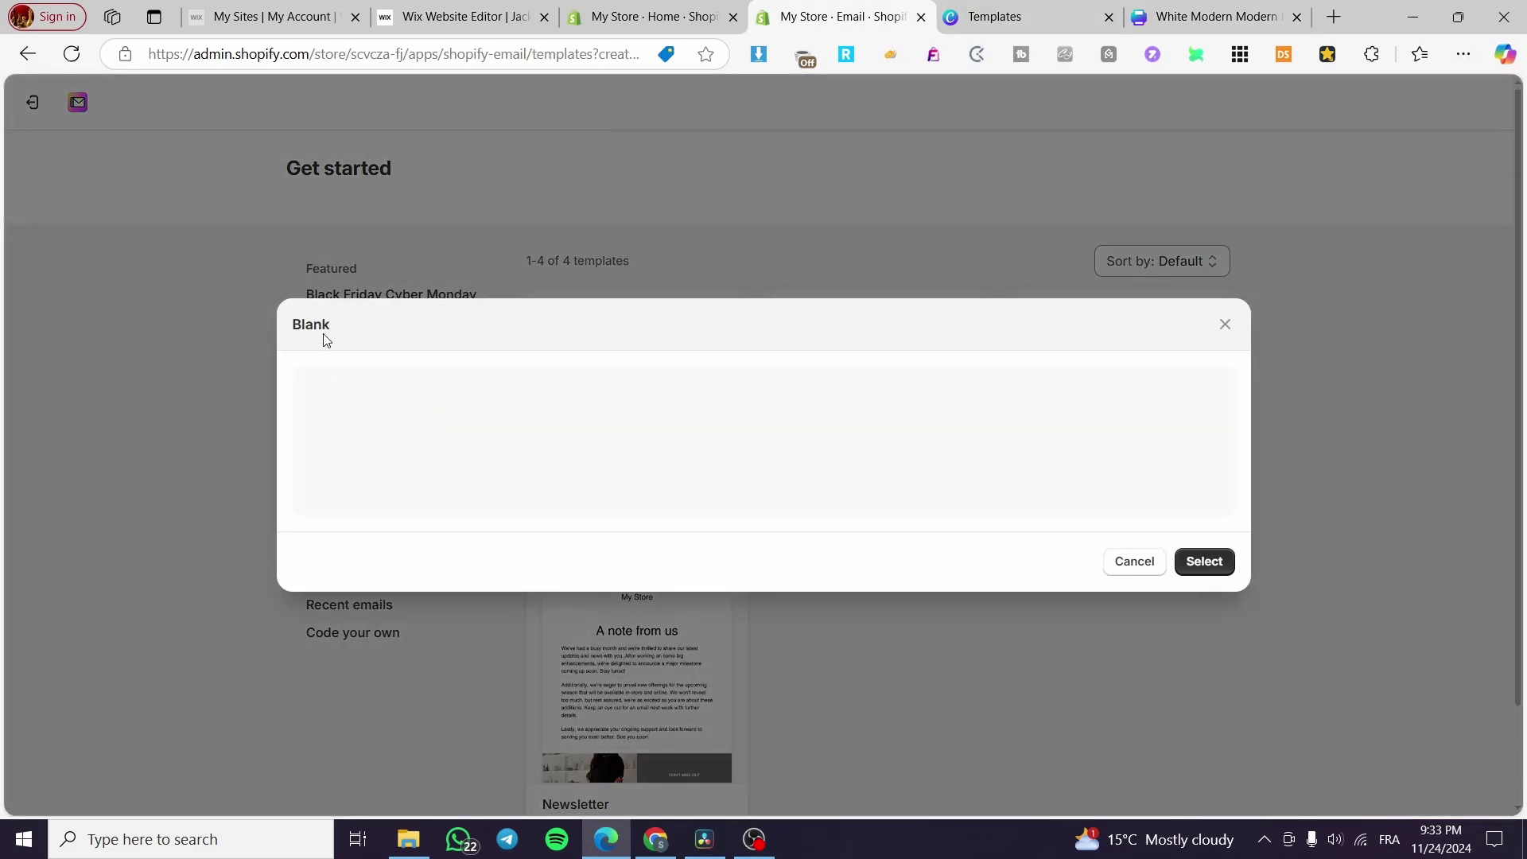
pyautogui.click(1221, 562)
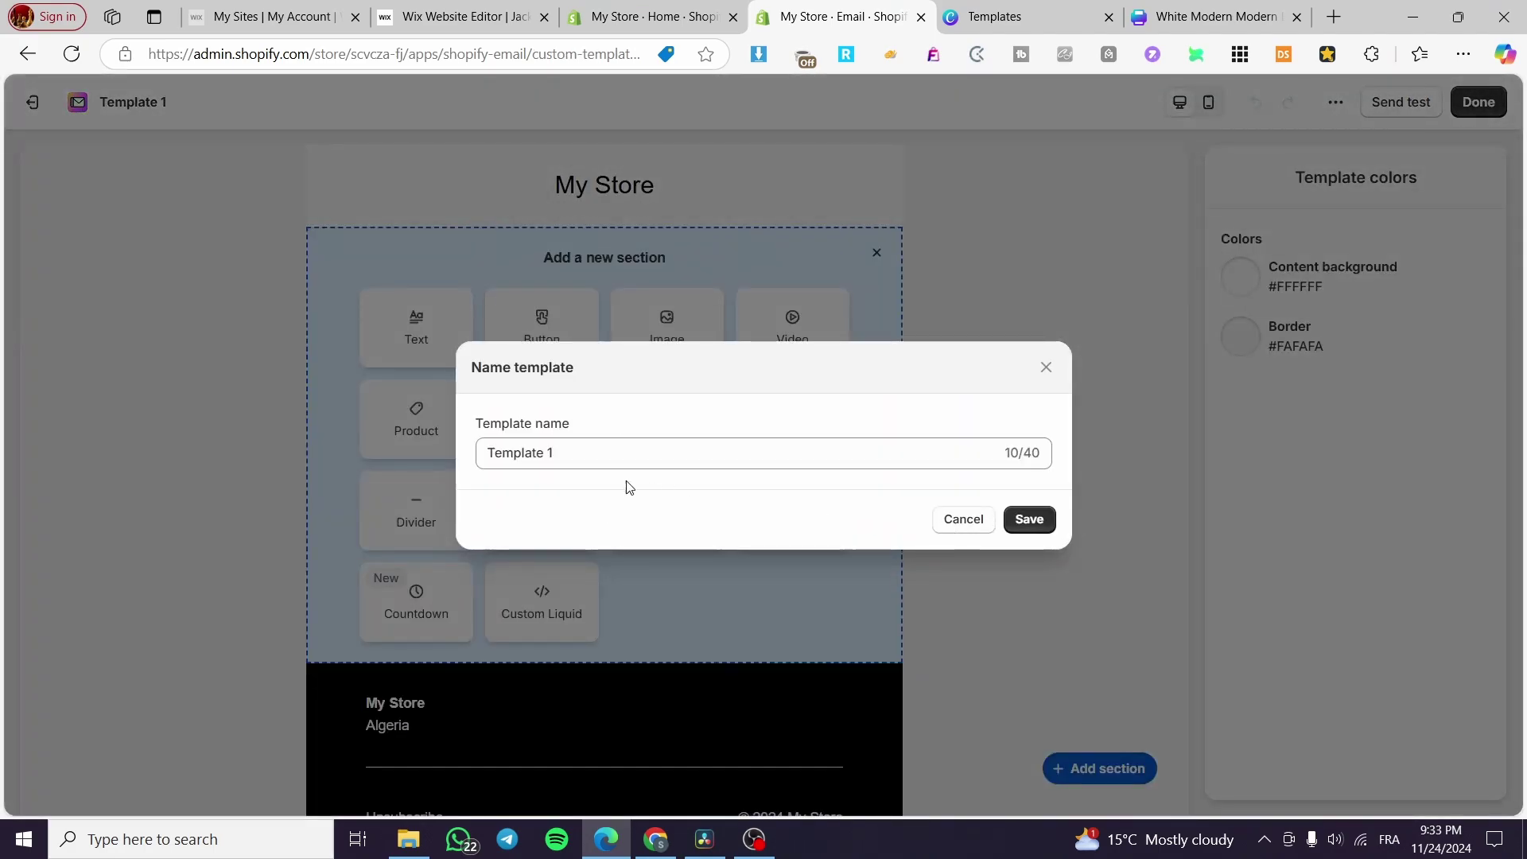
pyautogui.click(660, 451)
pyautogui.click(1033, 519)
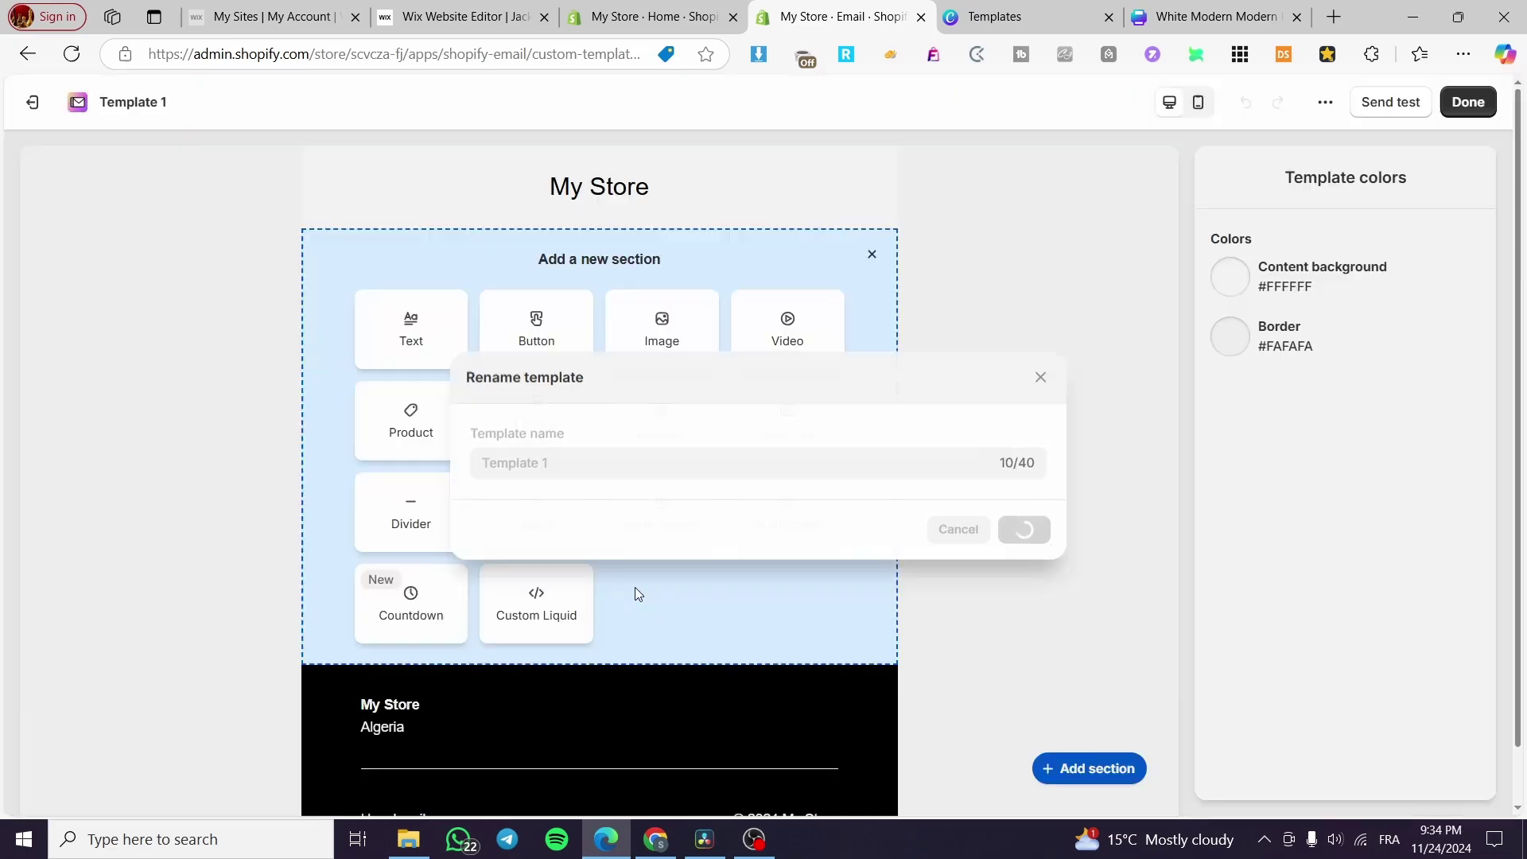
pyautogui.scroll(-1, 674, 499)
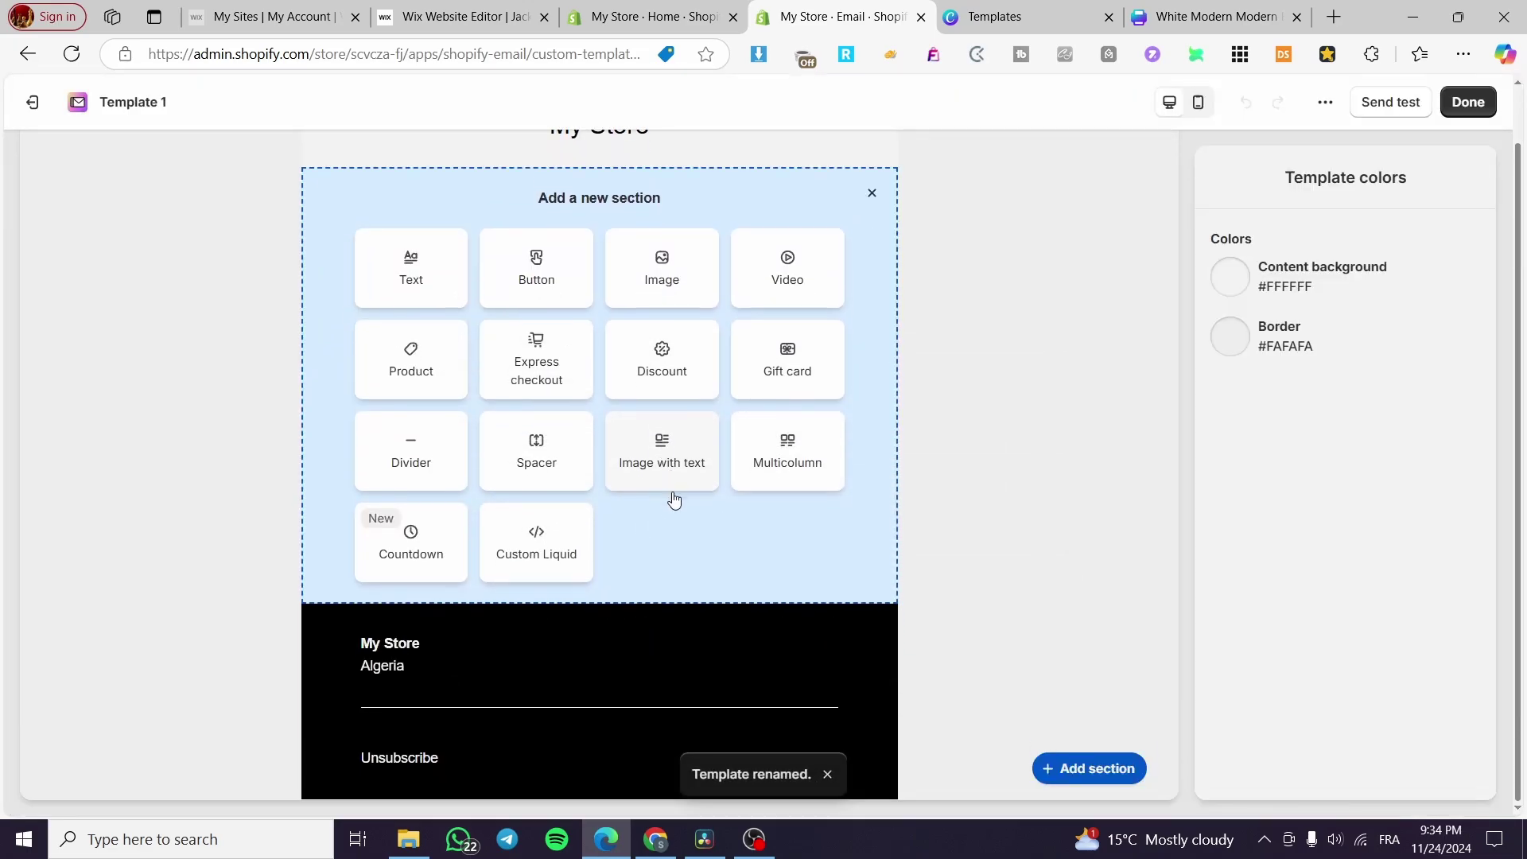
# Step: Select the footer and confirm its font stays Helvetica Neue
pyautogui.click(908, 618)
pyautogui.click(791, 359)
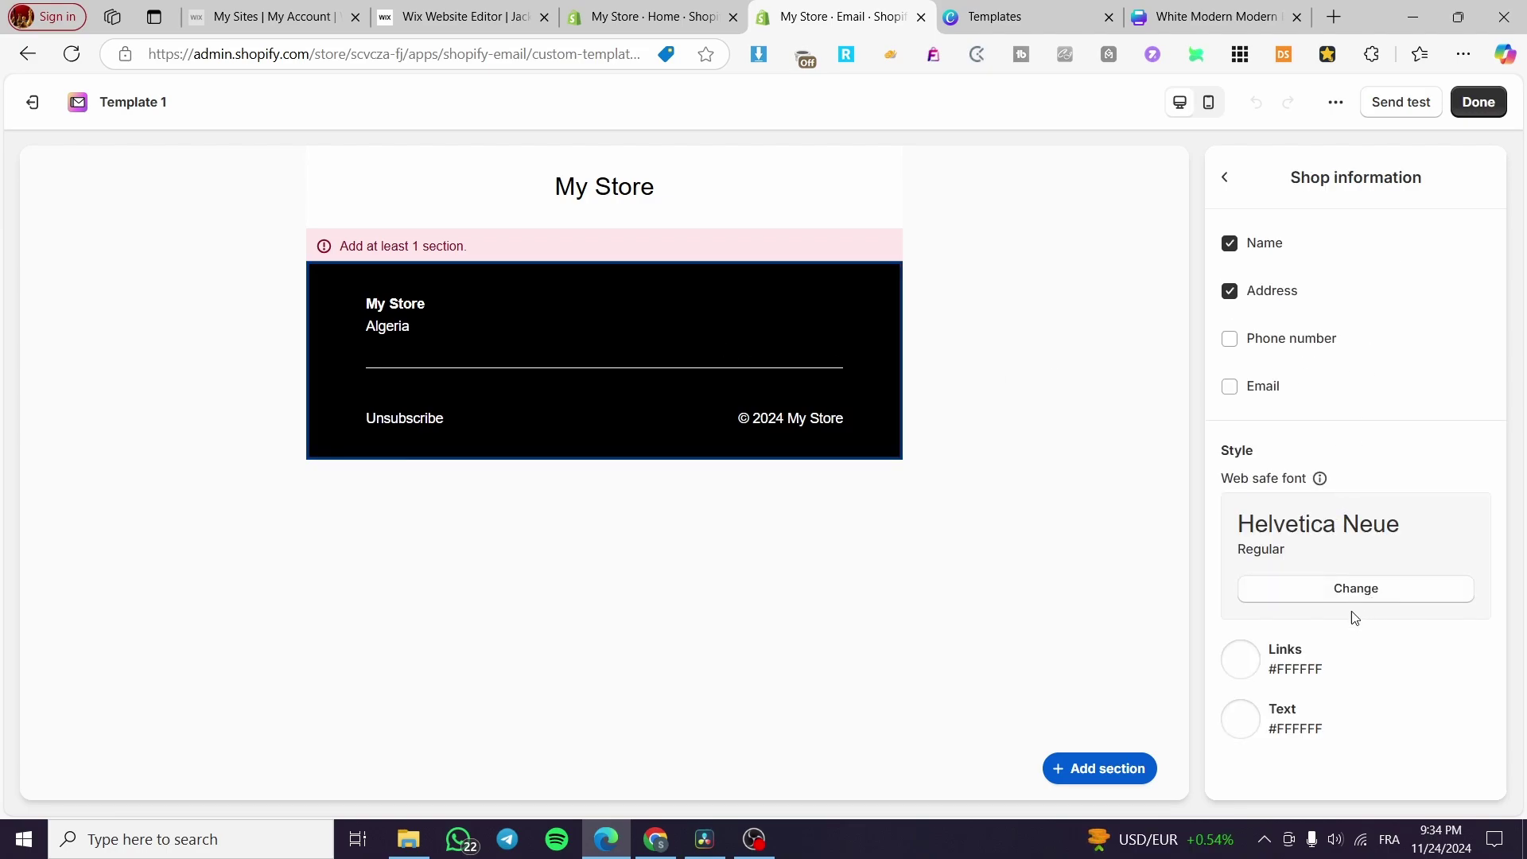
pyautogui.click(1377, 598)
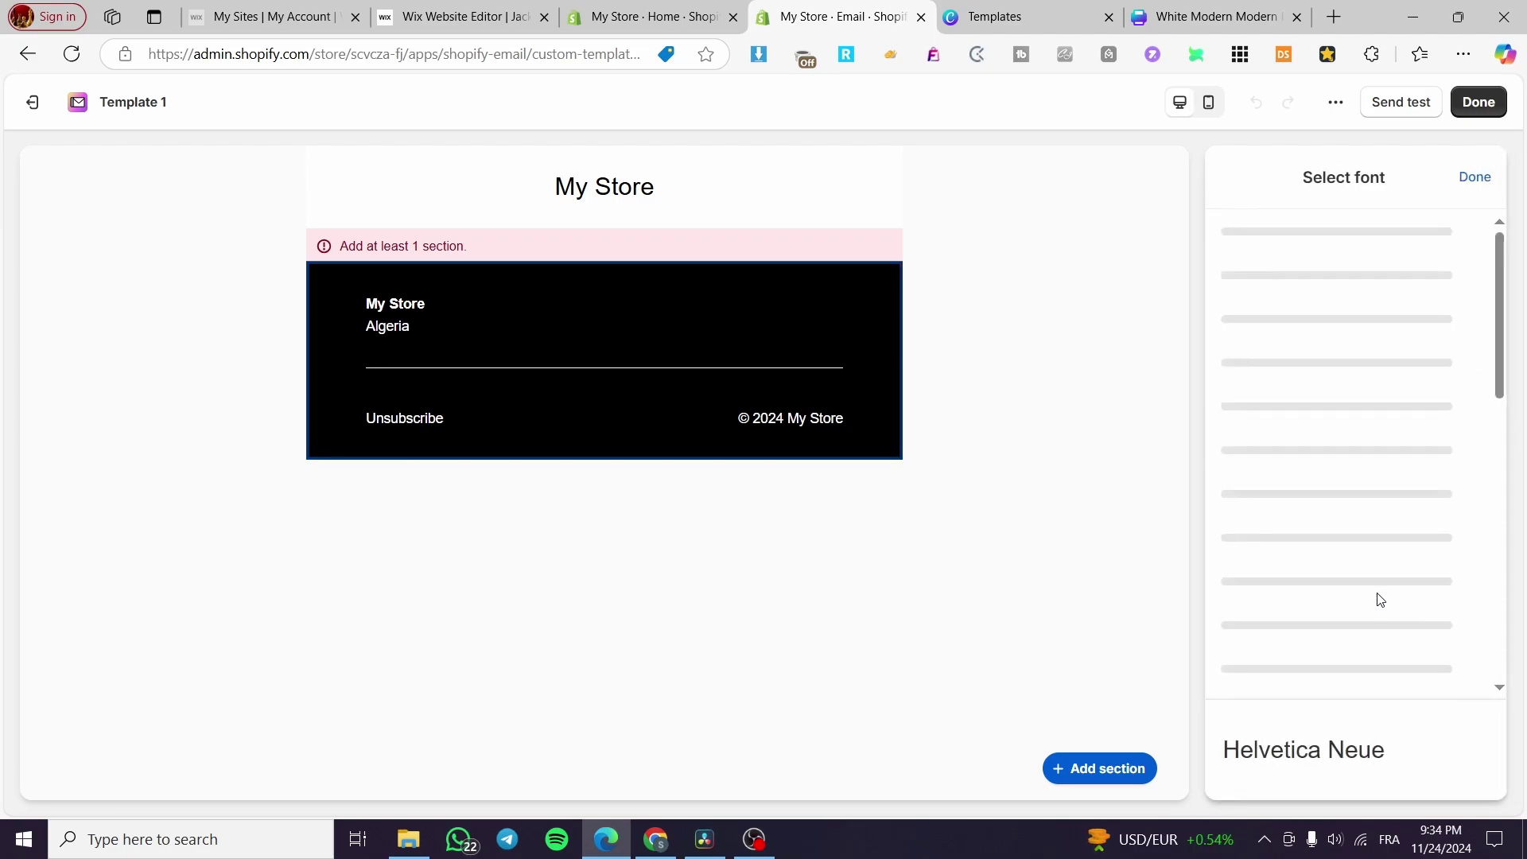
pyautogui.click(1472, 177)
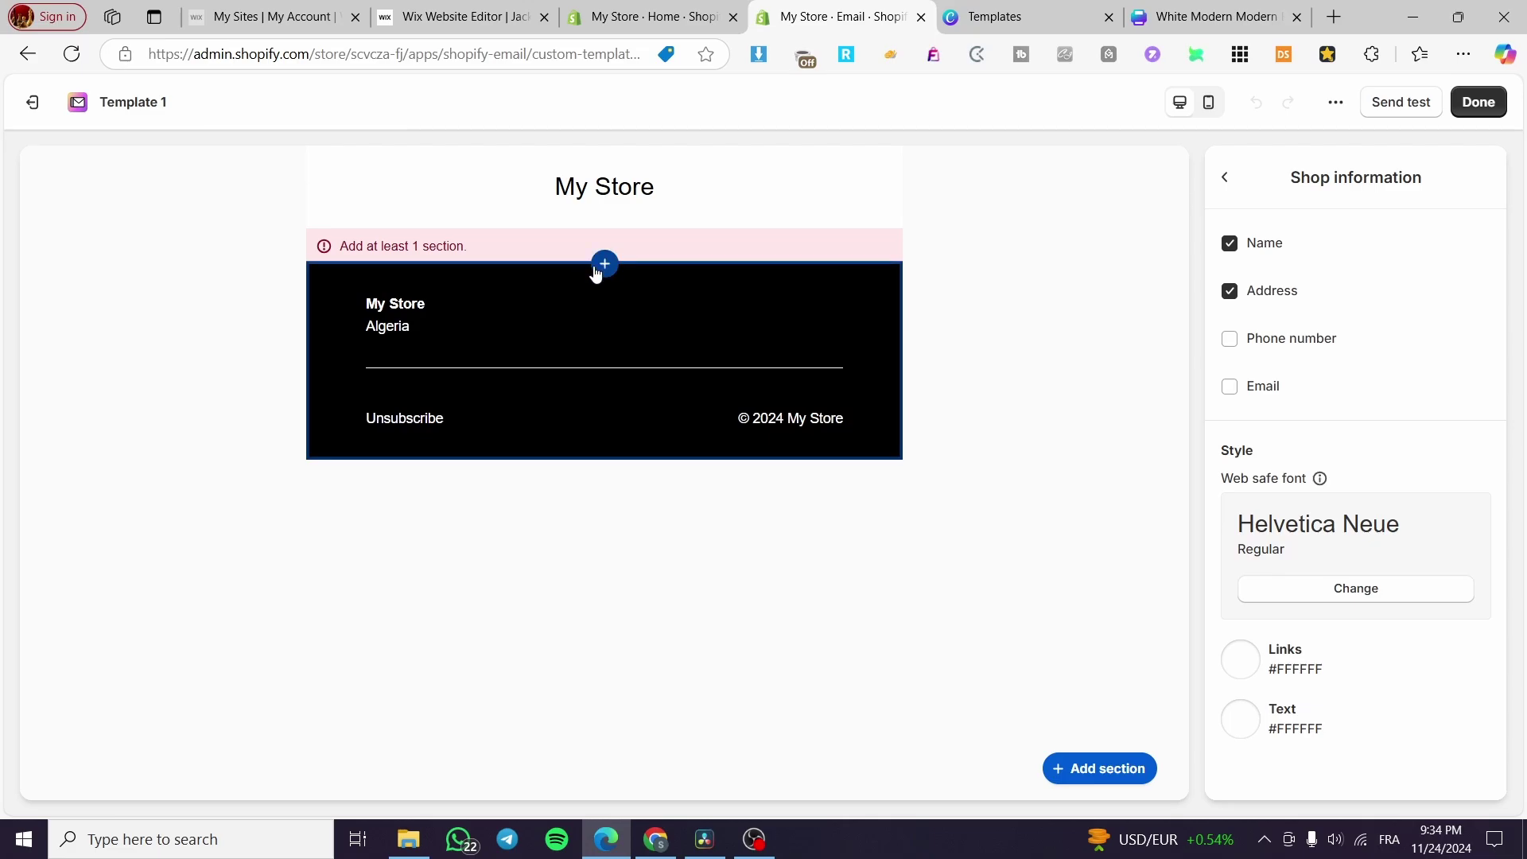
# Step: Add an image section above the footer and upload the newsletter PNG for it
pyautogui.click(600, 268)
pyautogui.click(698, 331)
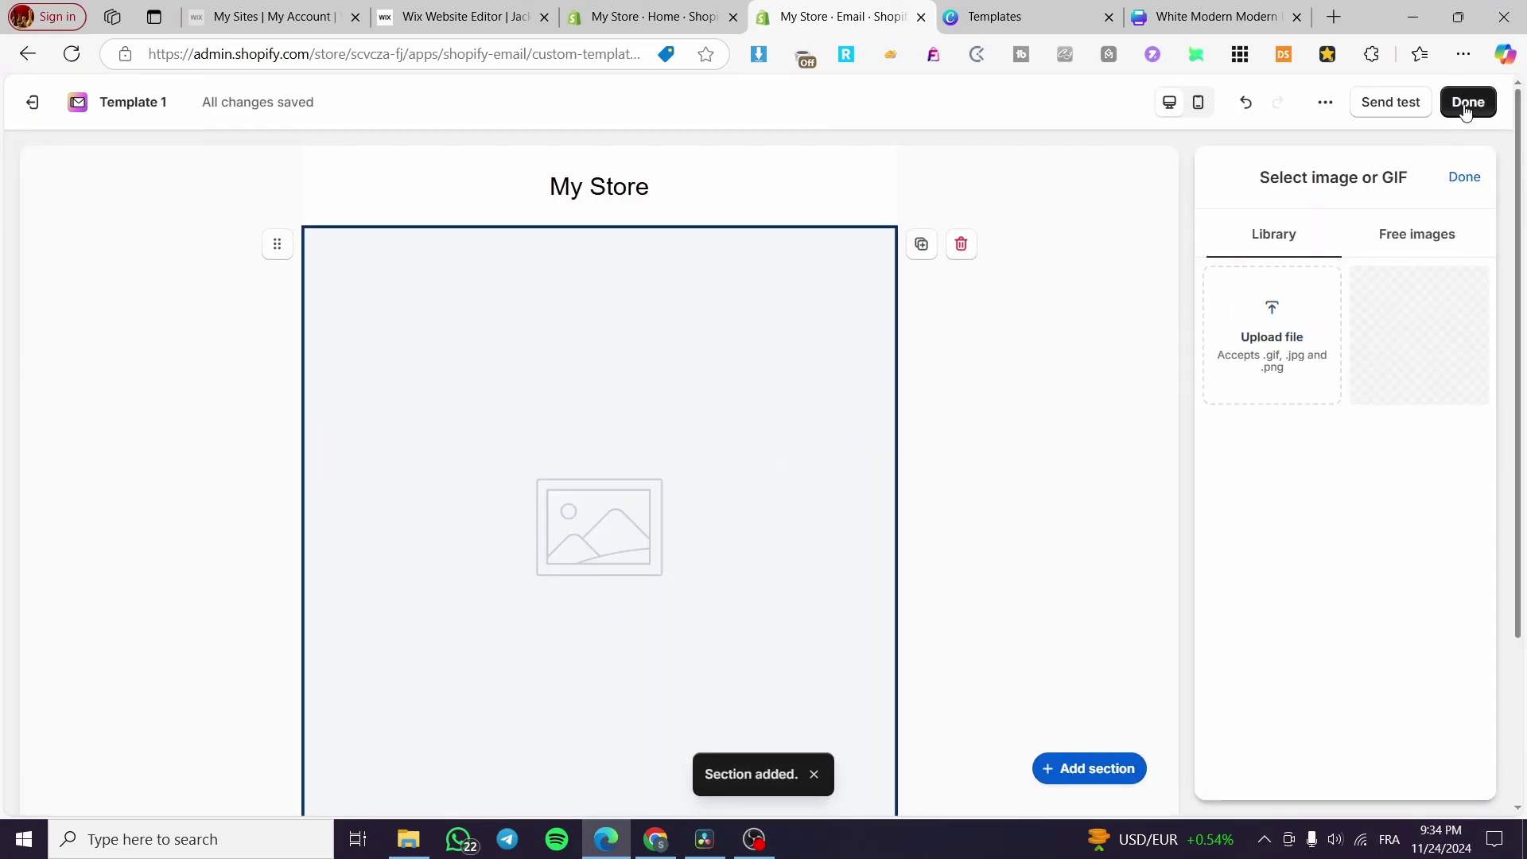
pyautogui.click(1282, 327)
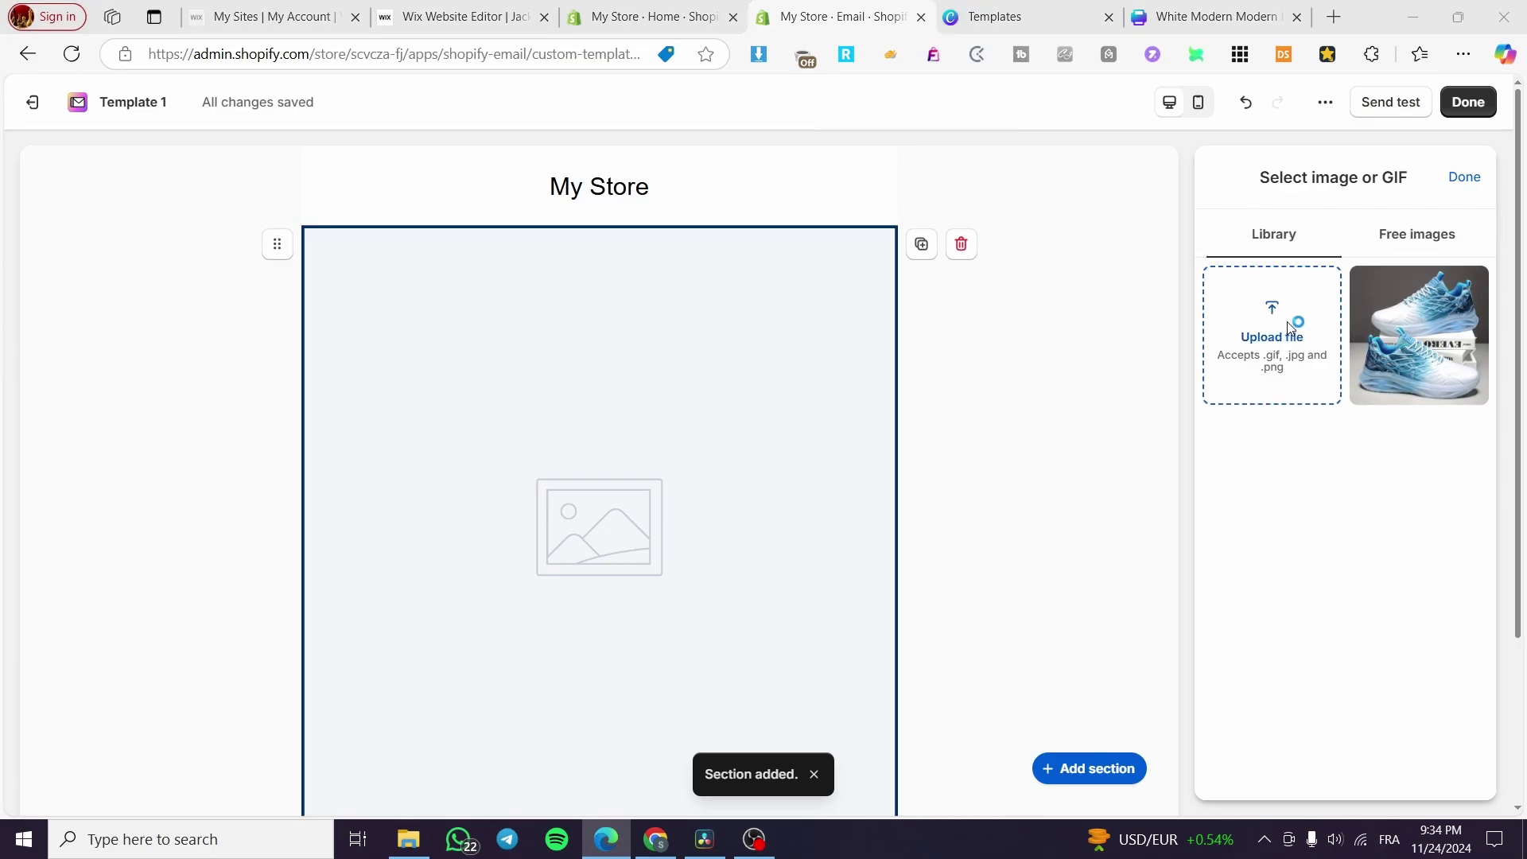
pyautogui.doubleClick(883, 258)
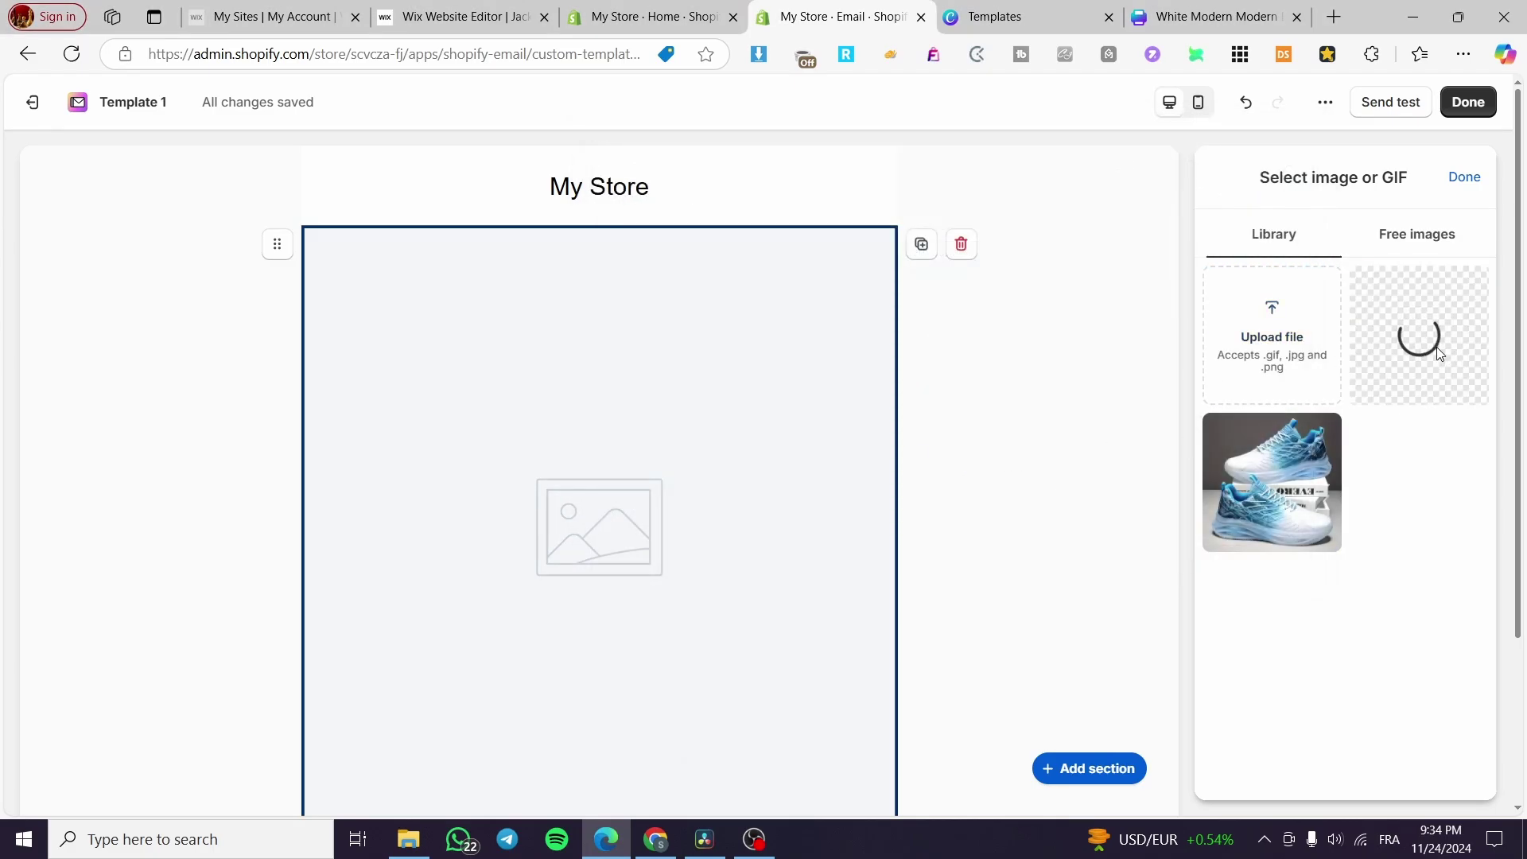
pyautogui.scroll(-3, 707, 525)
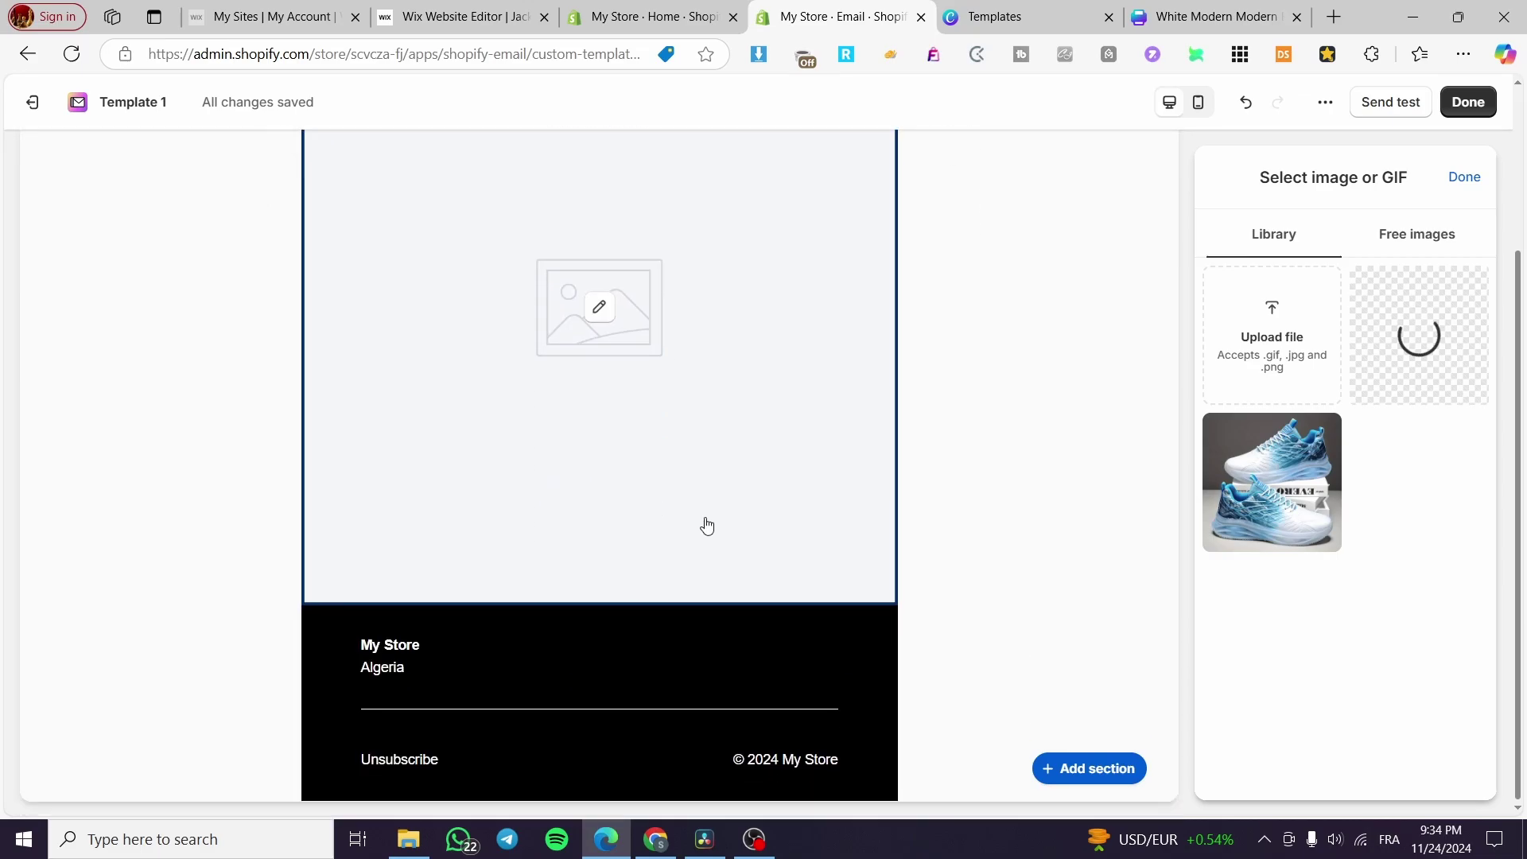
pyautogui.click(600, 604)
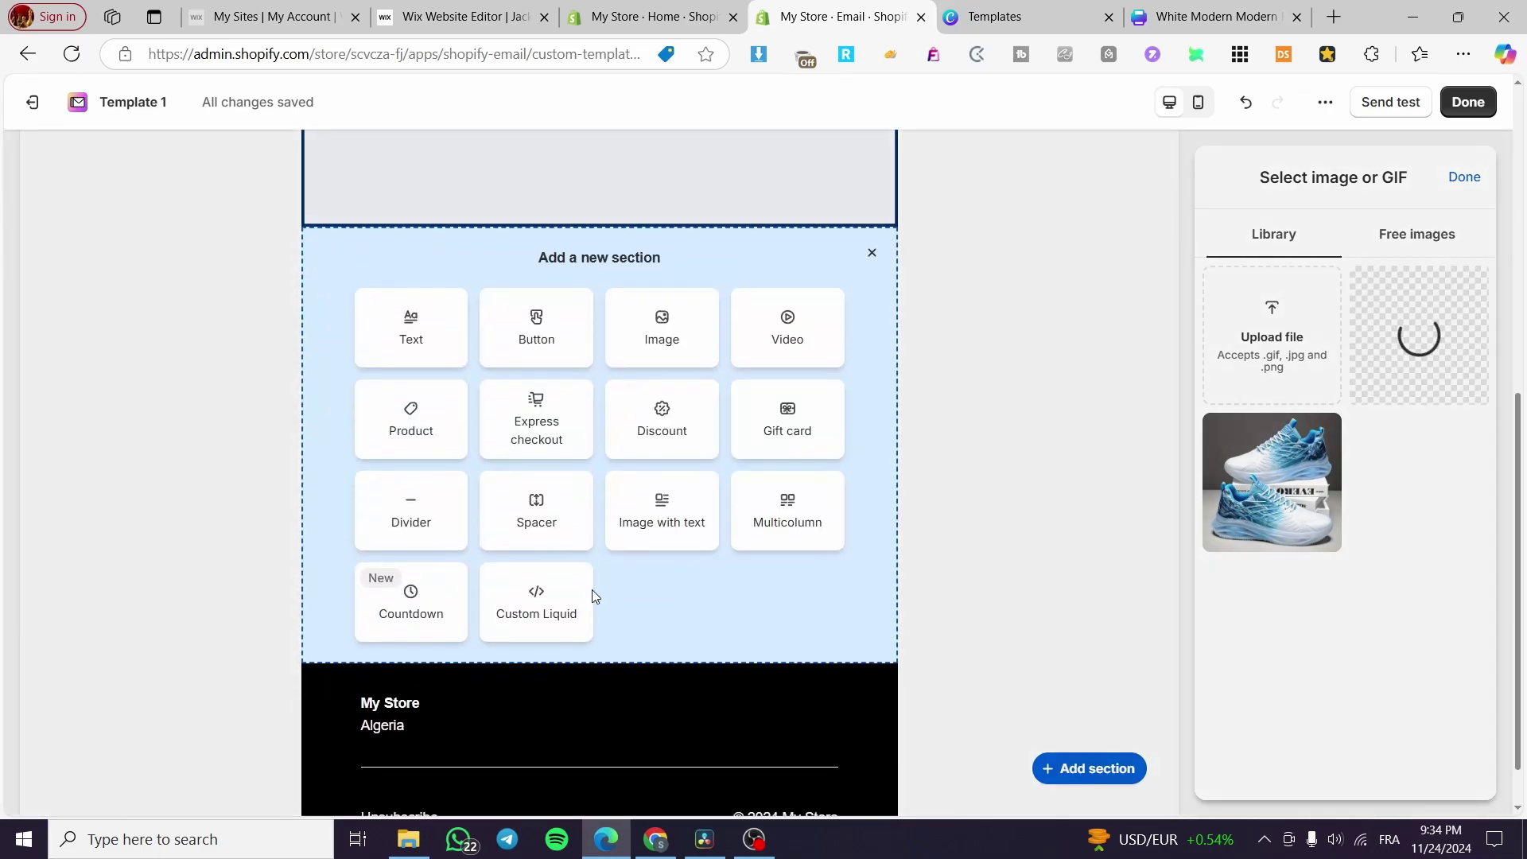
# Step: Add a button section linking to Products > All products
pyautogui.click(562, 339)
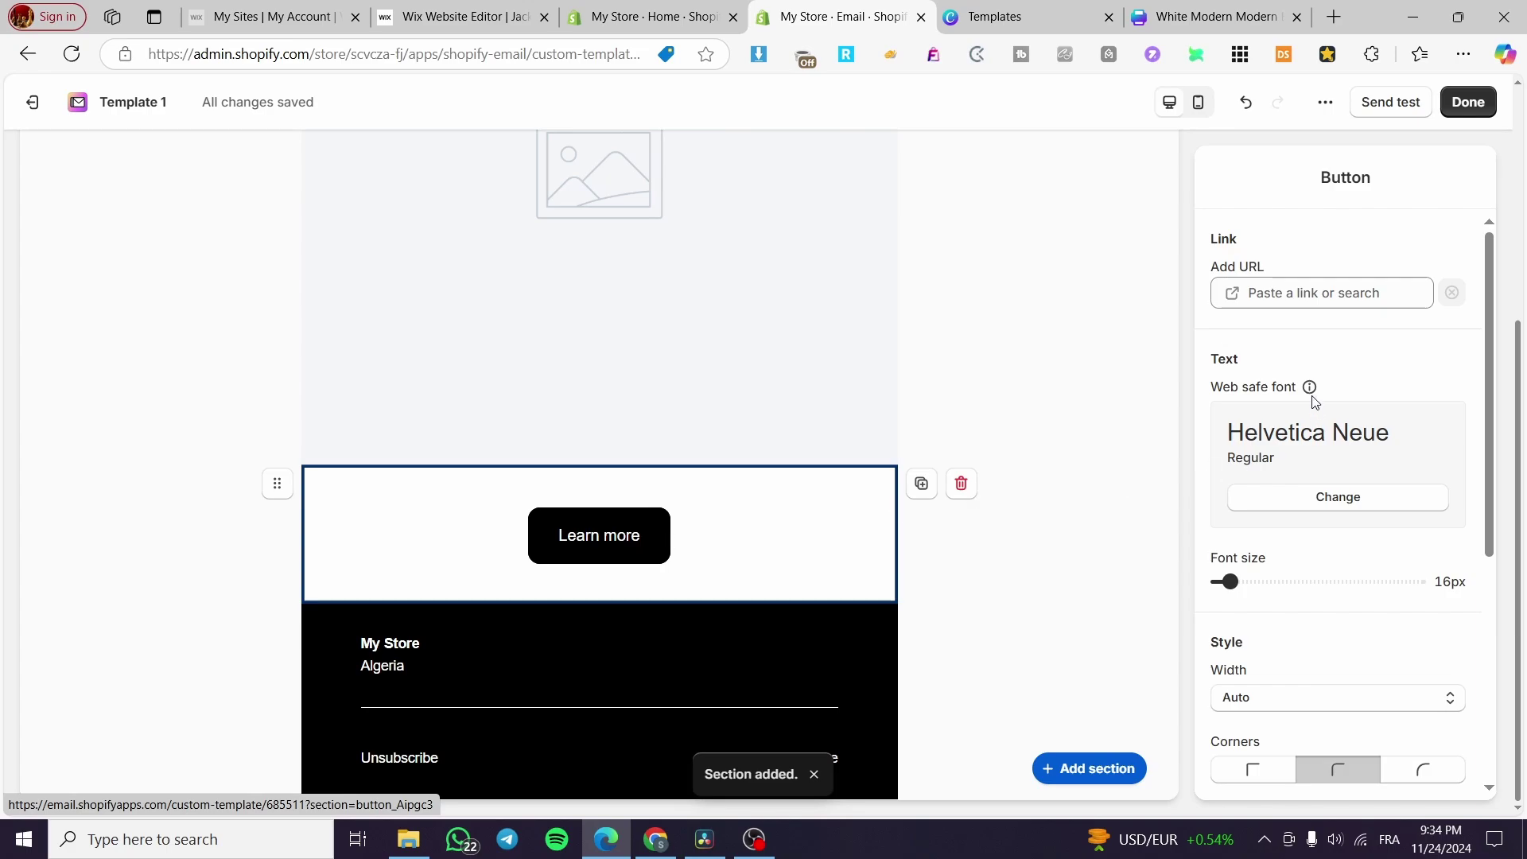
pyautogui.click(1326, 288)
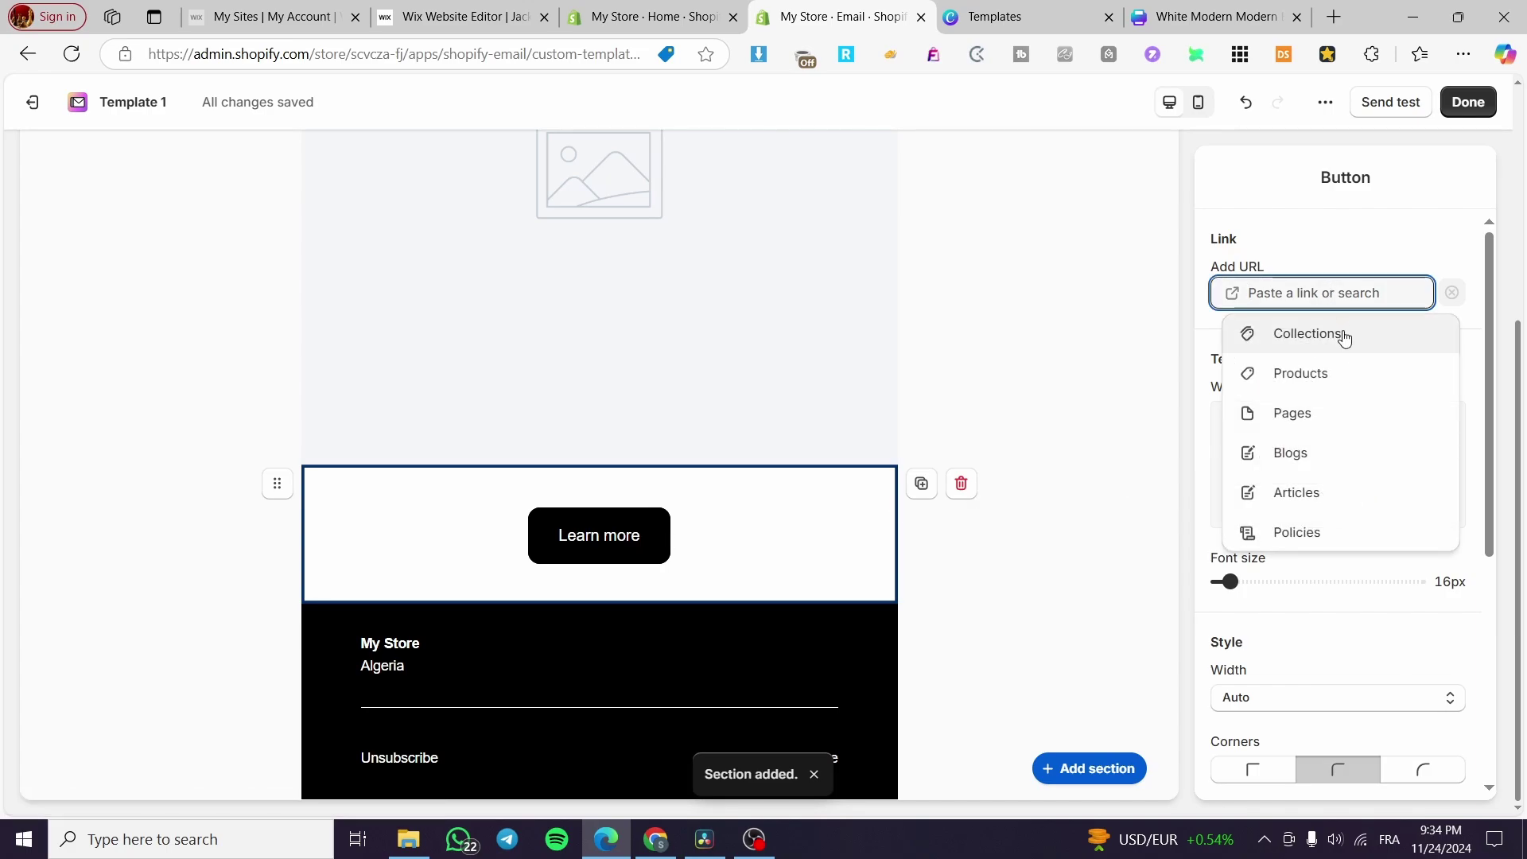
pyautogui.click(1345, 376)
pyautogui.click(1346, 375)
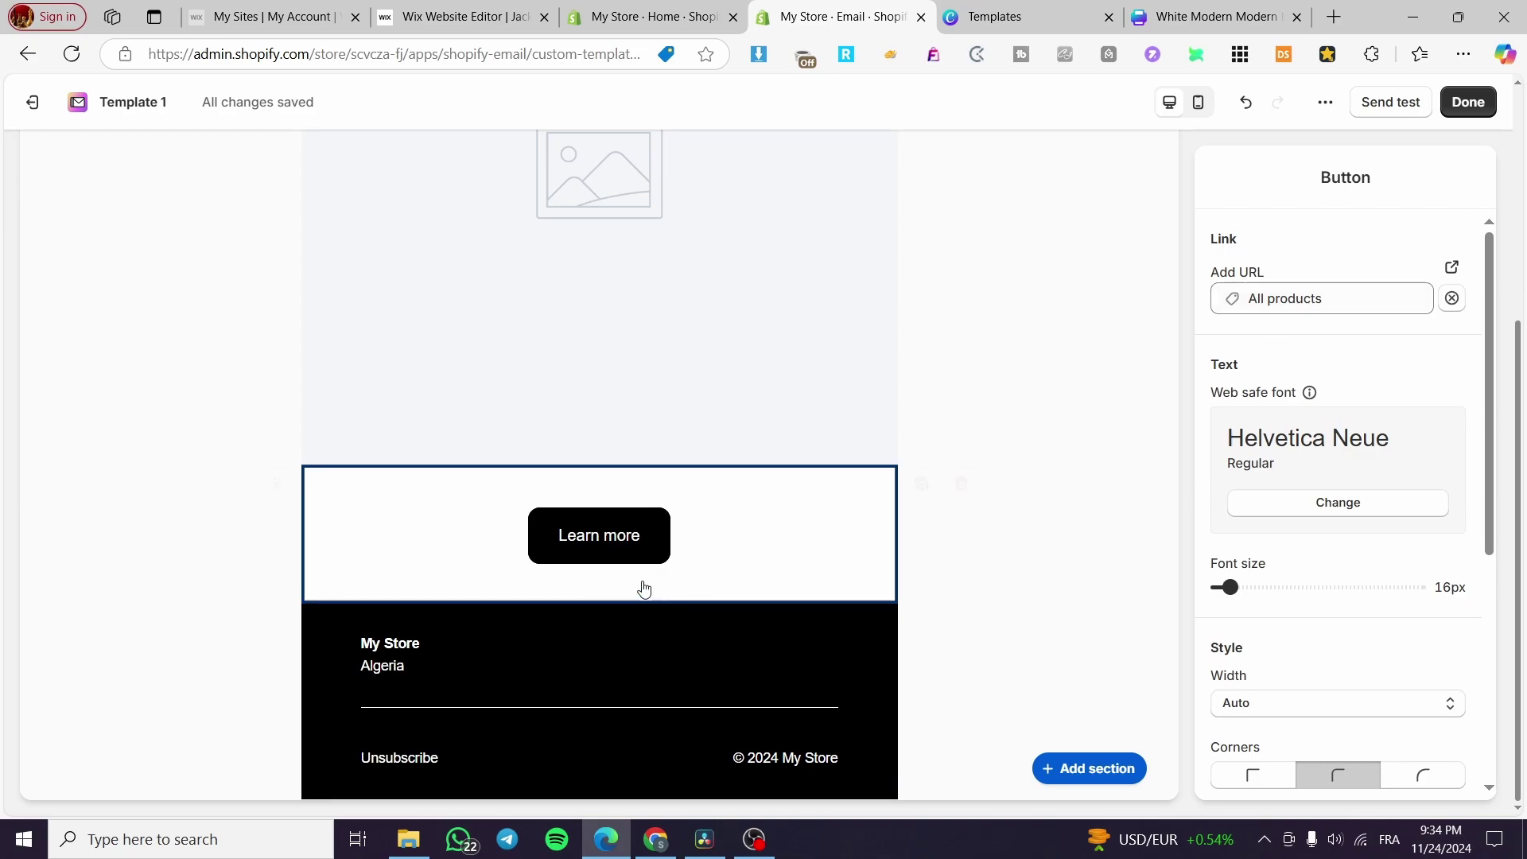
# Step: Relabel the button from 'Learn more' to 'Visit the Store'
pyautogui.moveTo(648, 533); pyautogui.dragTo(555, 539)
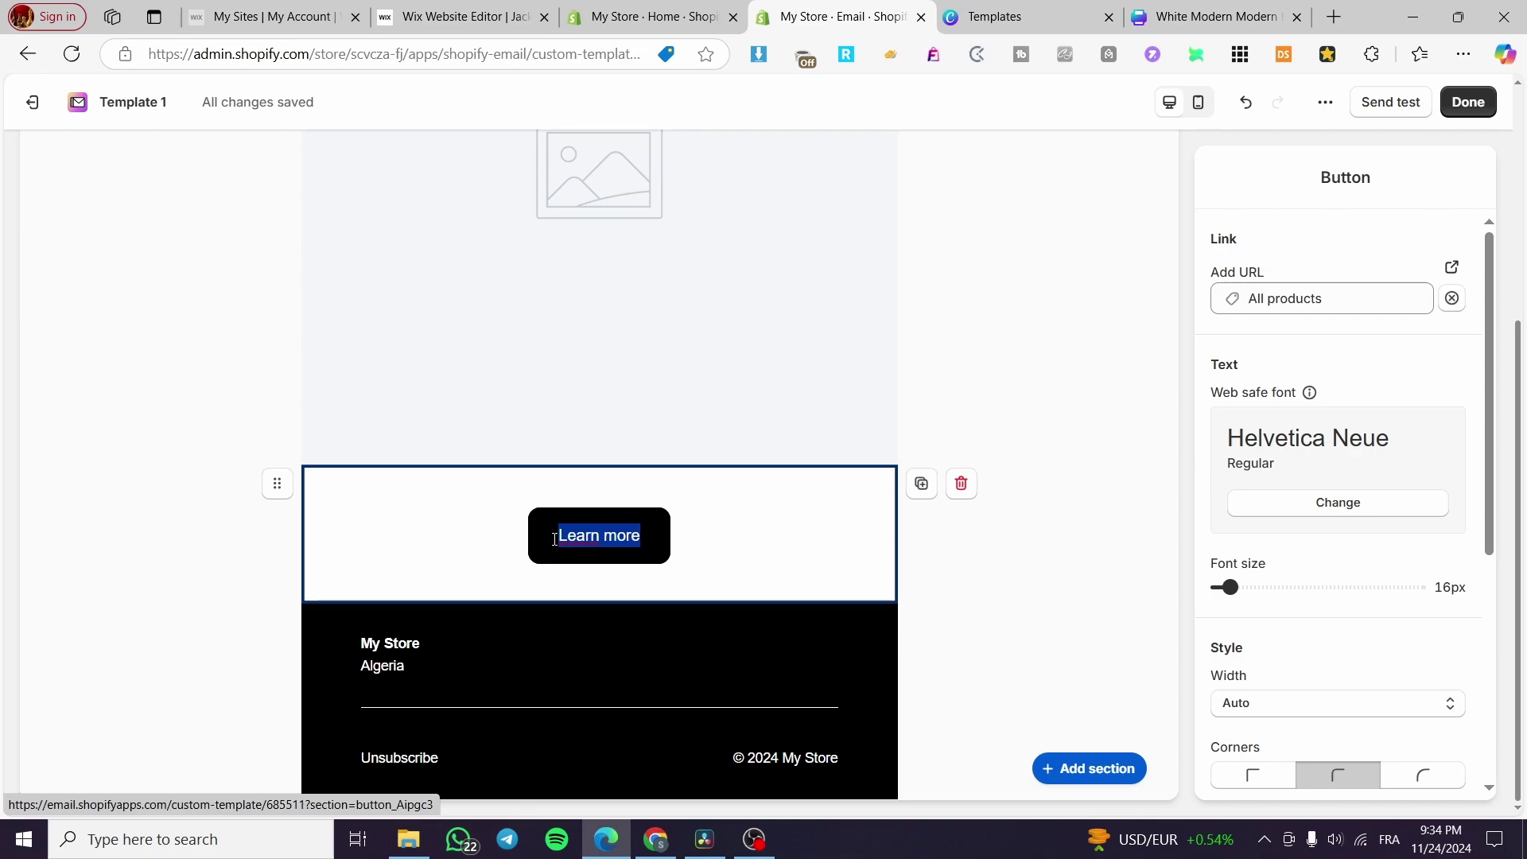
pyautogui.write('See t')
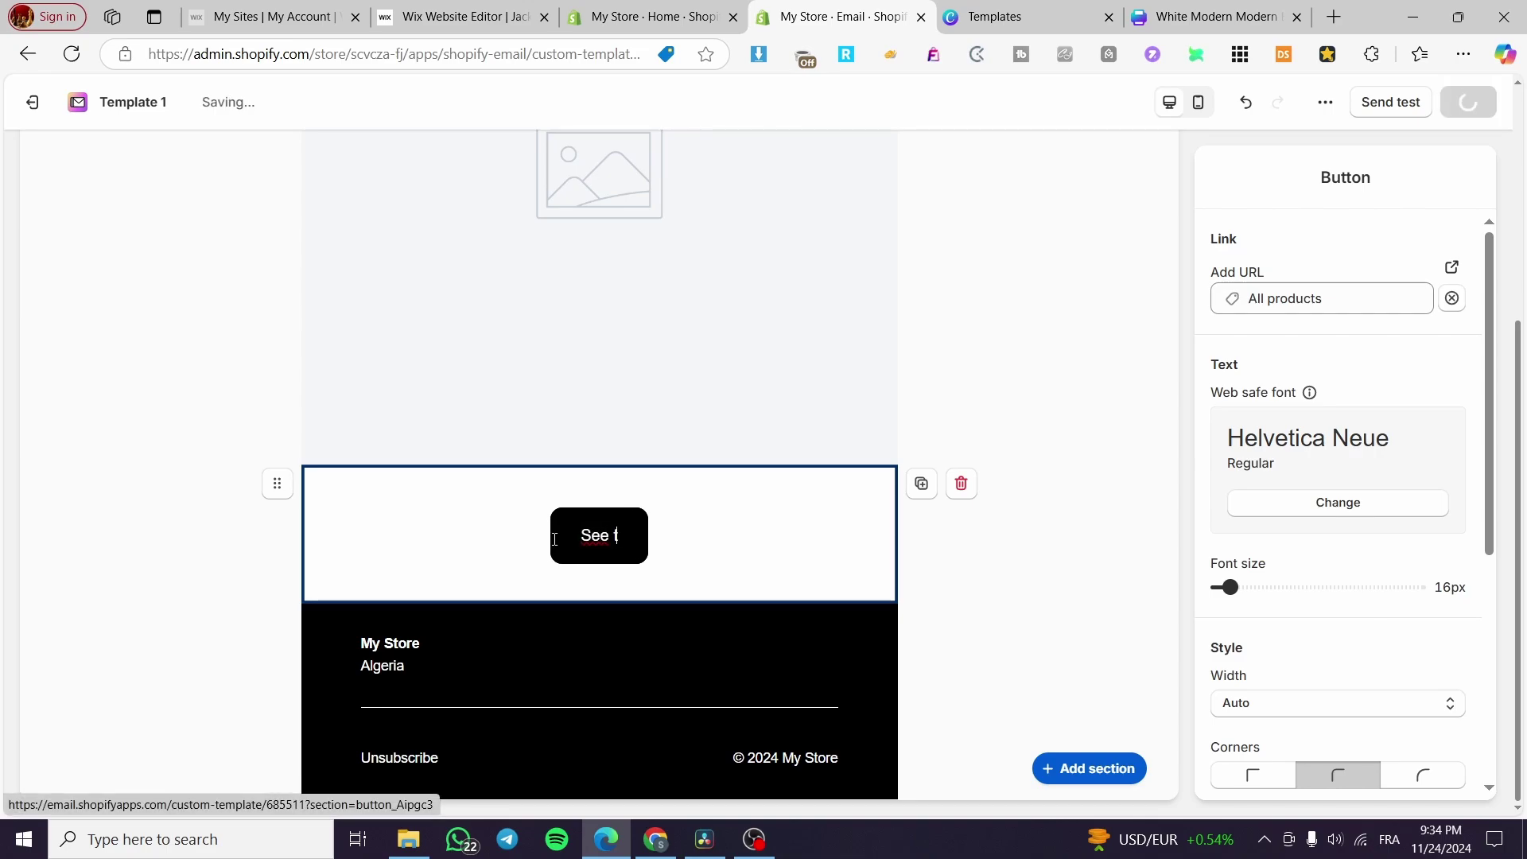
pyautogui.write('he Store')
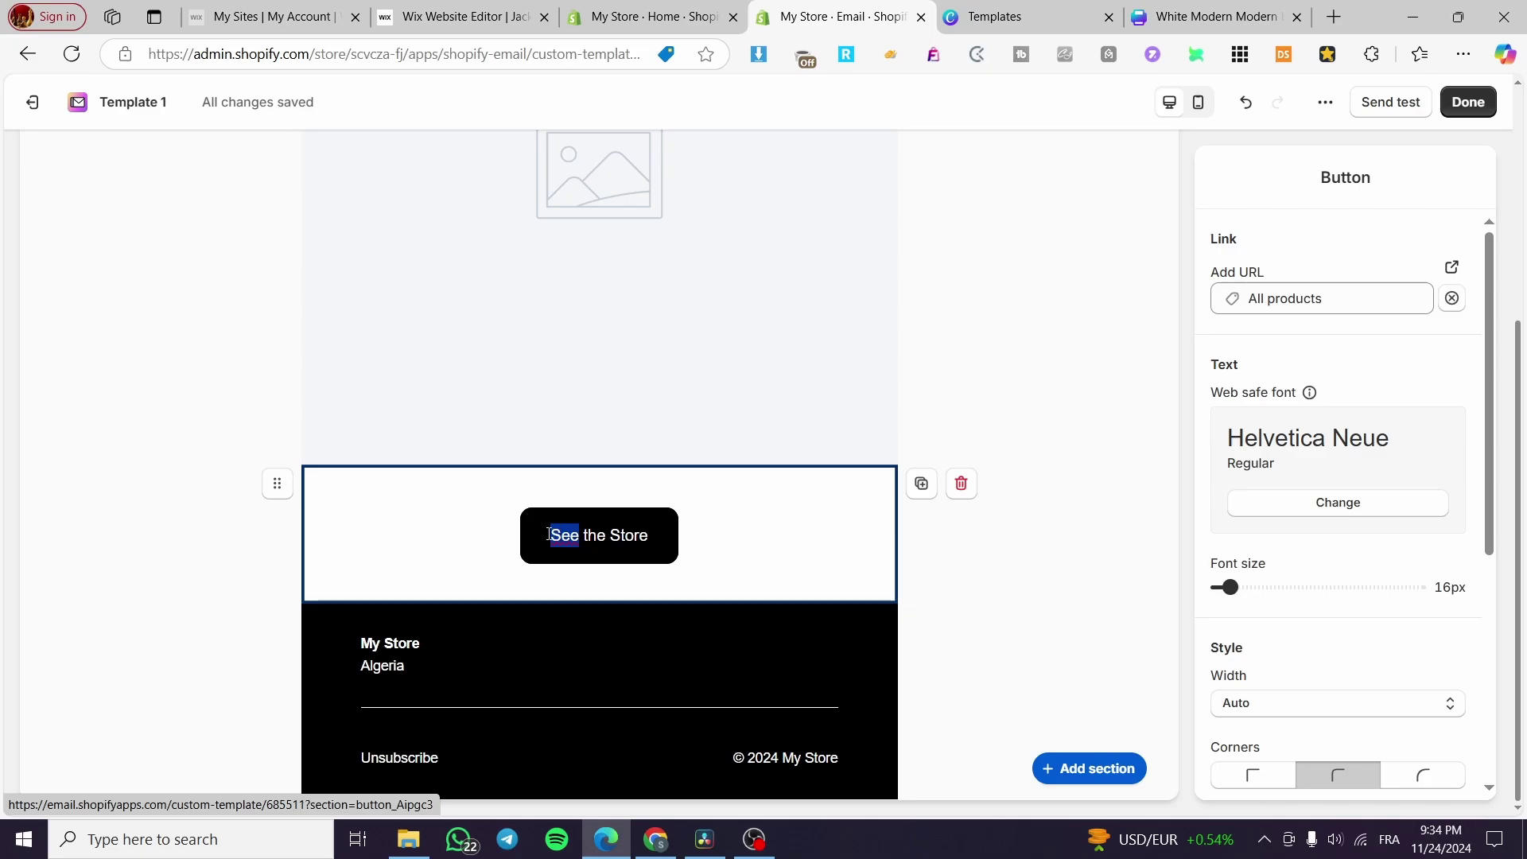
pyautogui.write('Visit')
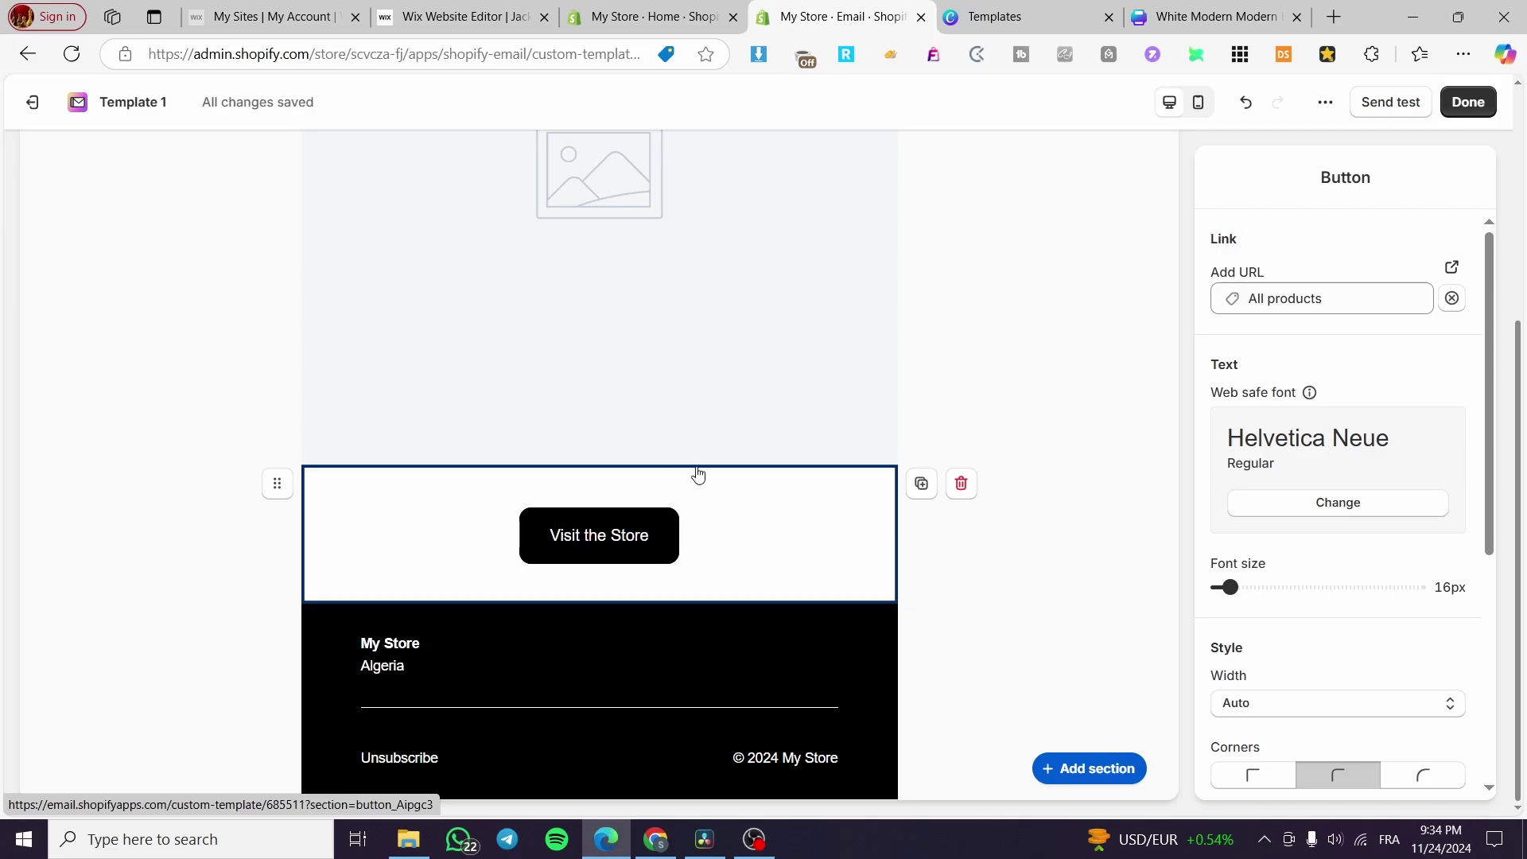
pyautogui.scroll(3, 698, 475)
pyautogui.click(715, 369)
# Step: Upload the White Modern Business Company Newsletter PNG into the image section from the library
pyautogui.click(1395, 306)
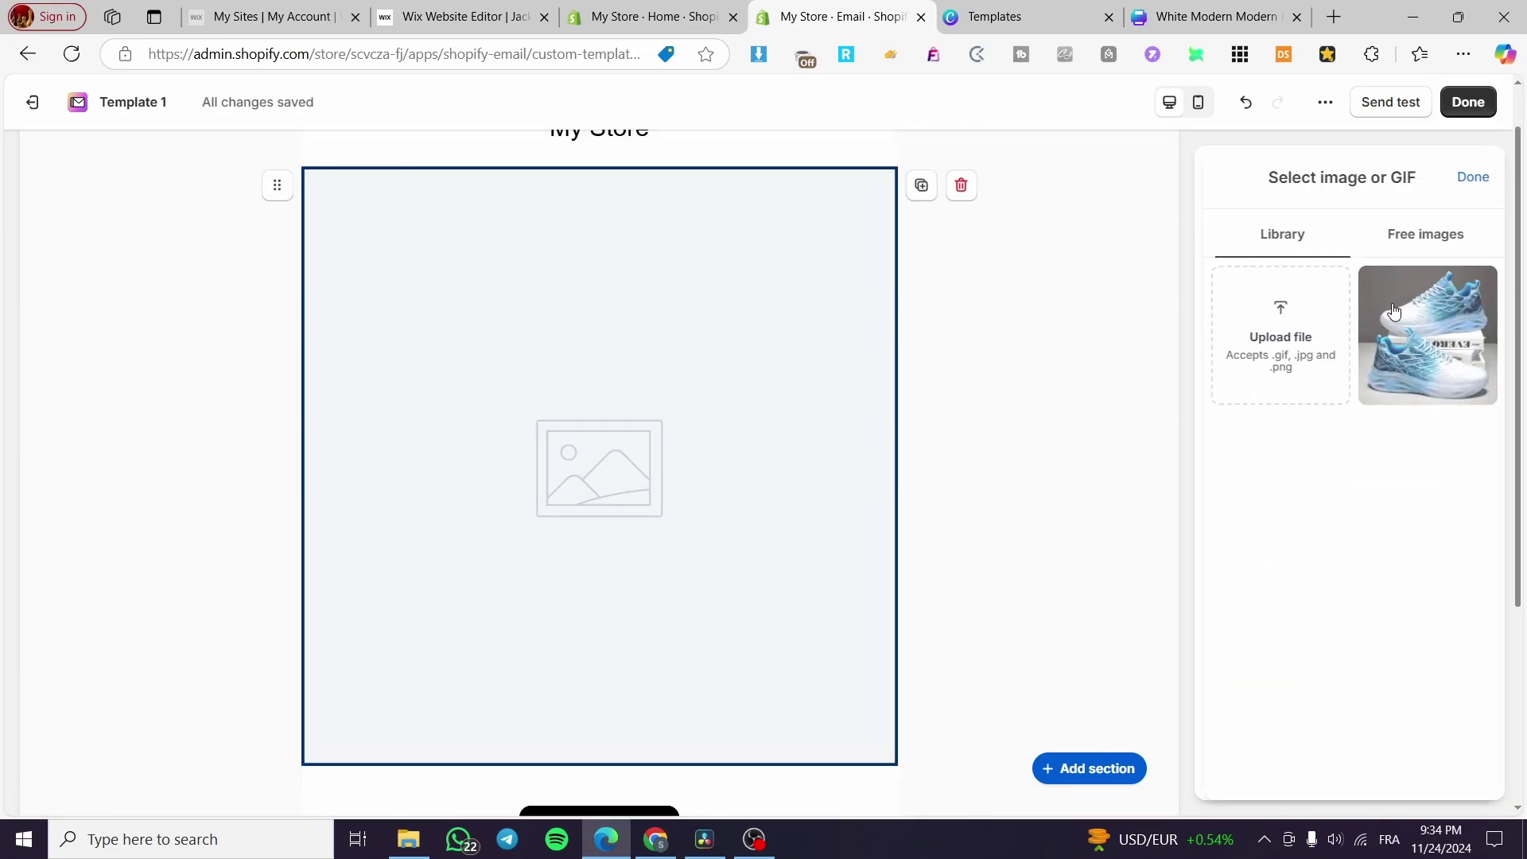
pyautogui.click(1270, 350)
pyautogui.doubleClick(899, 240)
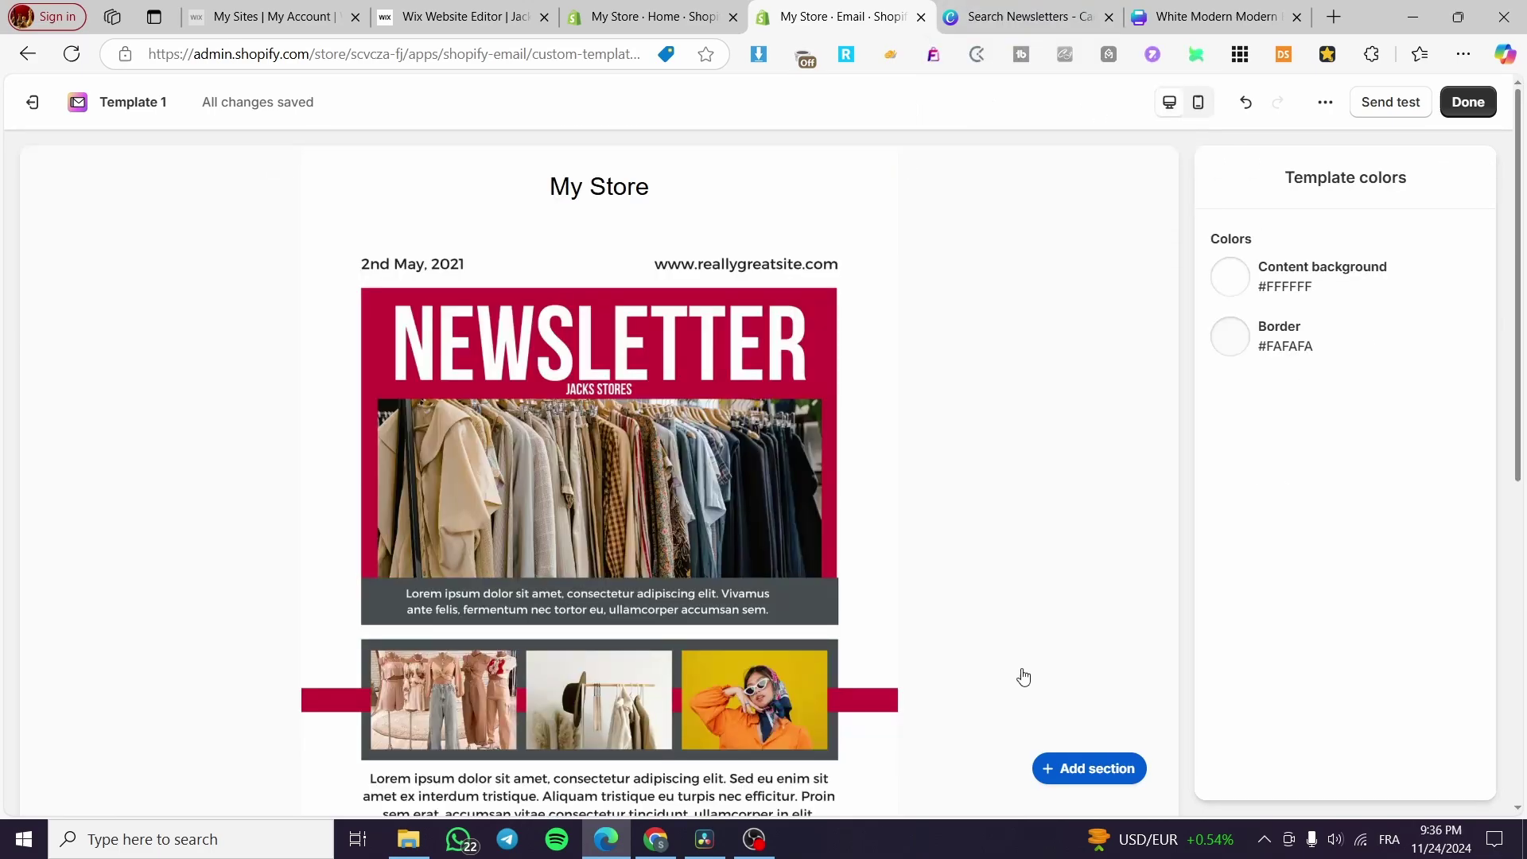
# Step: Insert a Discount section above the Visit the Store button, removing a stray Gift card section
pyautogui.scroll(-4, 729, 677)
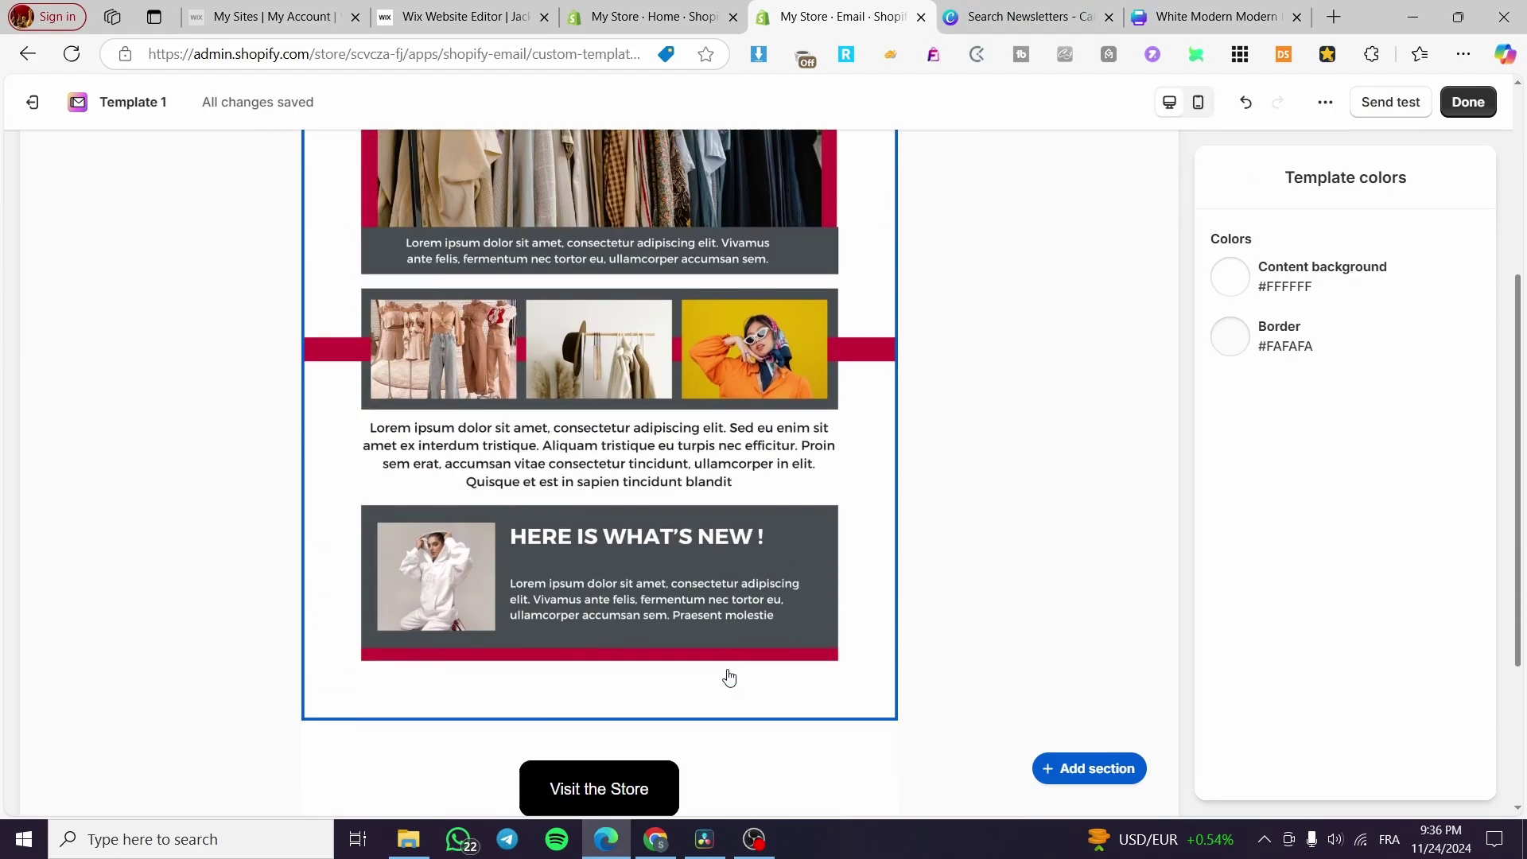
pyautogui.scroll(-2, 729, 677)
pyautogui.scroll(4, 525, 522)
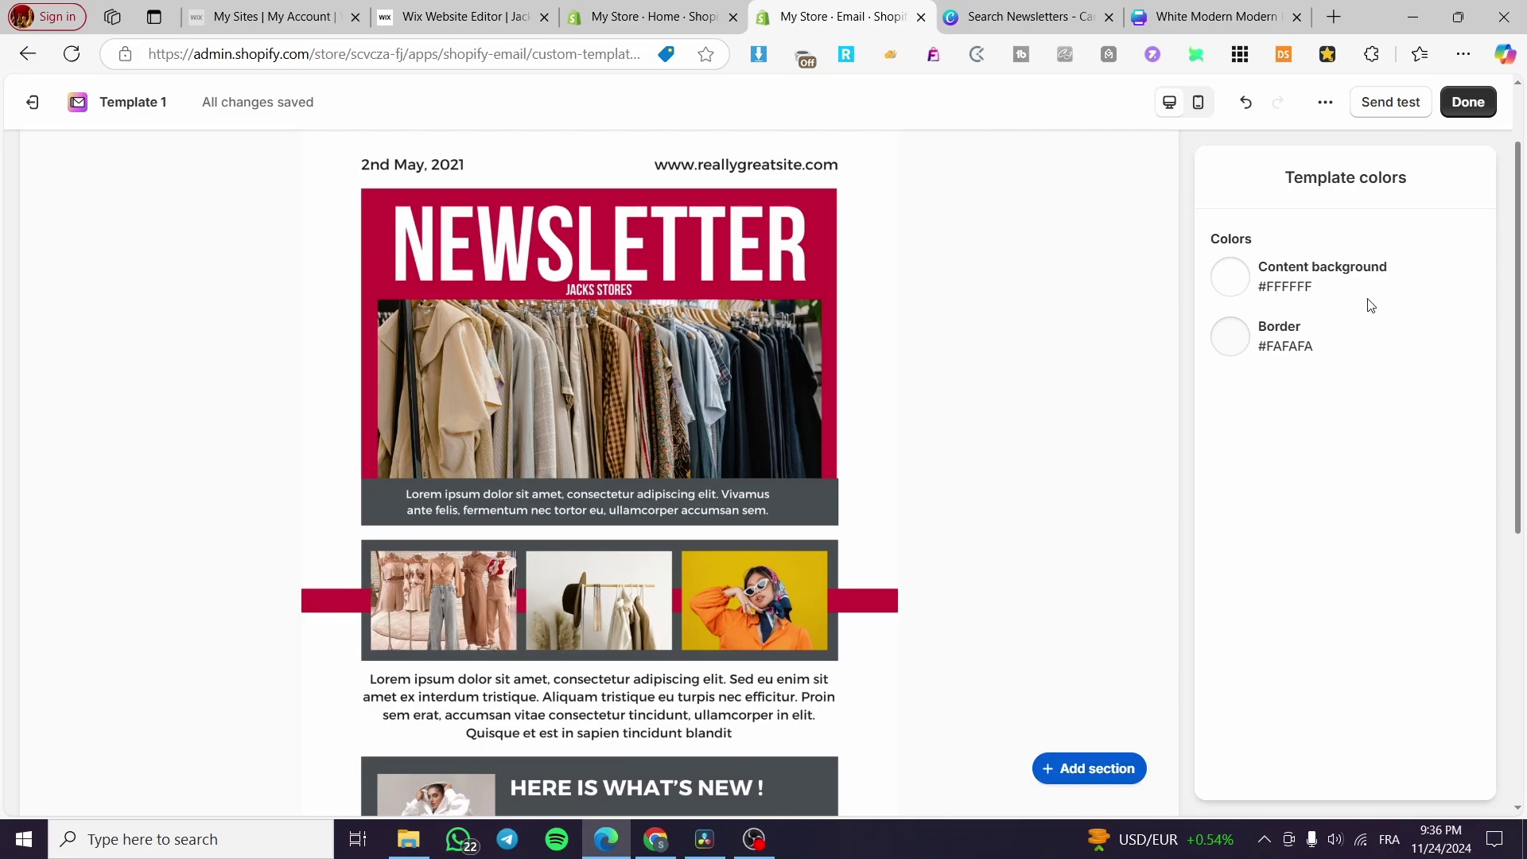
pyautogui.click(1088, 768)
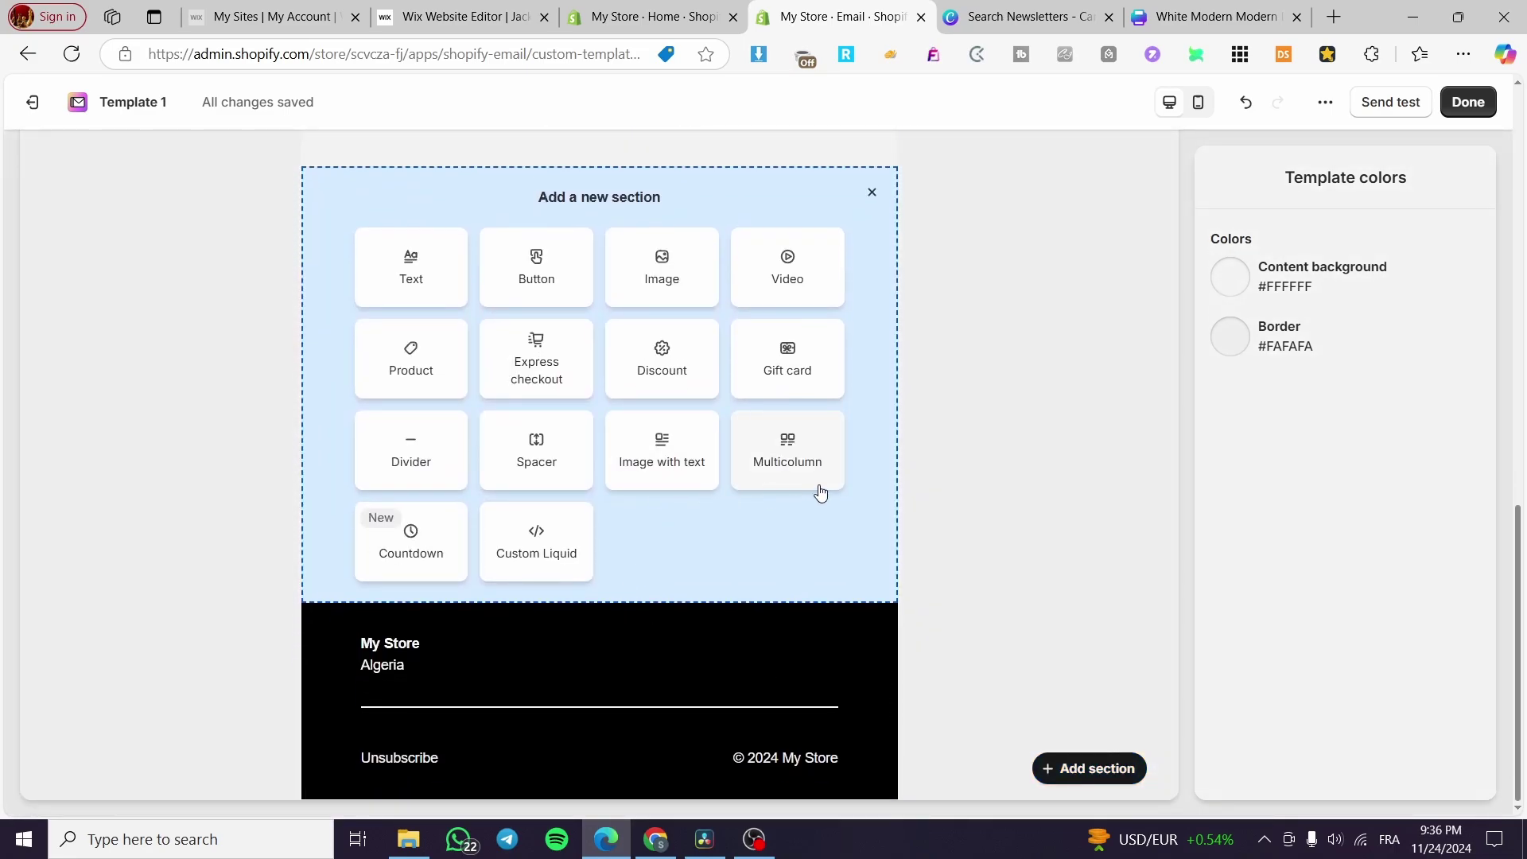
pyautogui.click(790, 394)
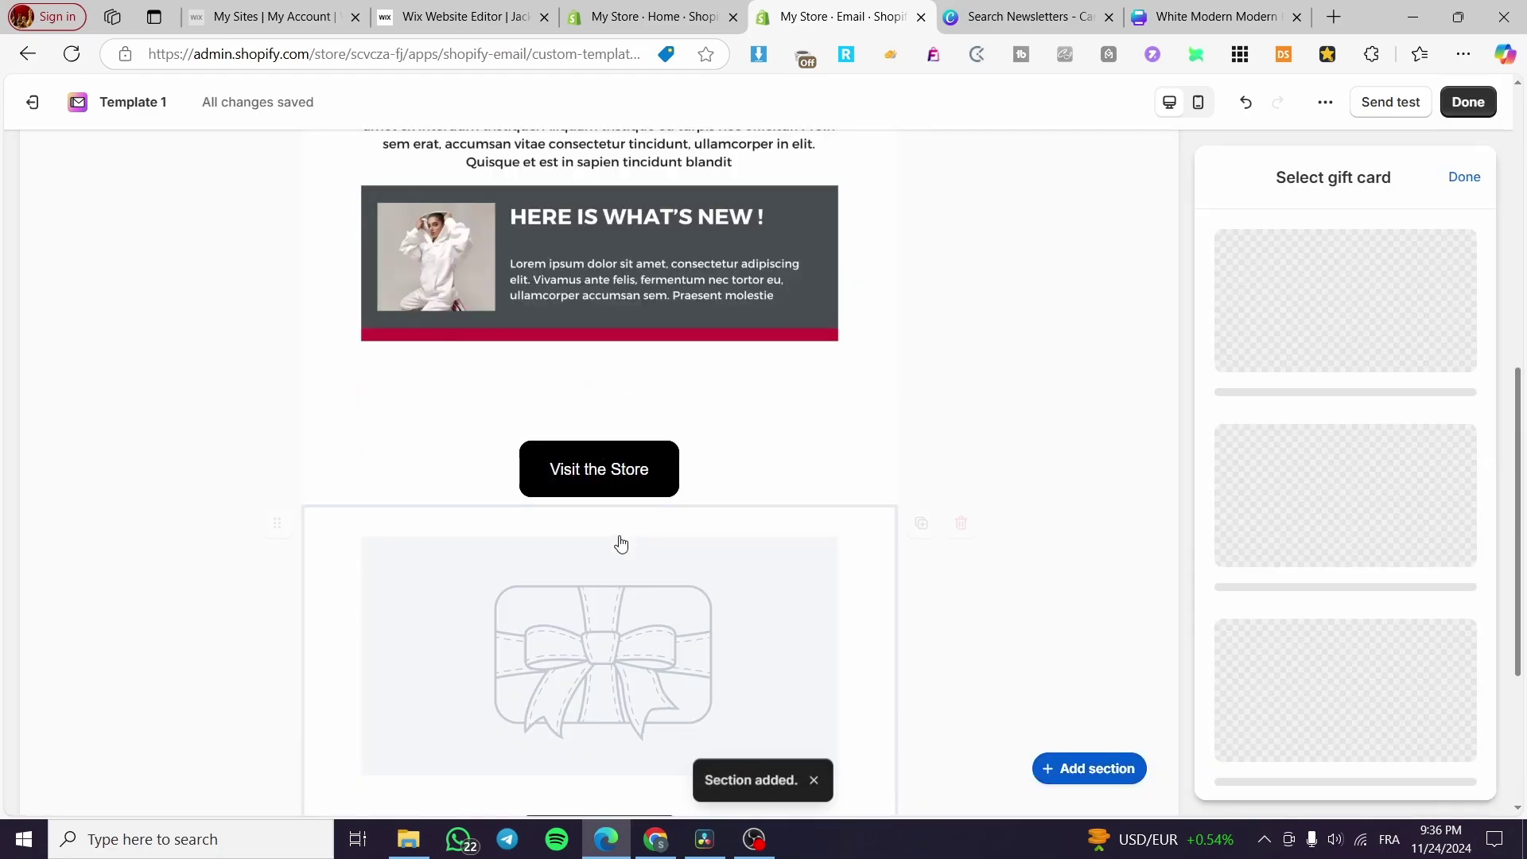
pyautogui.click(961, 524)
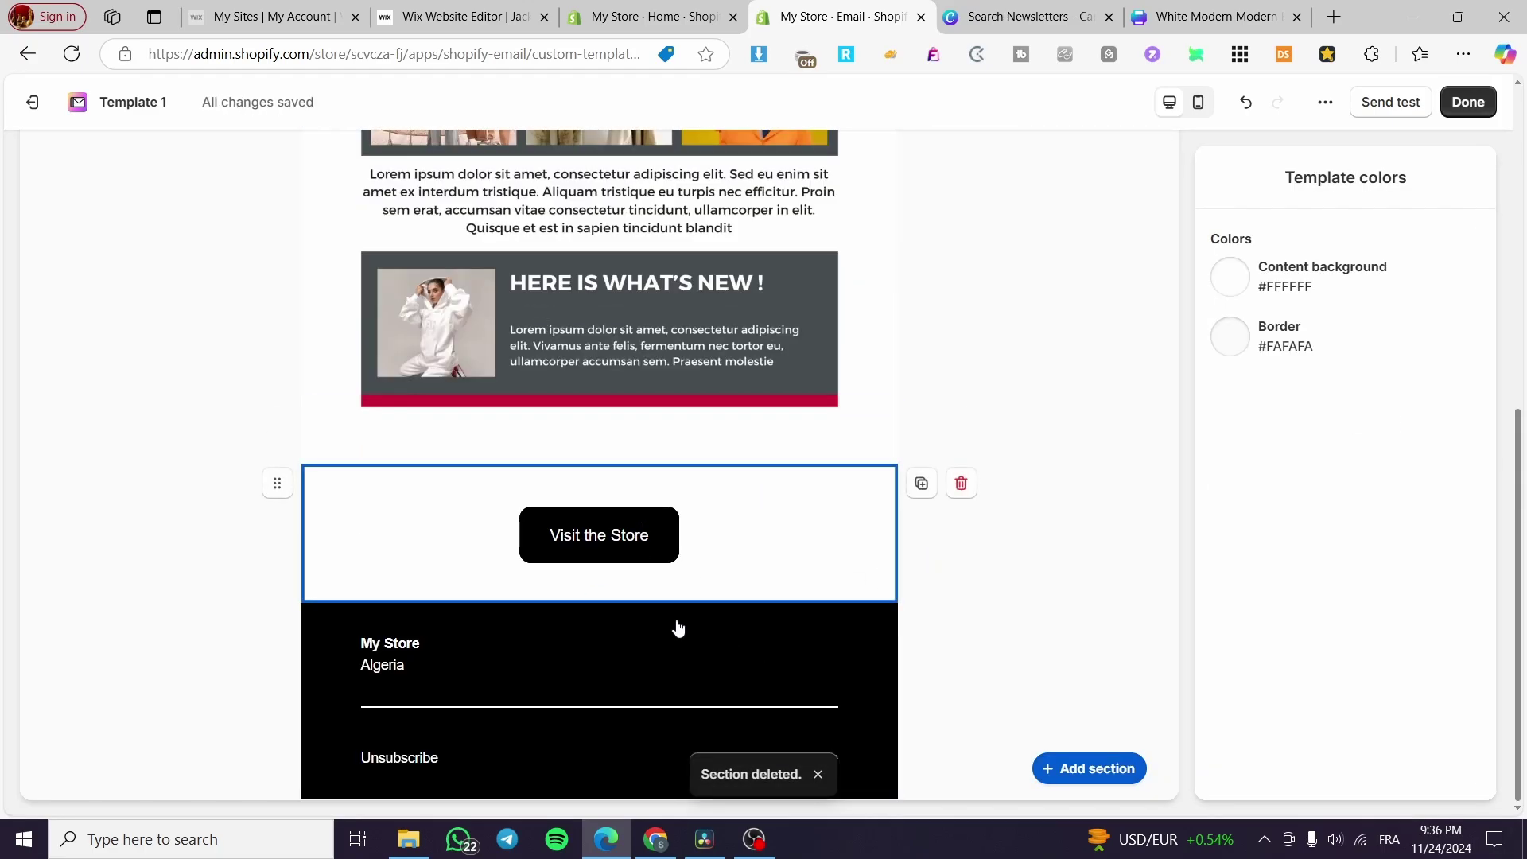
pyautogui.click(596, 467)
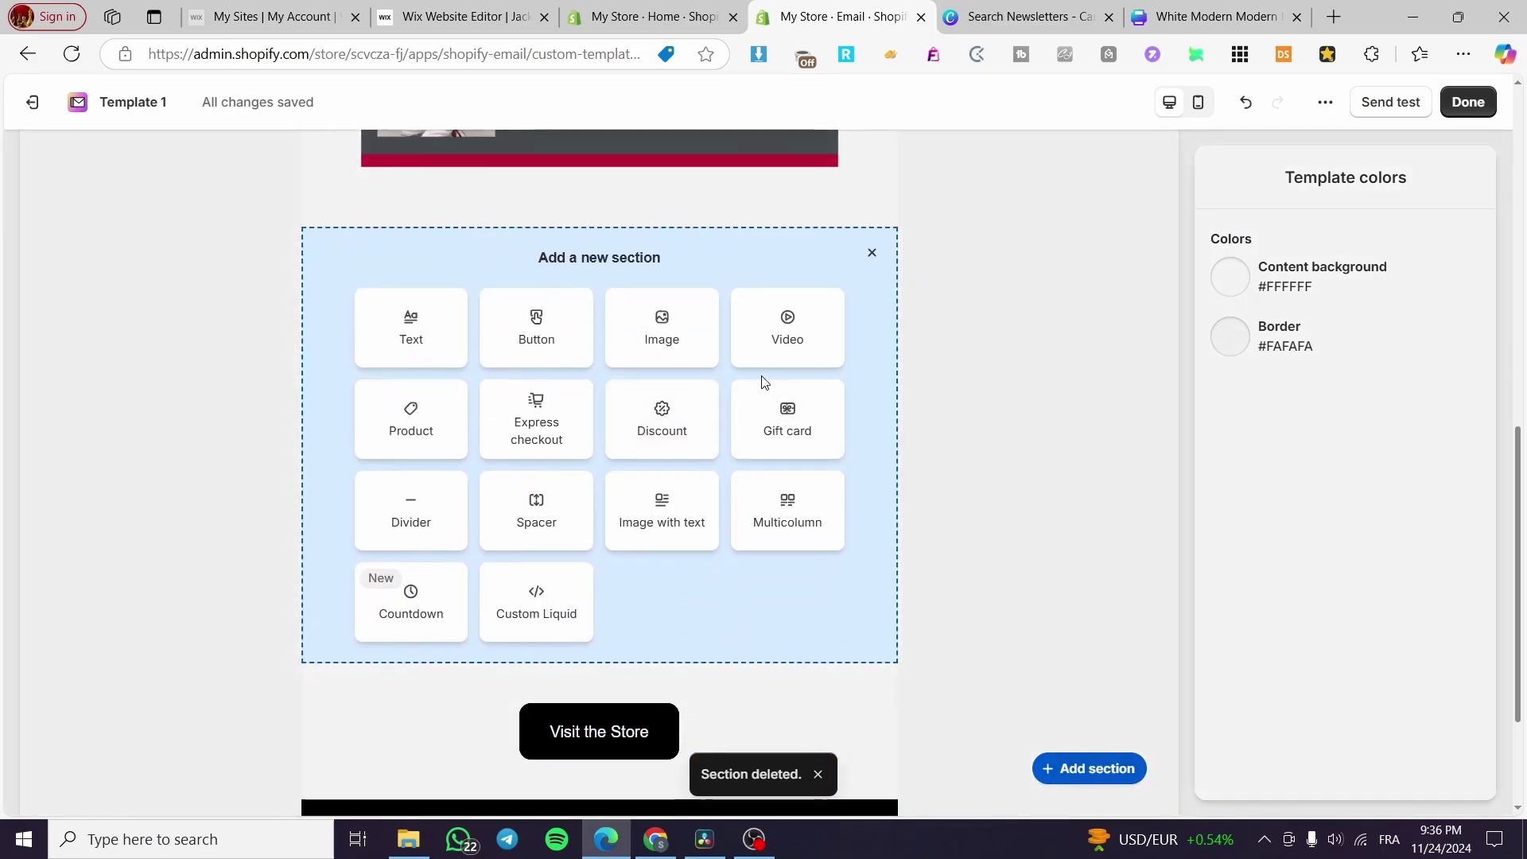
pyautogui.click(691, 427)
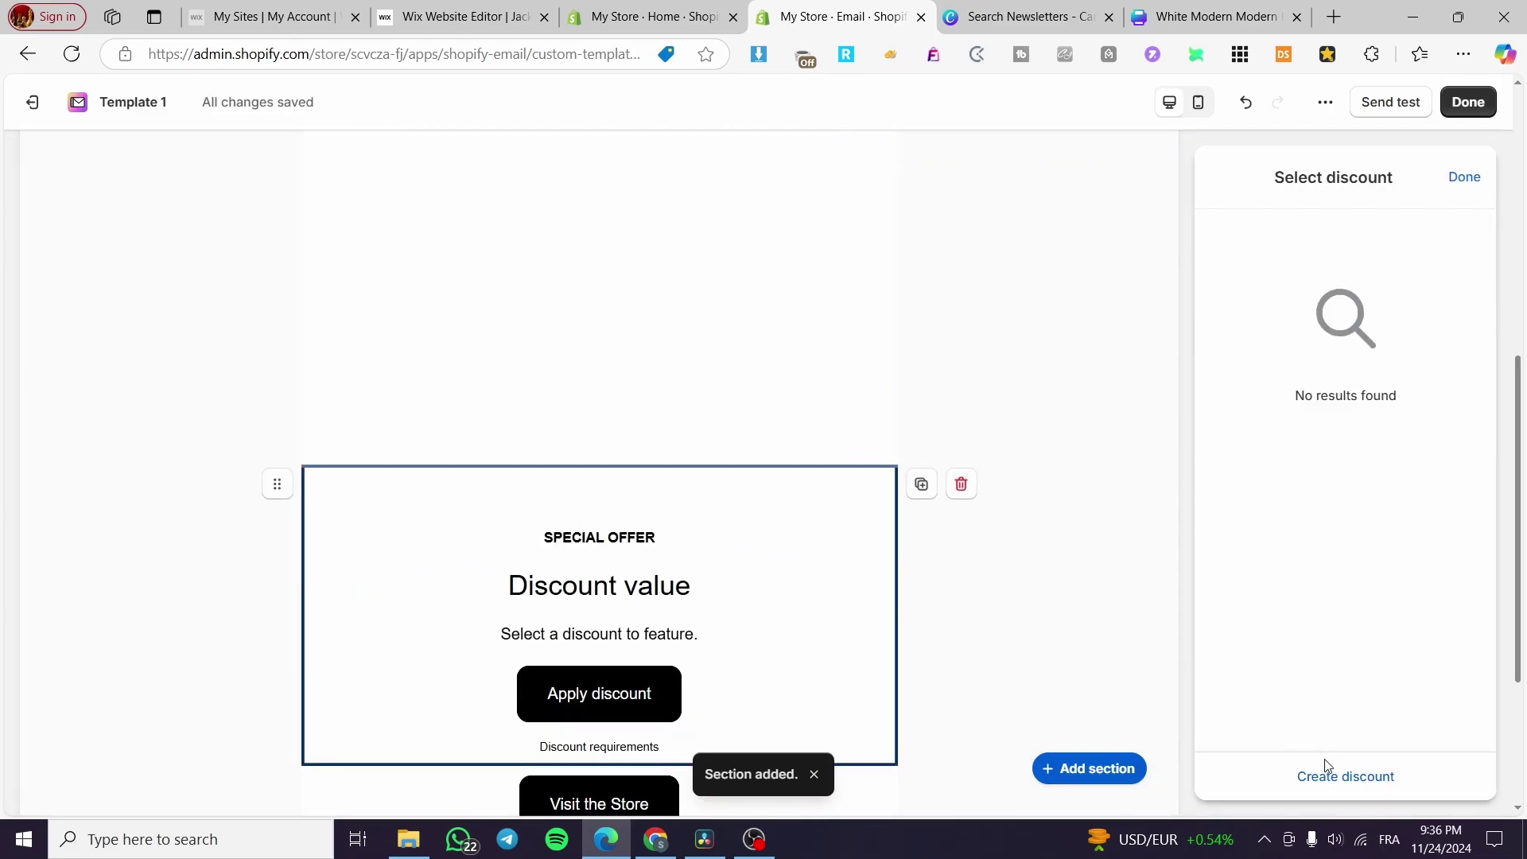
# Step: Start an automatic discount titled 'Welcome Discount' with 15% off
pyautogui.click(1355, 781)
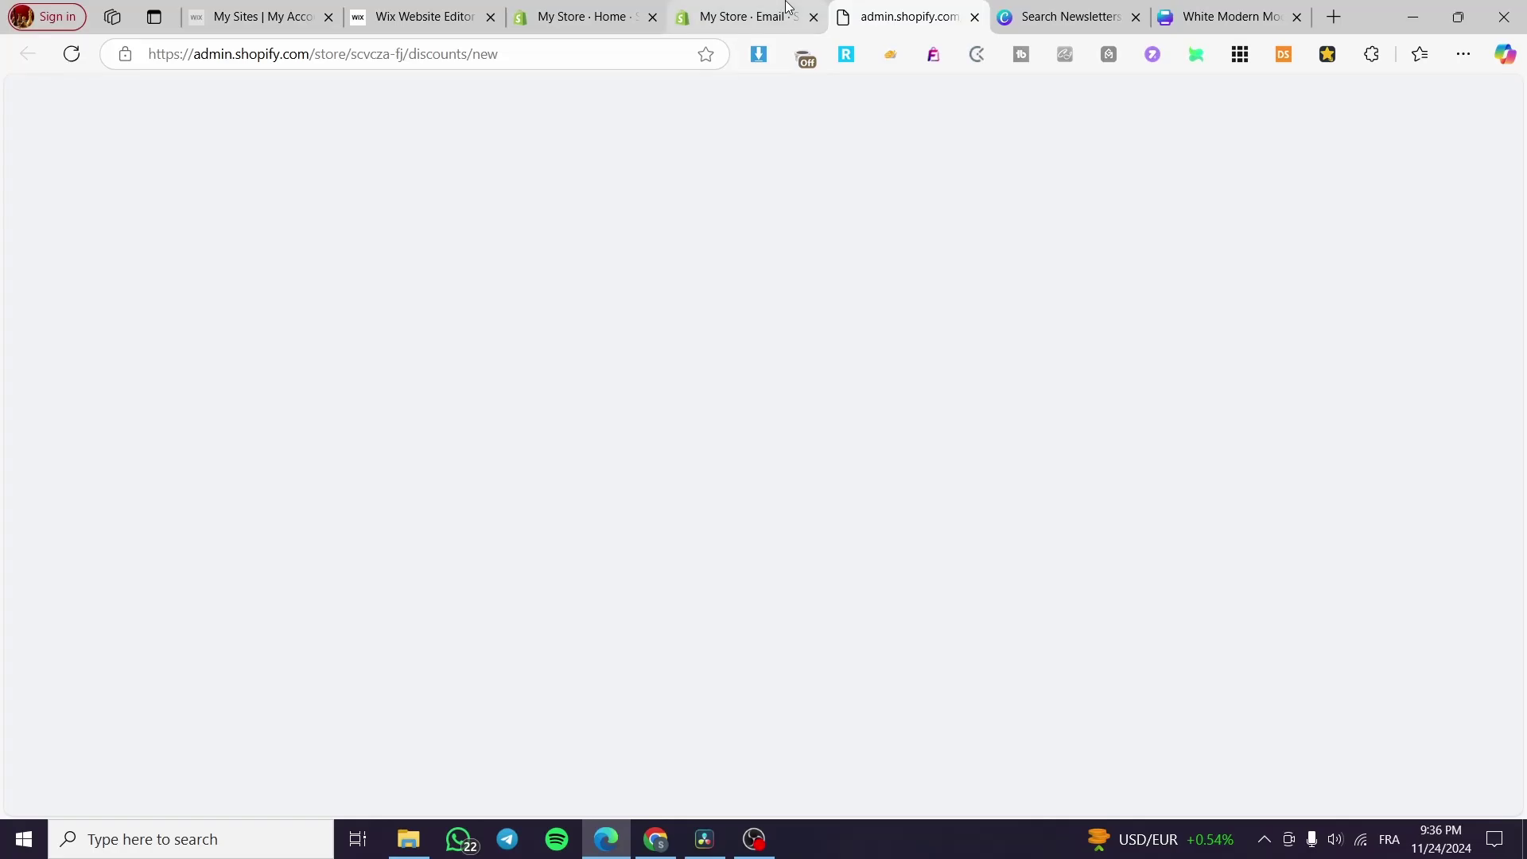
pyautogui.click(743, 16)
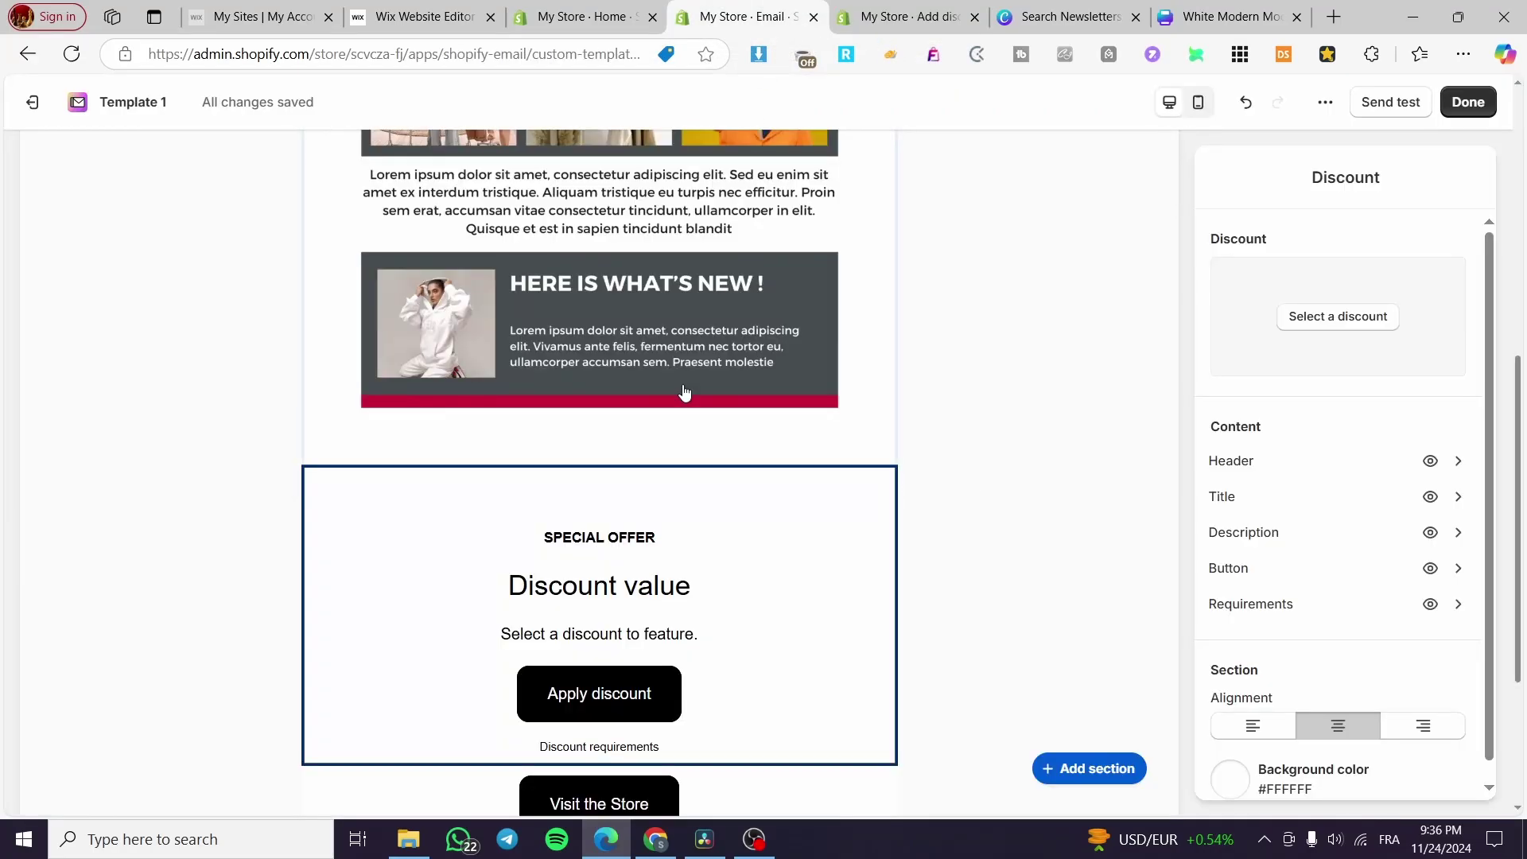
pyautogui.click(900, 8)
pyautogui.click(612, 314)
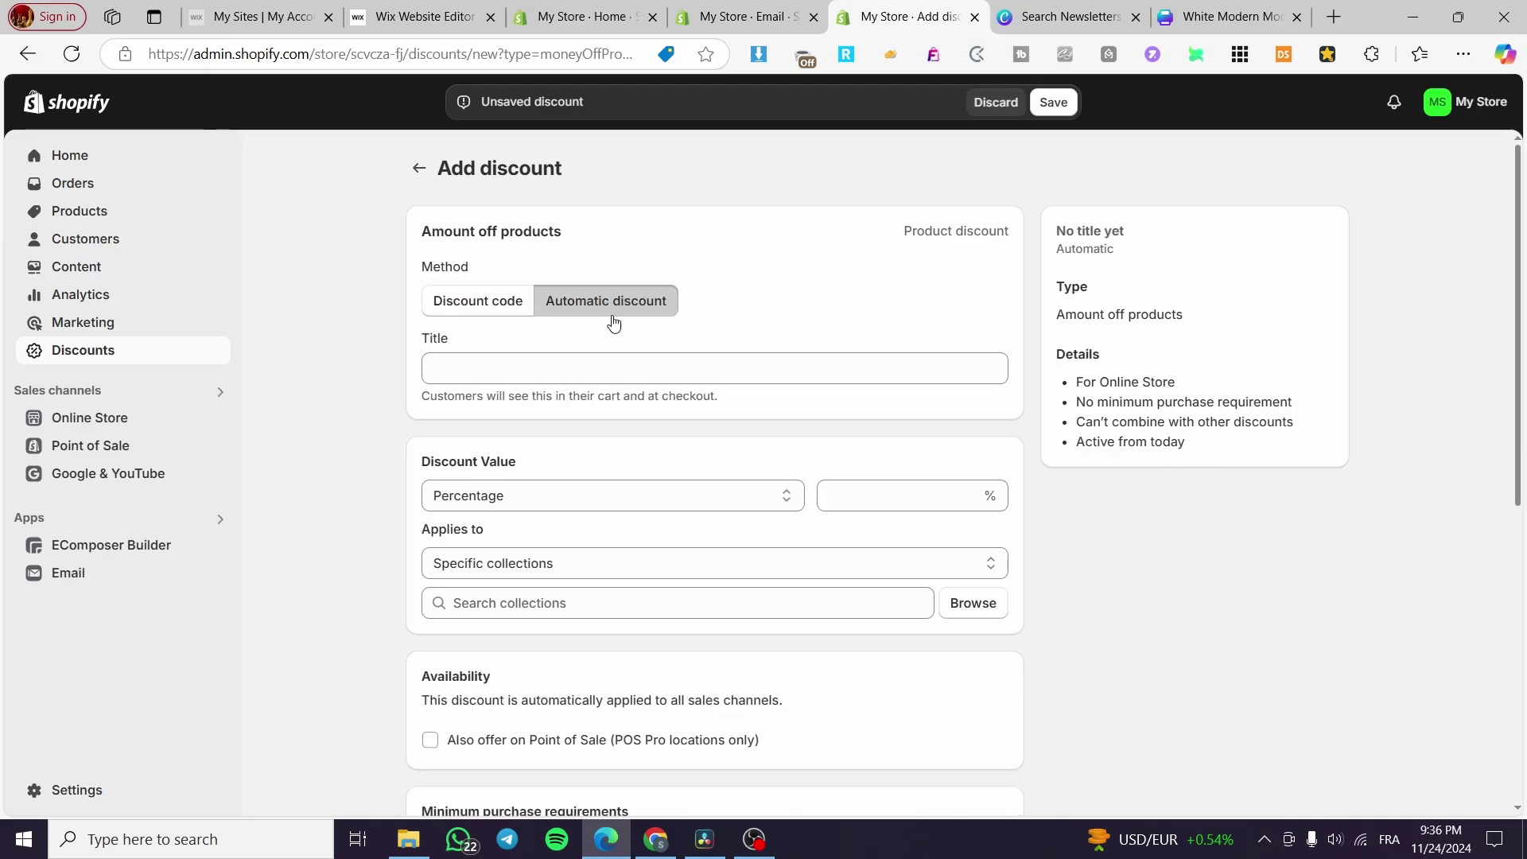
pyautogui.click(550, 370)
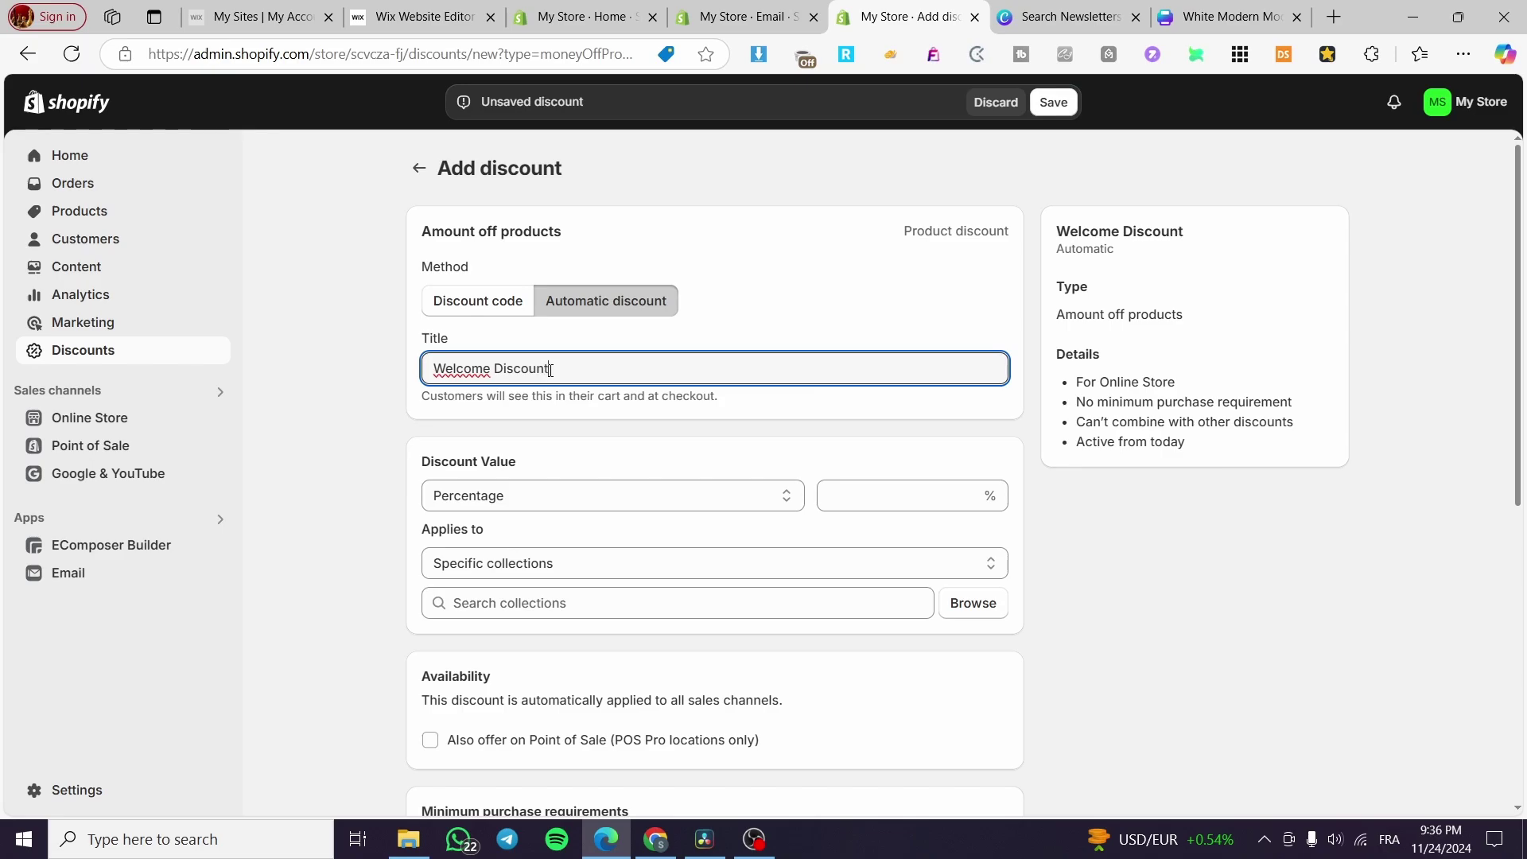
pyautogui.click(850, 497)
pyautogui.write('15')
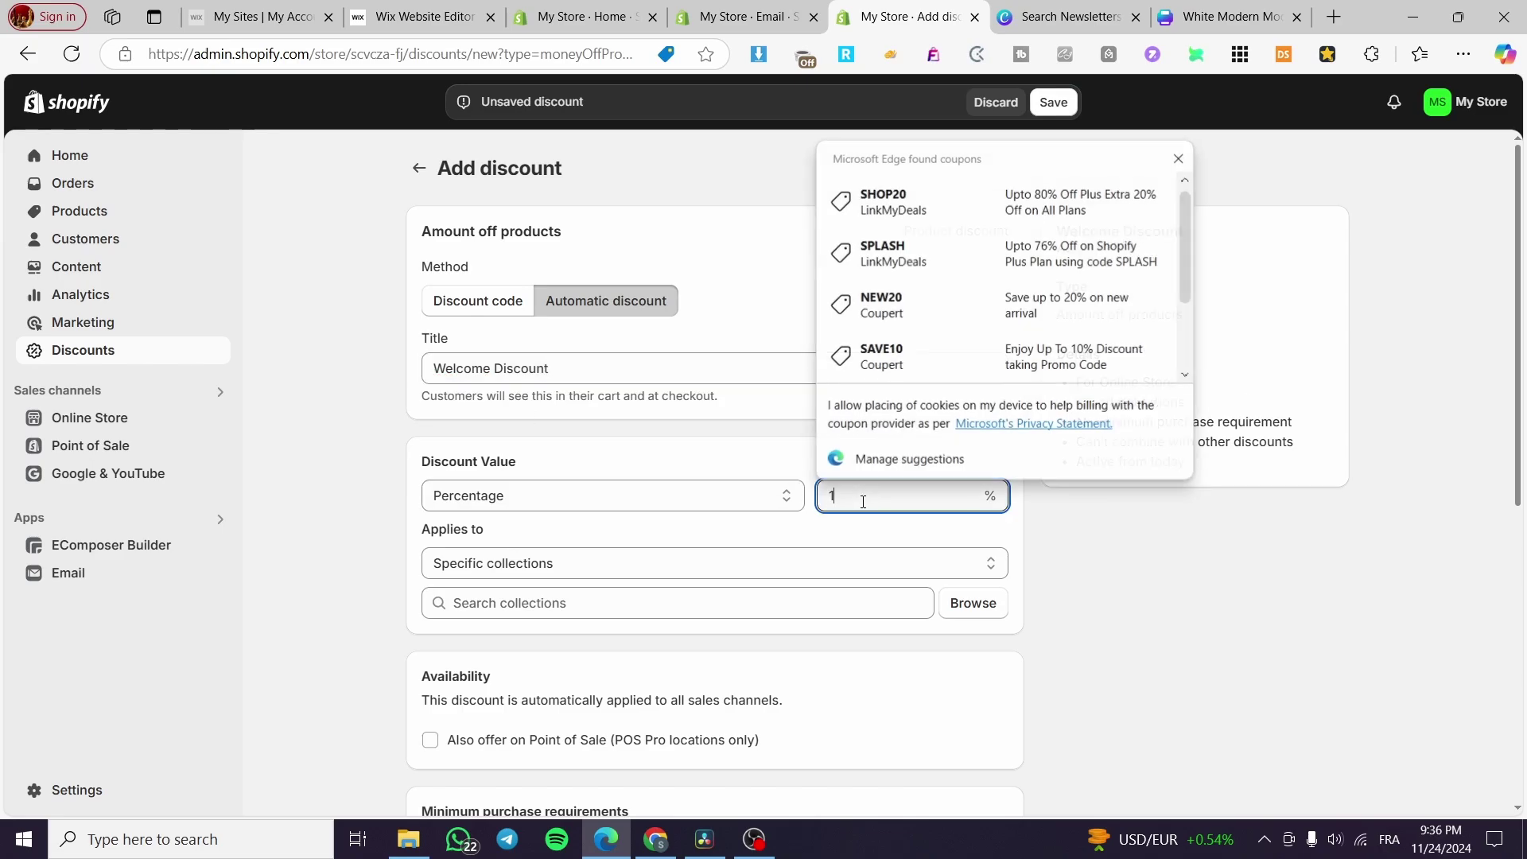
# Step: Apply the discount to the Home page collection and save it
pyautogui.click(490, 565)
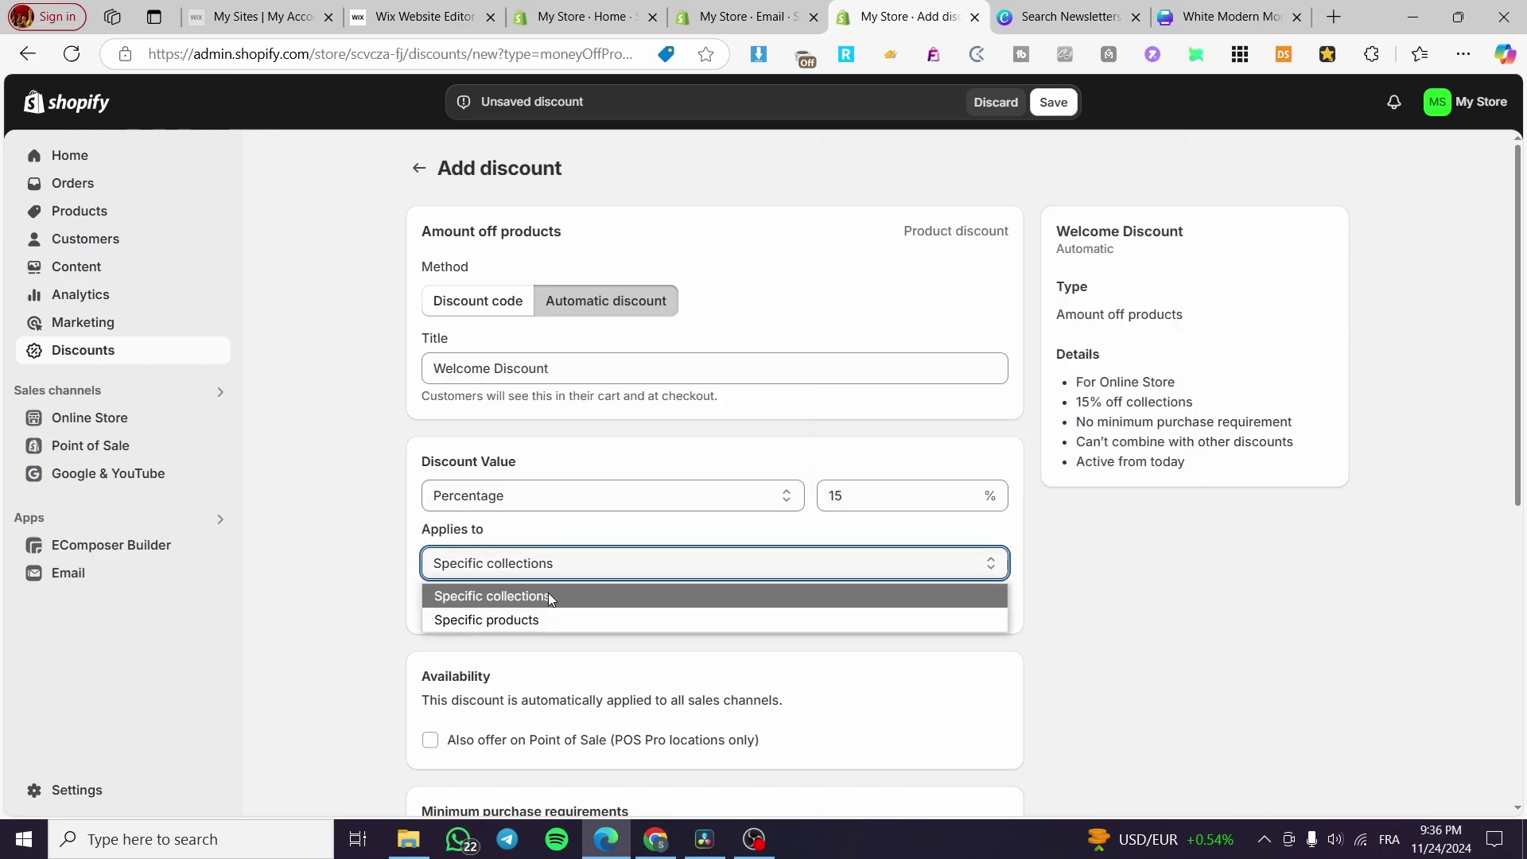
pyautogui.click(549, 593)
pyautogui.click(928, 611)
pyautogui.click(795, 366)
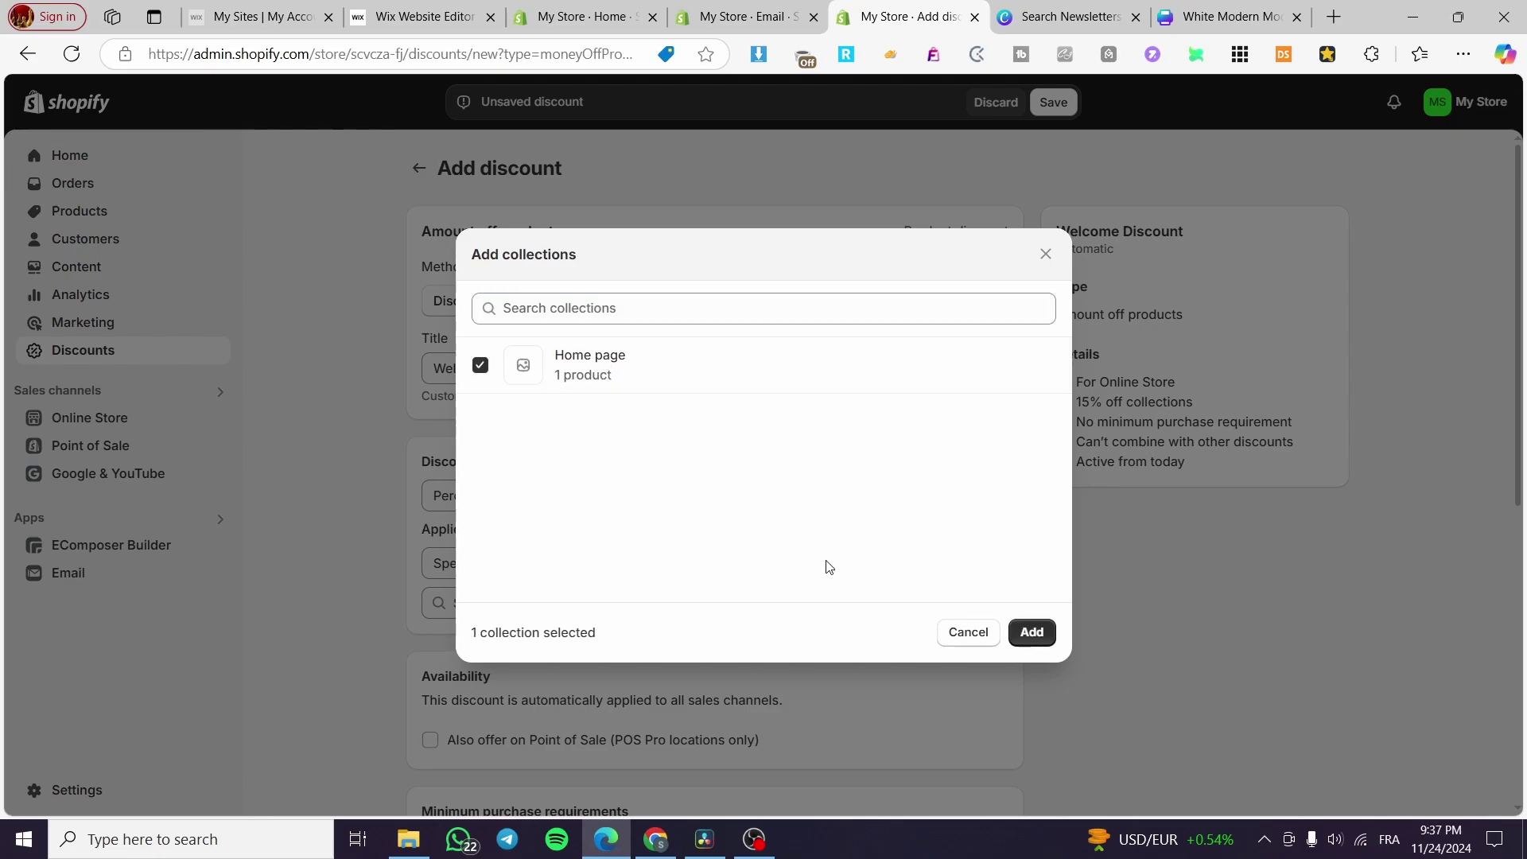
pyautogui.click(1044, 637)
pyautogui.scroll(-5, 538, 609)
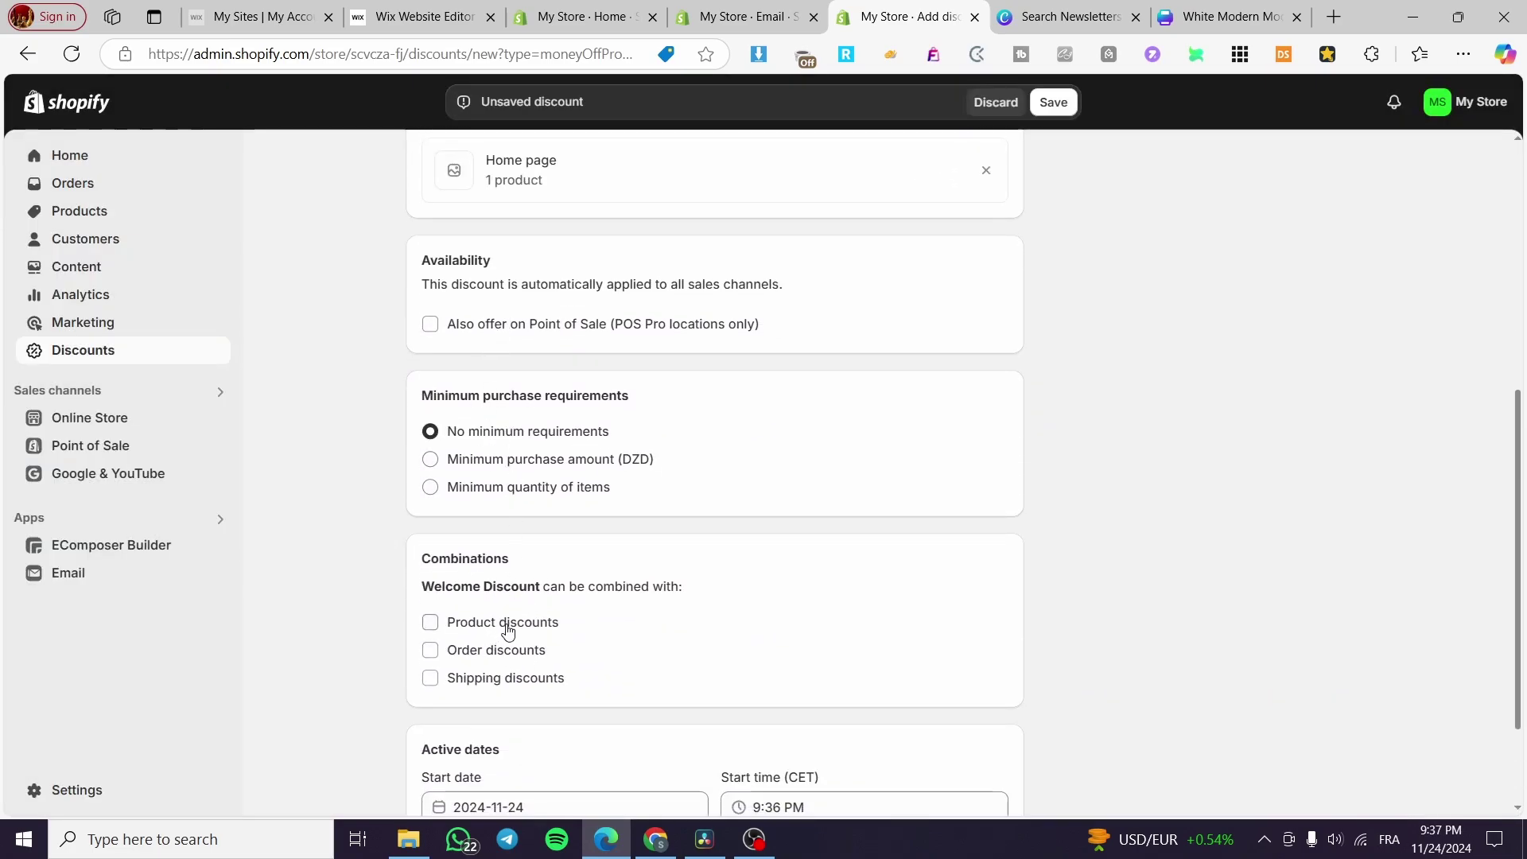
pyautogui.scroll(-2, 508, 631)
pyautogui.click(1301, 783)
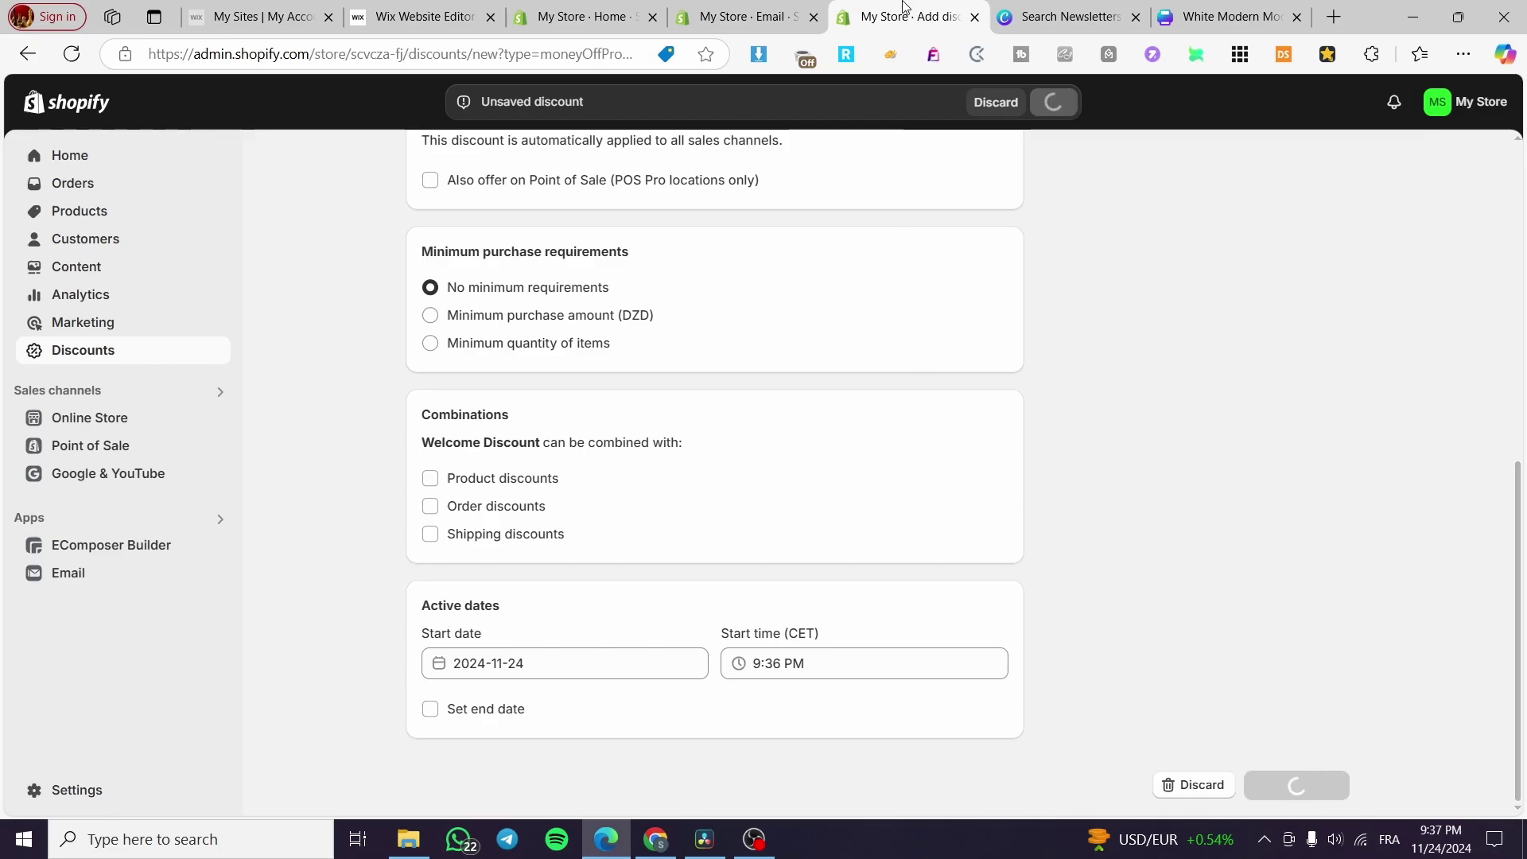
pyautogui.moveTo(730, 6)
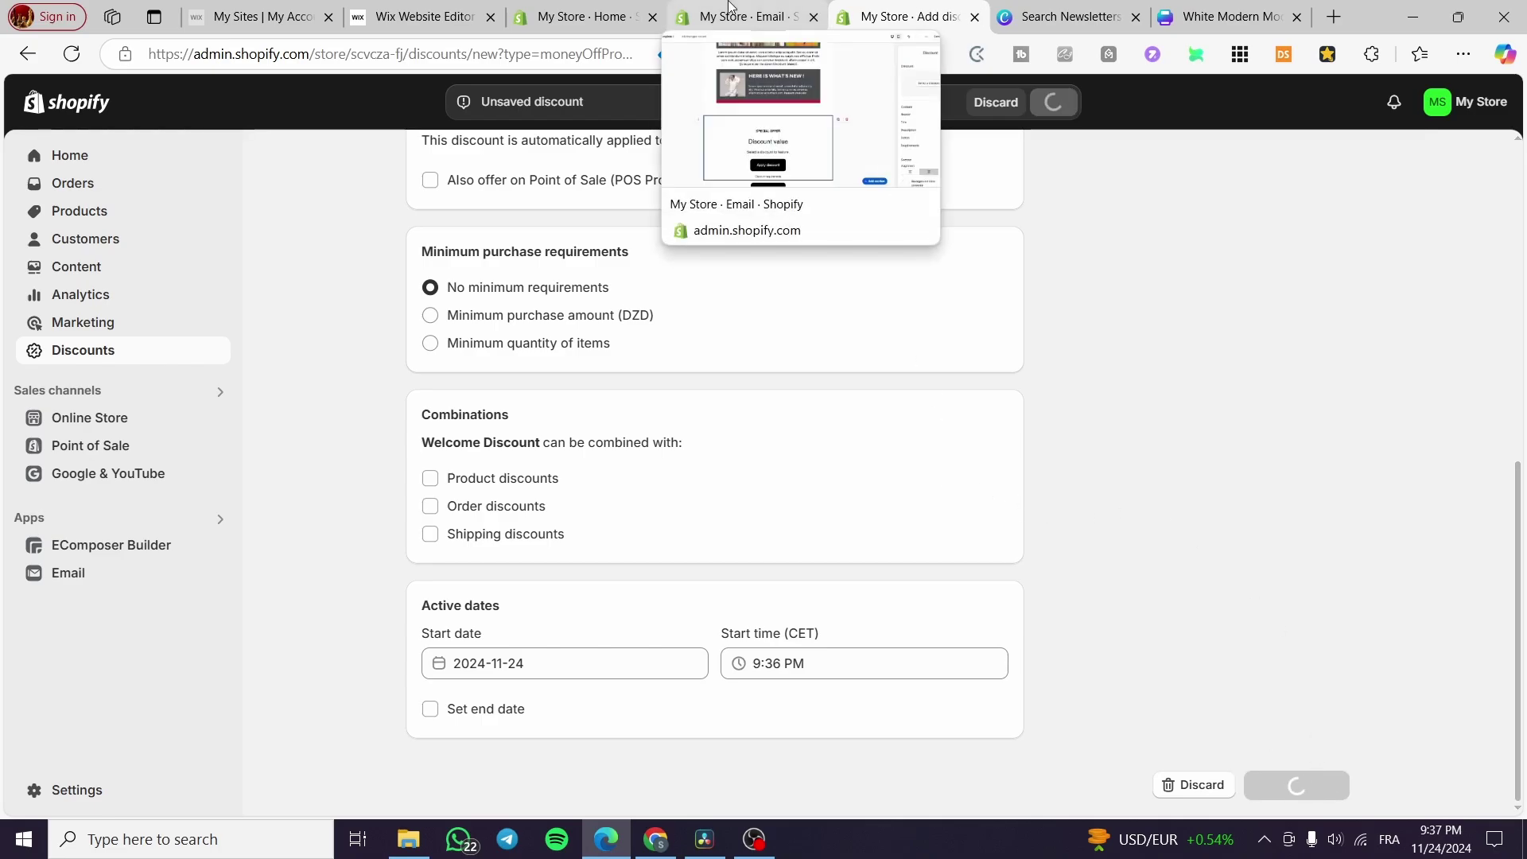
pyautogui.click(730, 6)
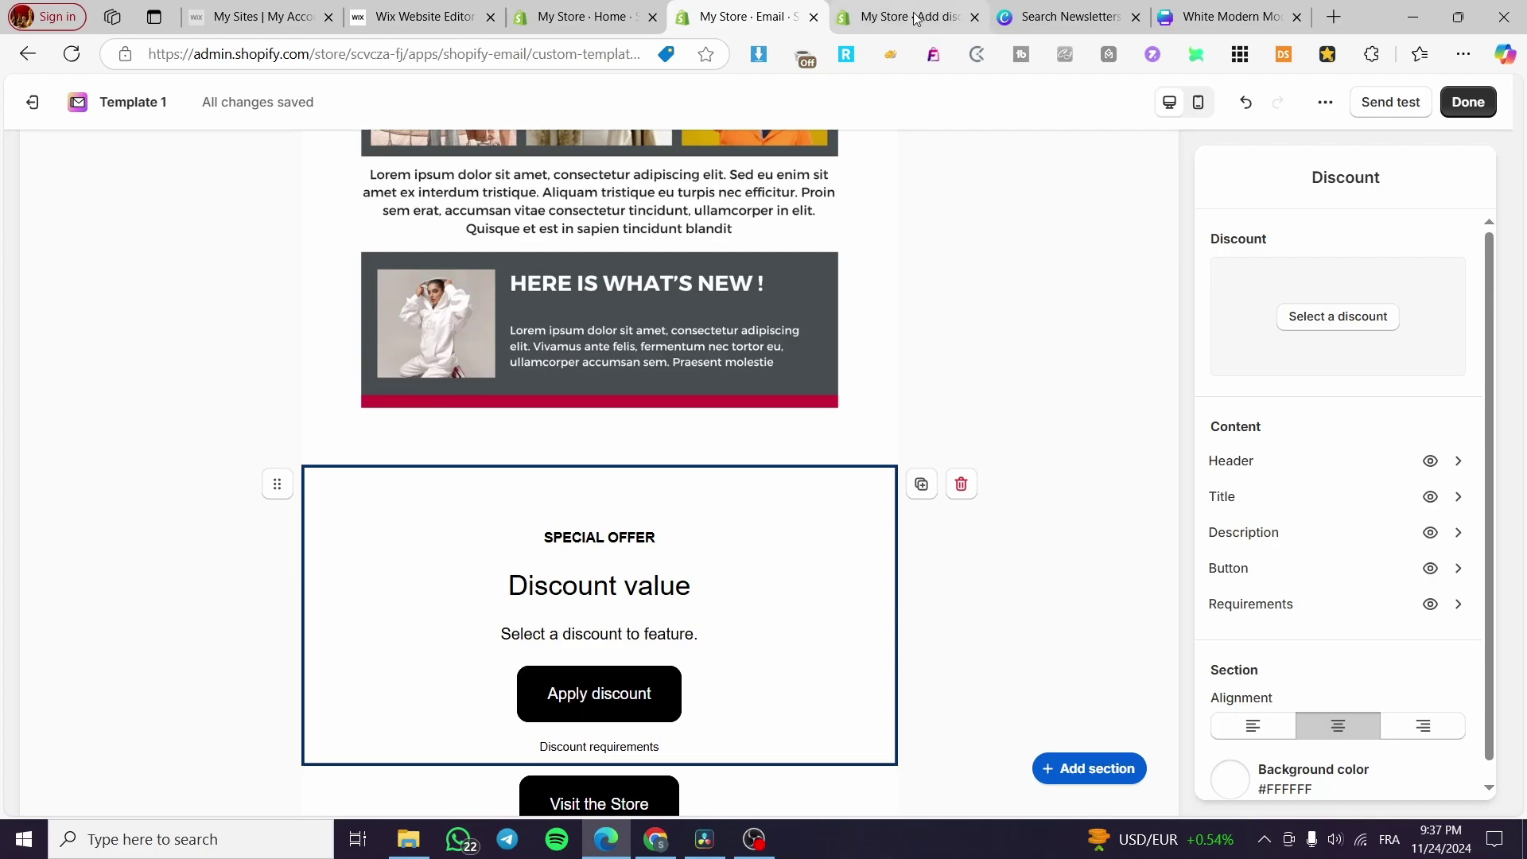
# Step: Try choosing a discount for the Discount section, finding the picker empty
pyautogui.click(1334, 317)
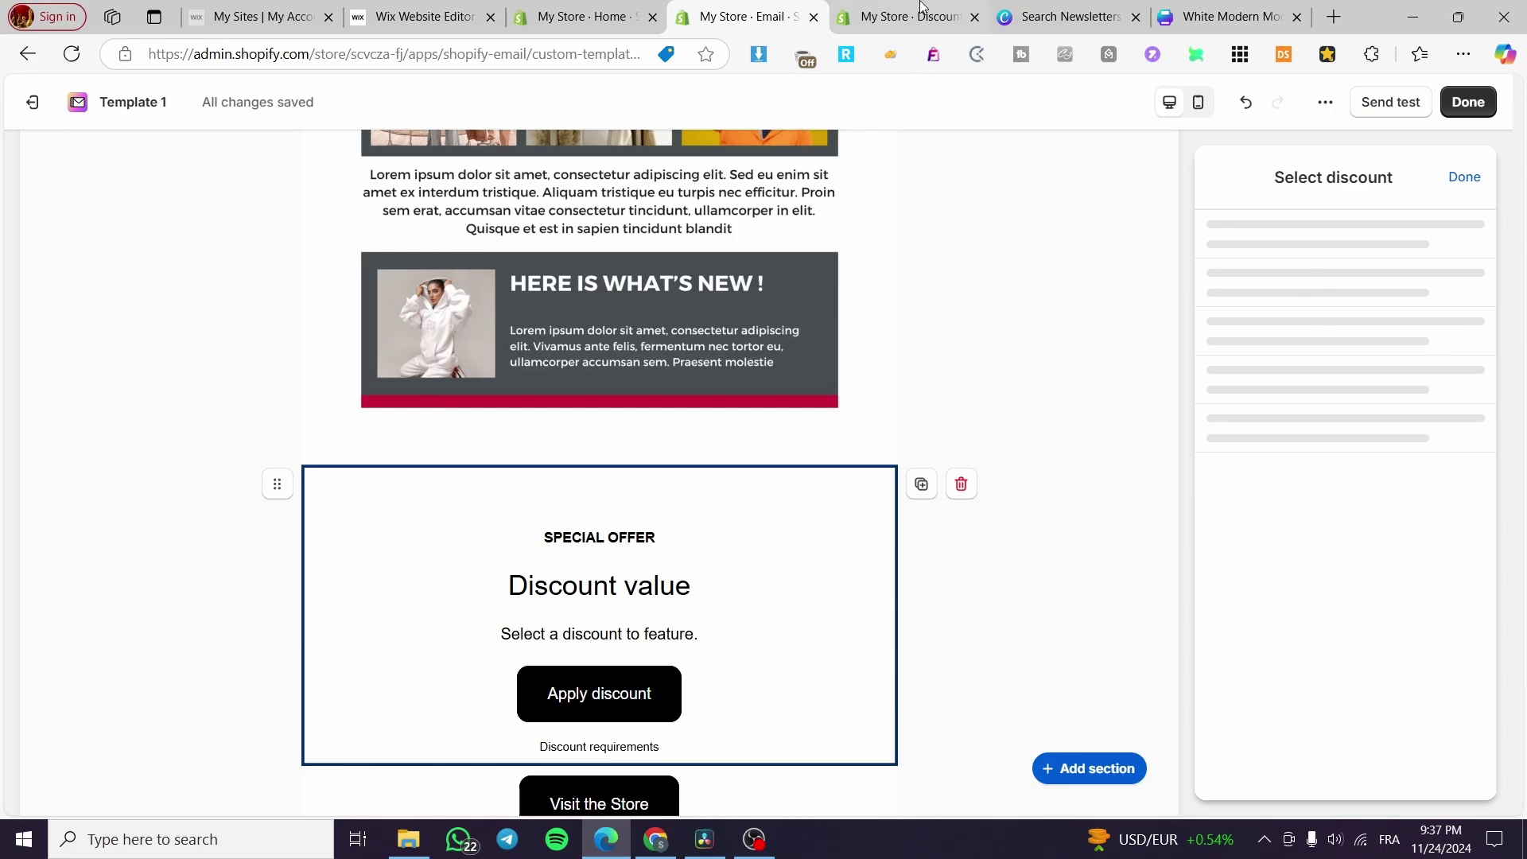
pyautogui.hotkey('ctrl', 'Tab')
pyautogui.hotkey('ctrl', 'shift', 'Tab')
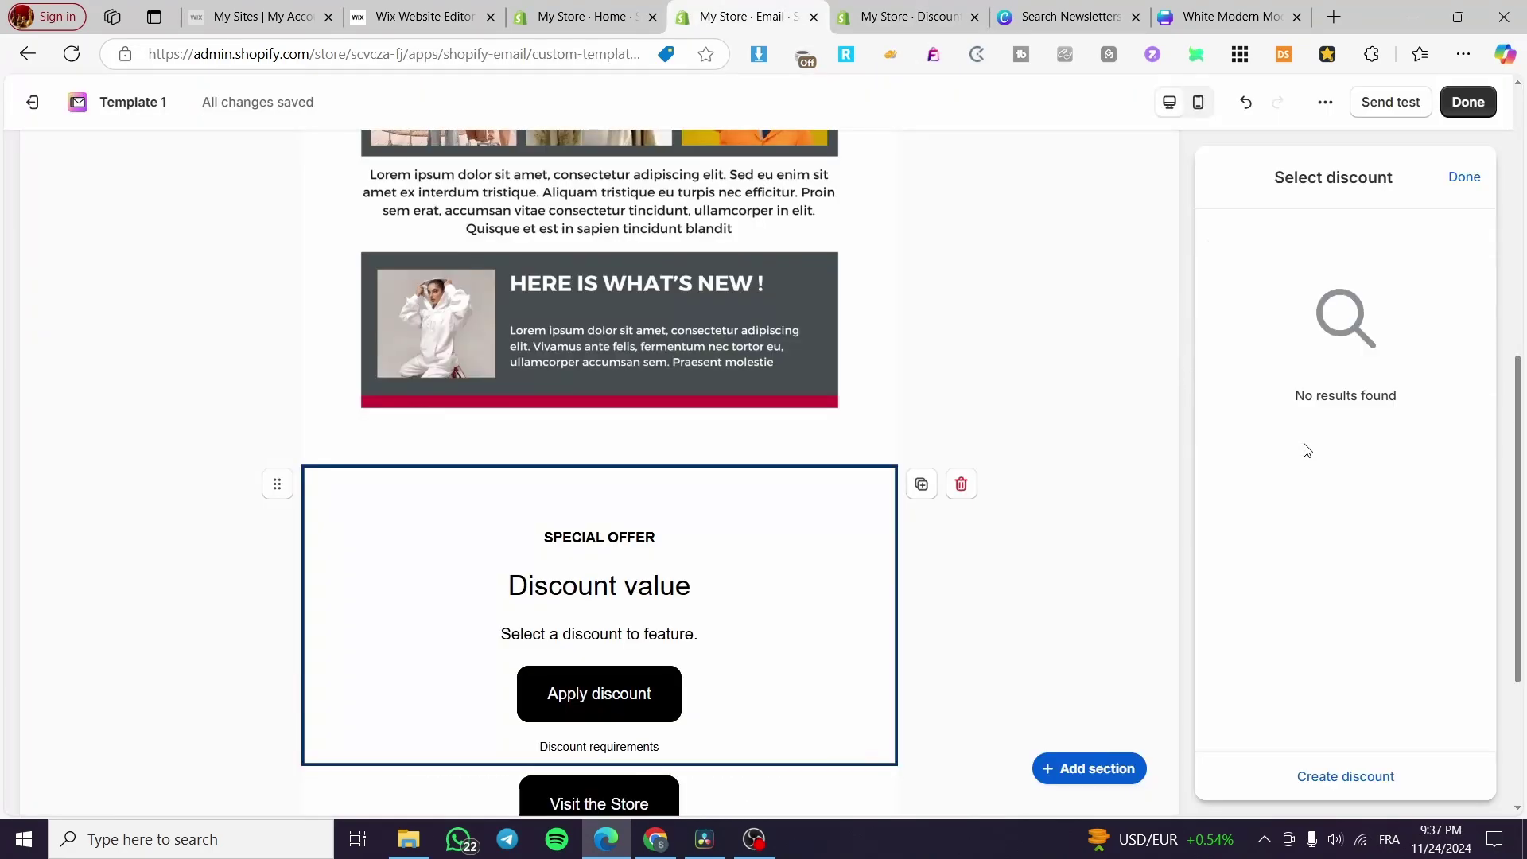
pyautogui.click(1457, 182)
pyautogui.click(1348, 314)
# Step: Reload the email editor and finish editing Template 1 with Done
pyautogui.click(72, 54)
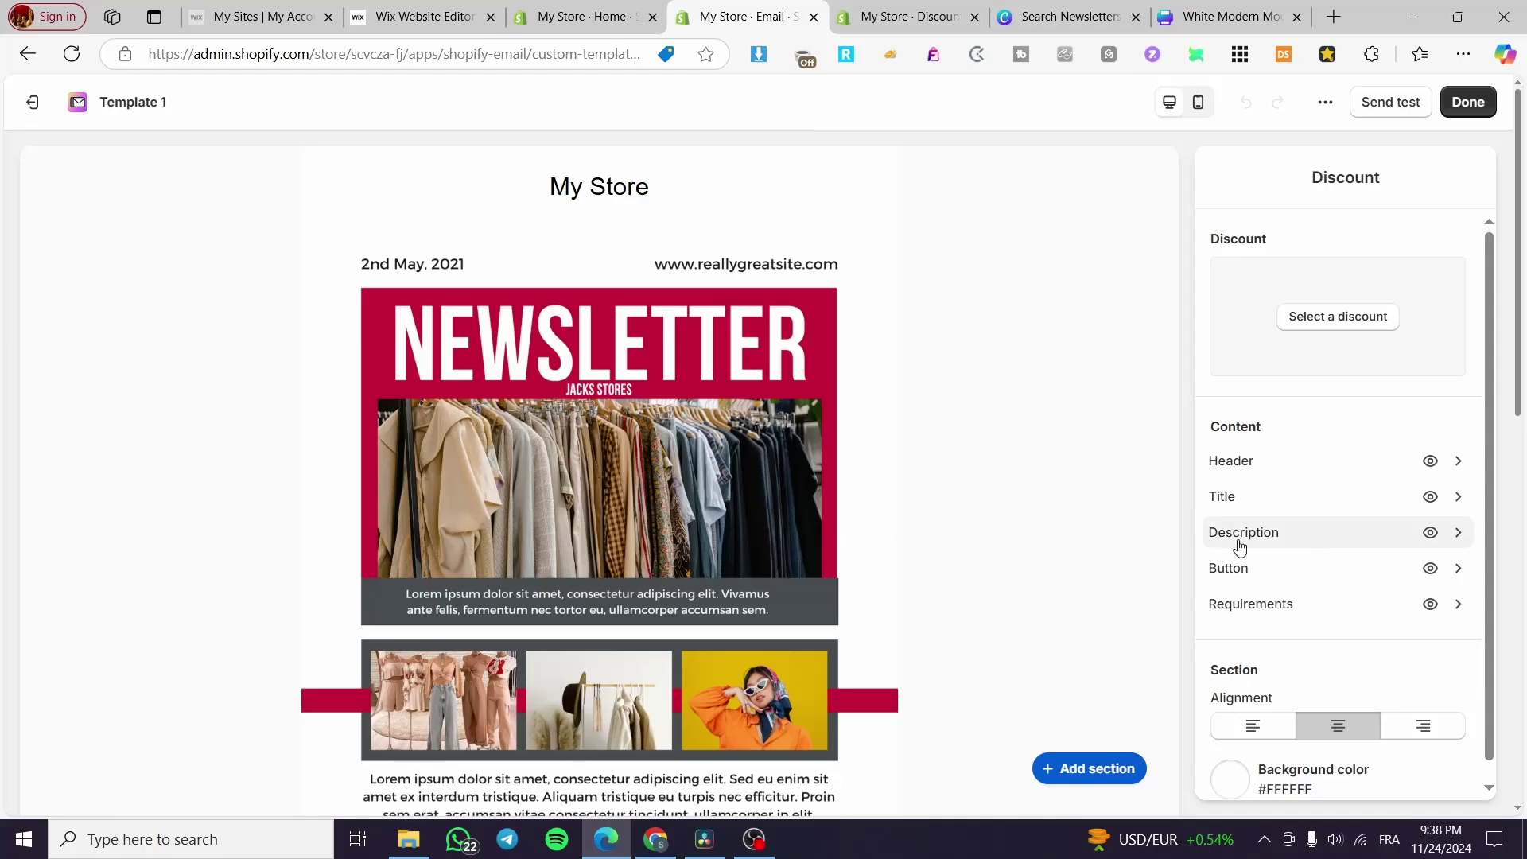
pyautogui.scroll(-1, 1354, 439)
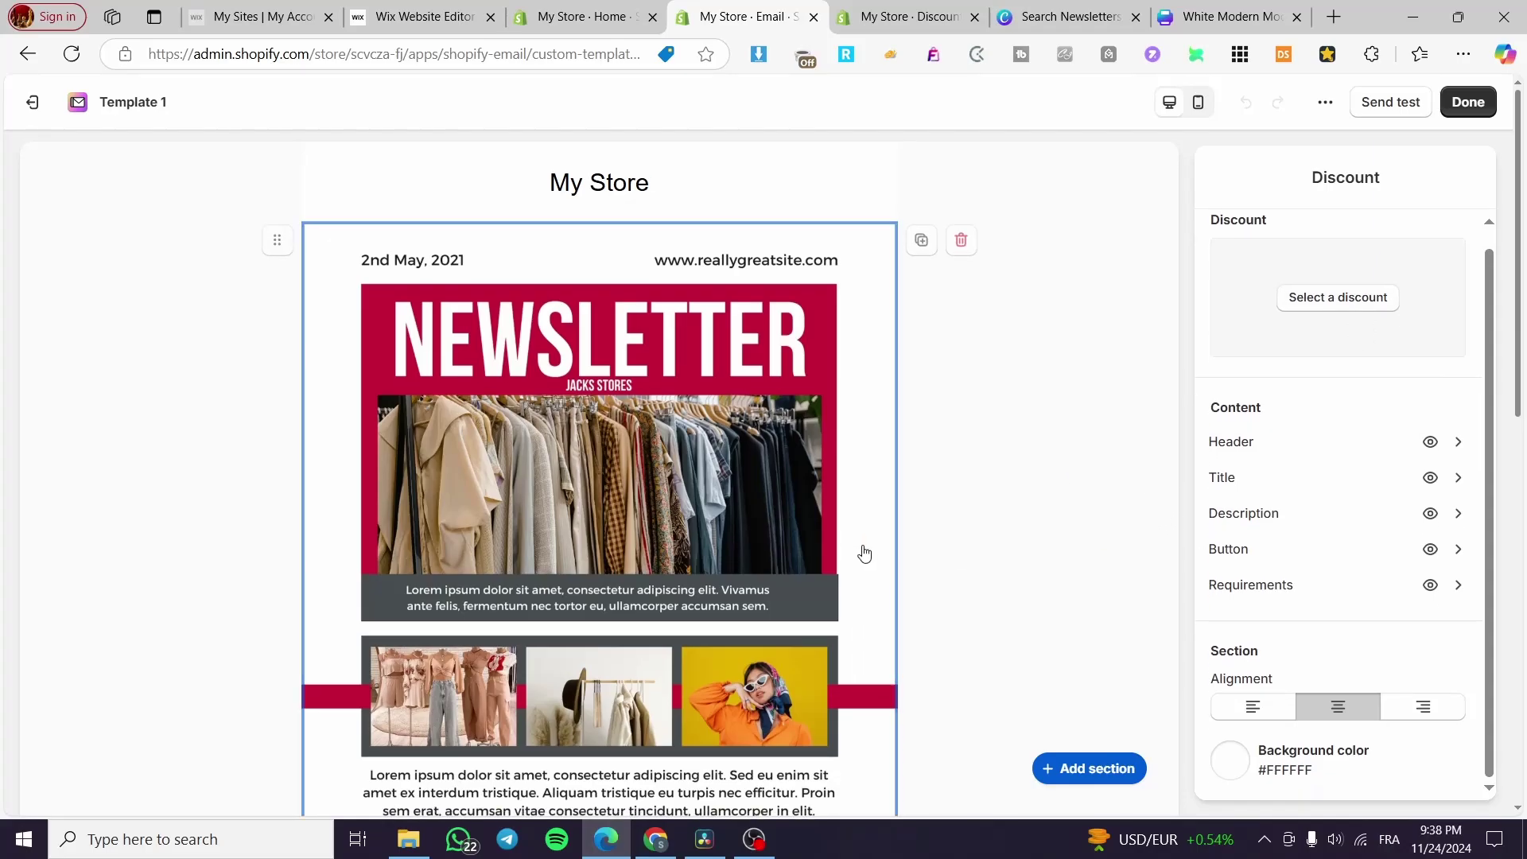
pyautogui.scroll(-10, 862, 552)
pyautogui.scroll(-2, 632, 621)
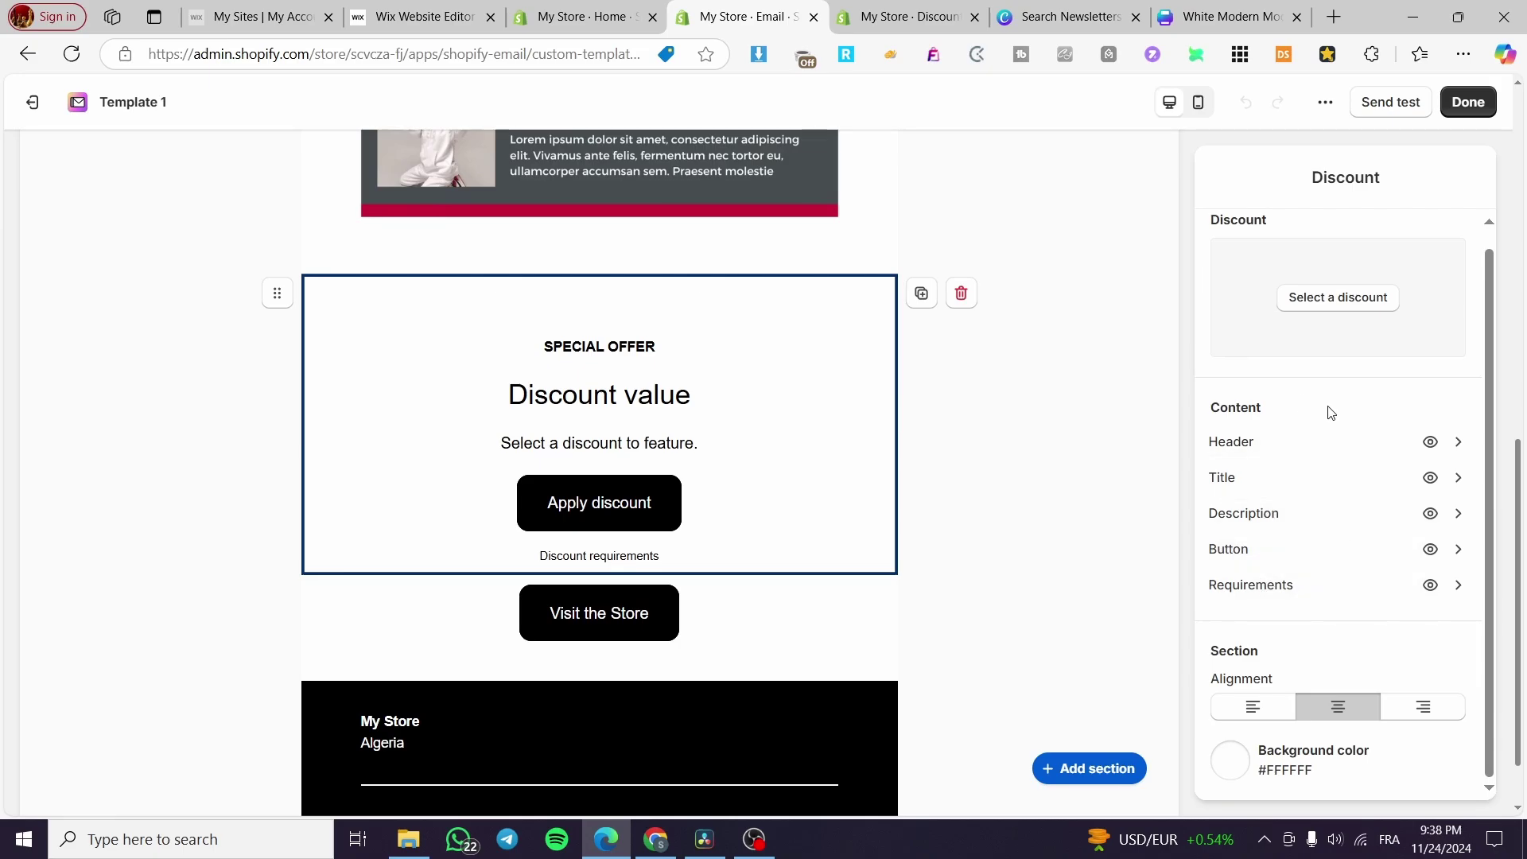
pyautogui.click(1468, 100)
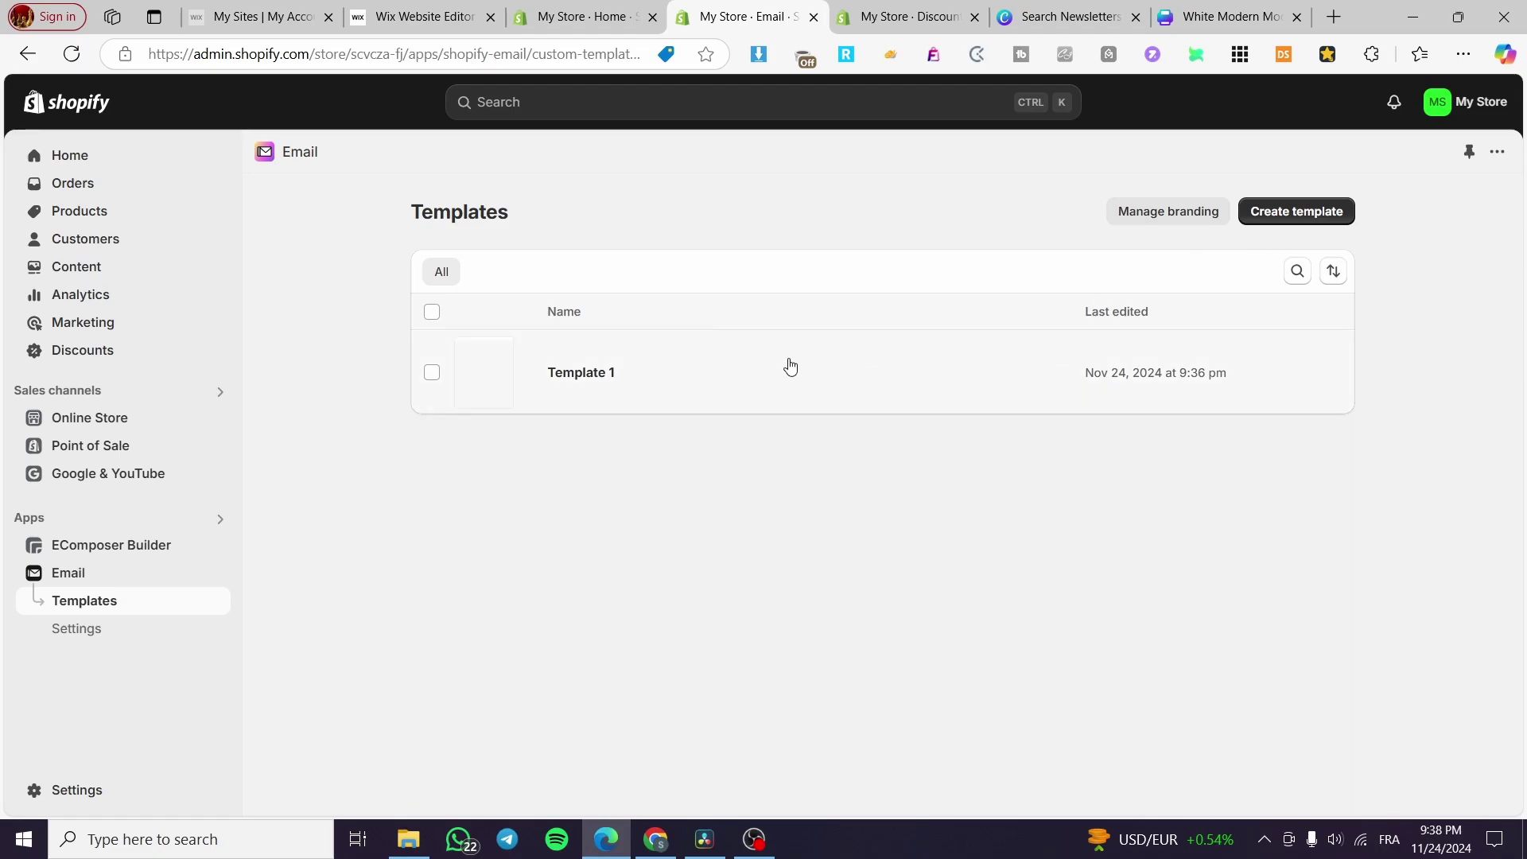
# Step: Open Template 1, then cancel a test email after clearing the prefilled recipient address
pyautogui.click(783, 394)
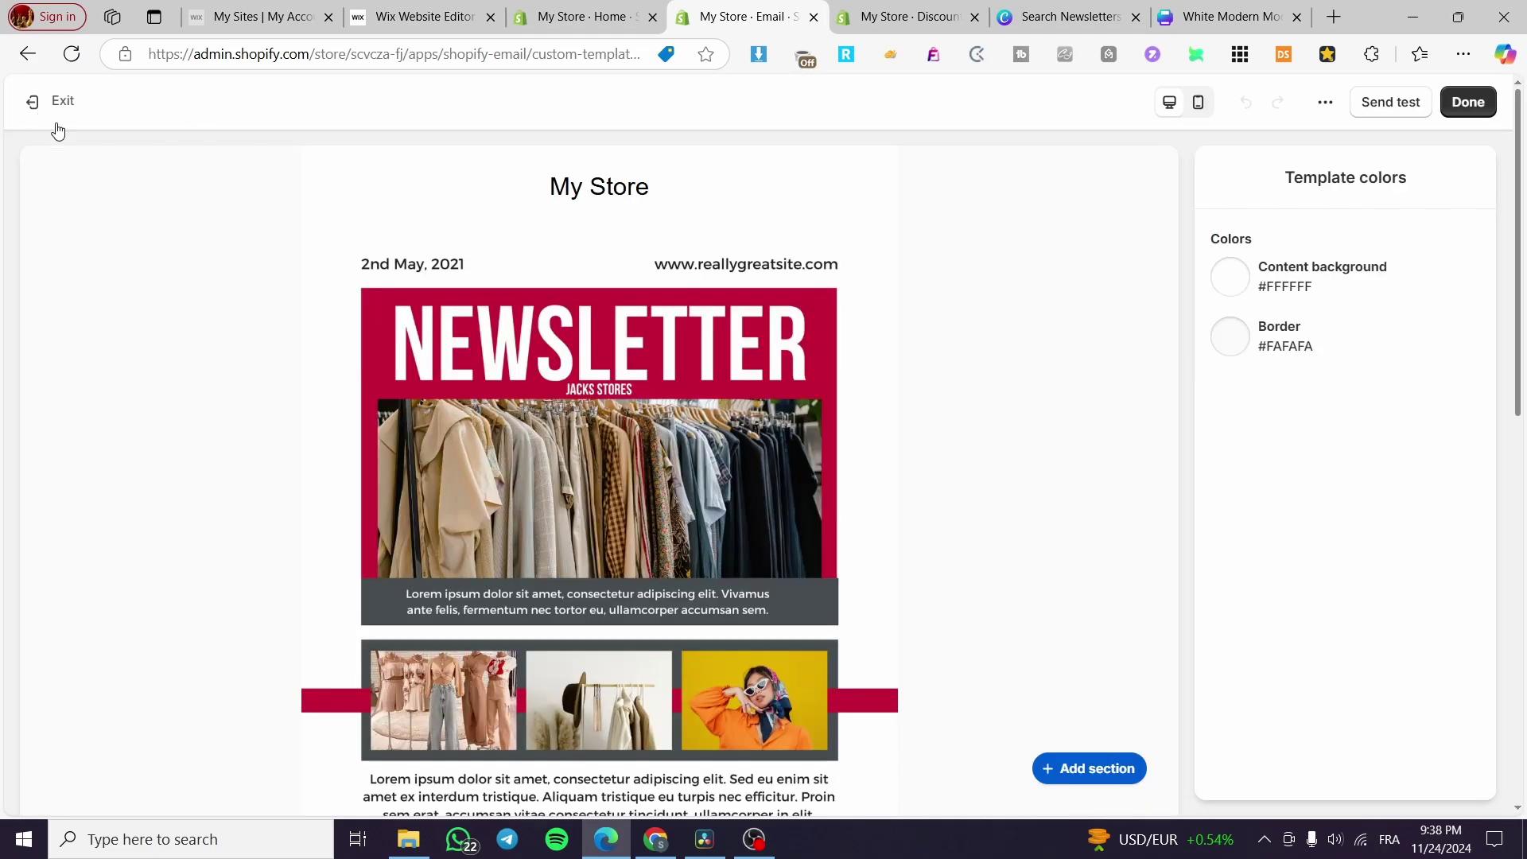
pyautogui.click(1389, 104)
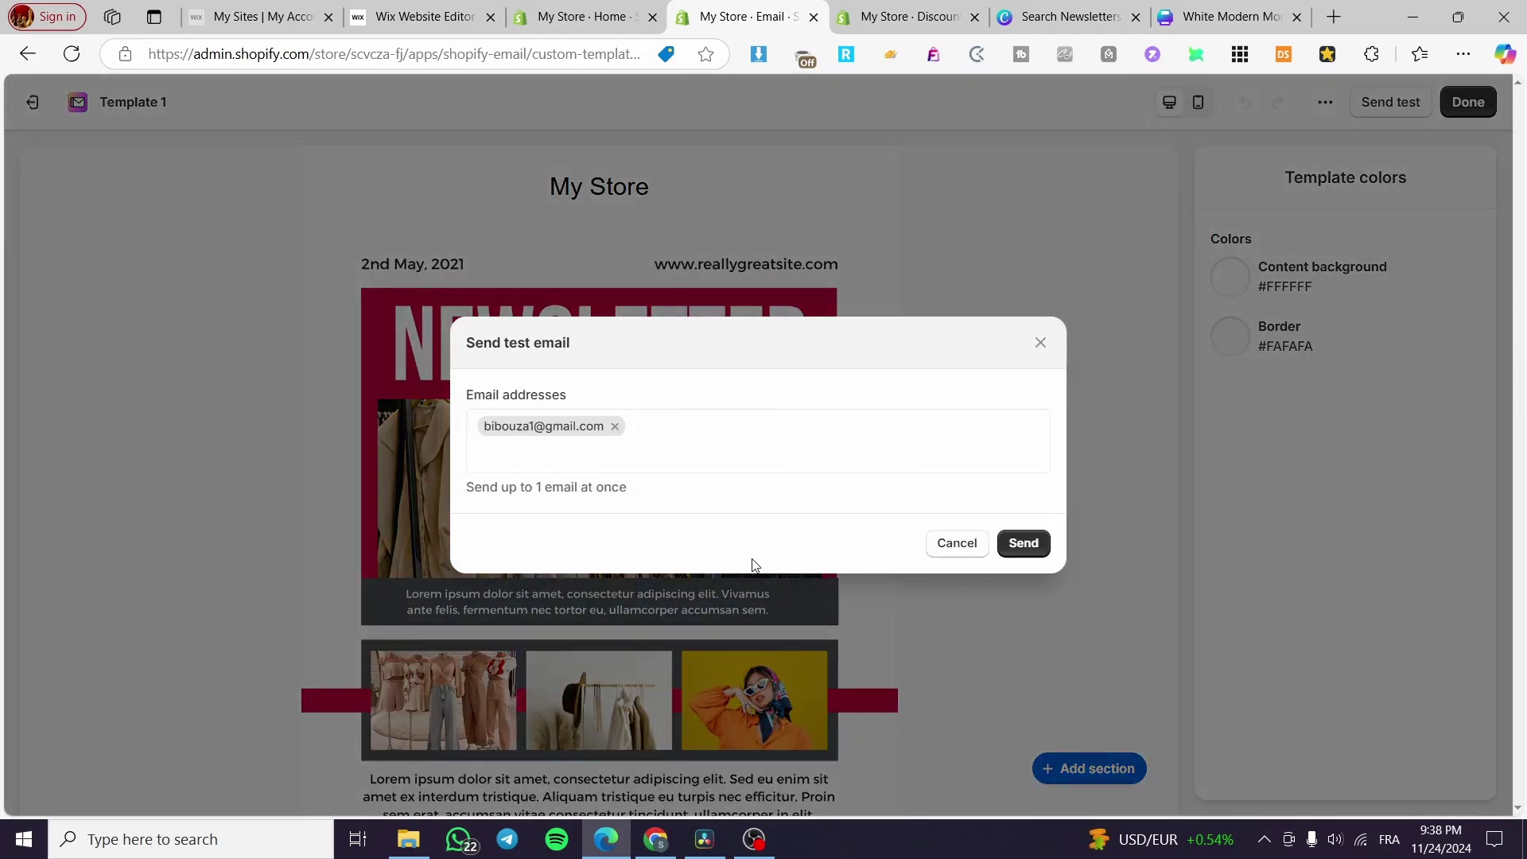
pyautogui.click(615, 426)
pyautogui.click(958, 528)
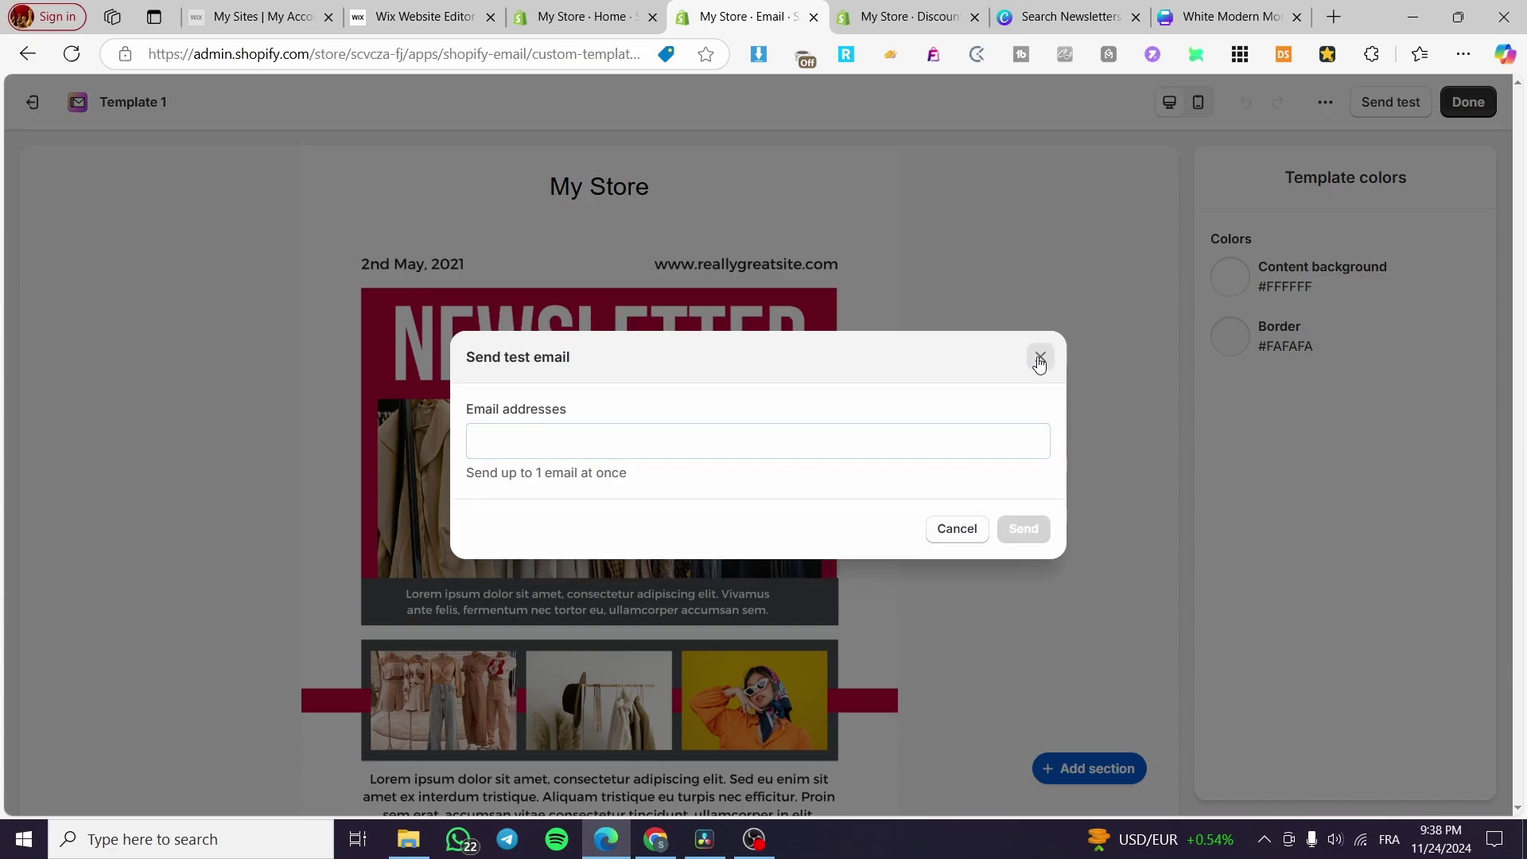
# Step: Exit the Template 1 editor and create a new campaign from the Email main page
pyautogui.click(32, 102)
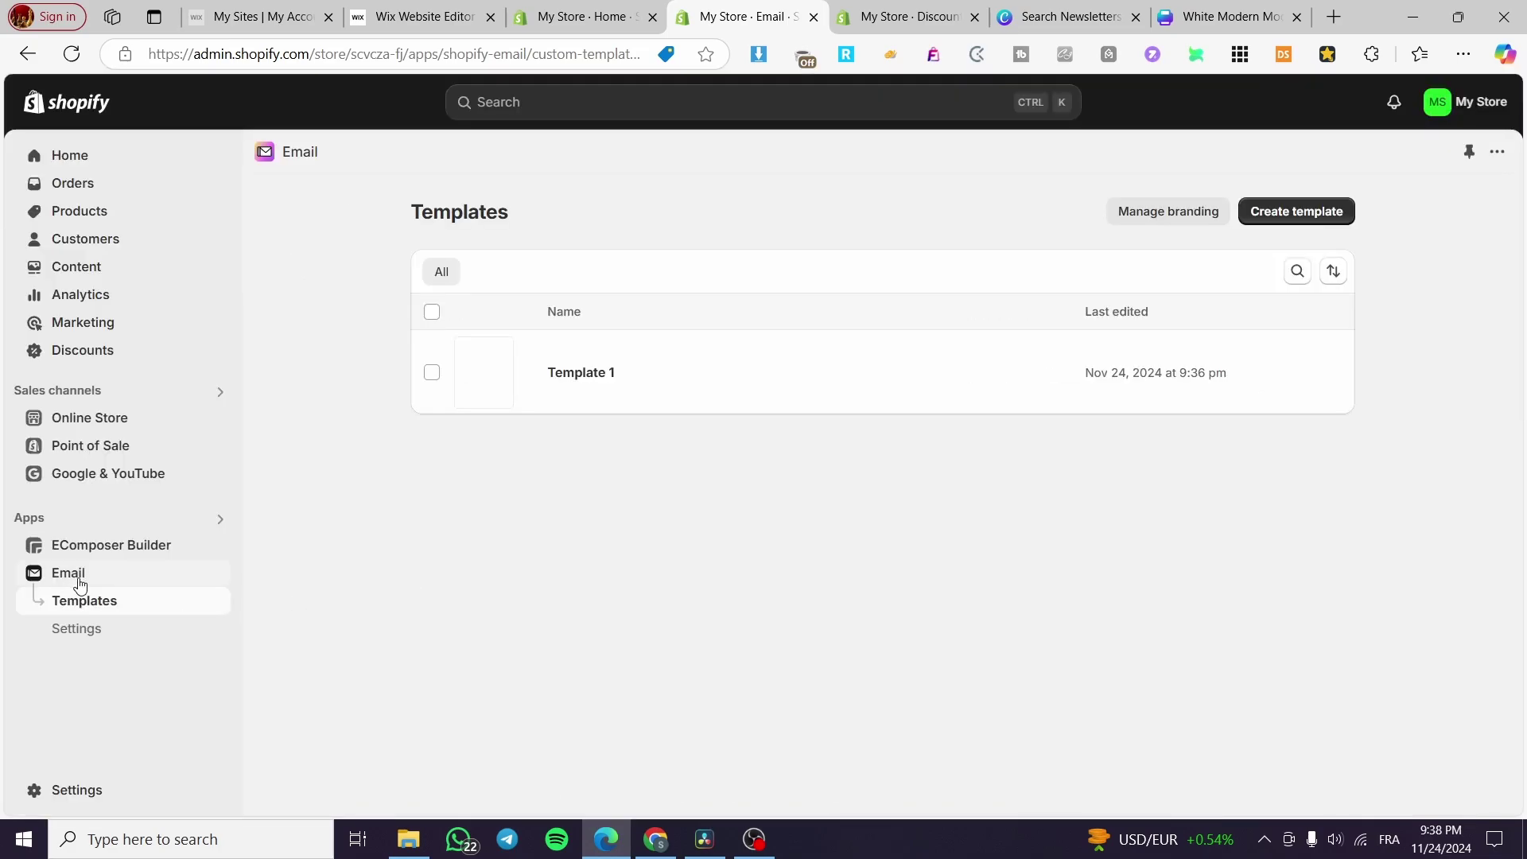
pyautogui.click(81, 585)
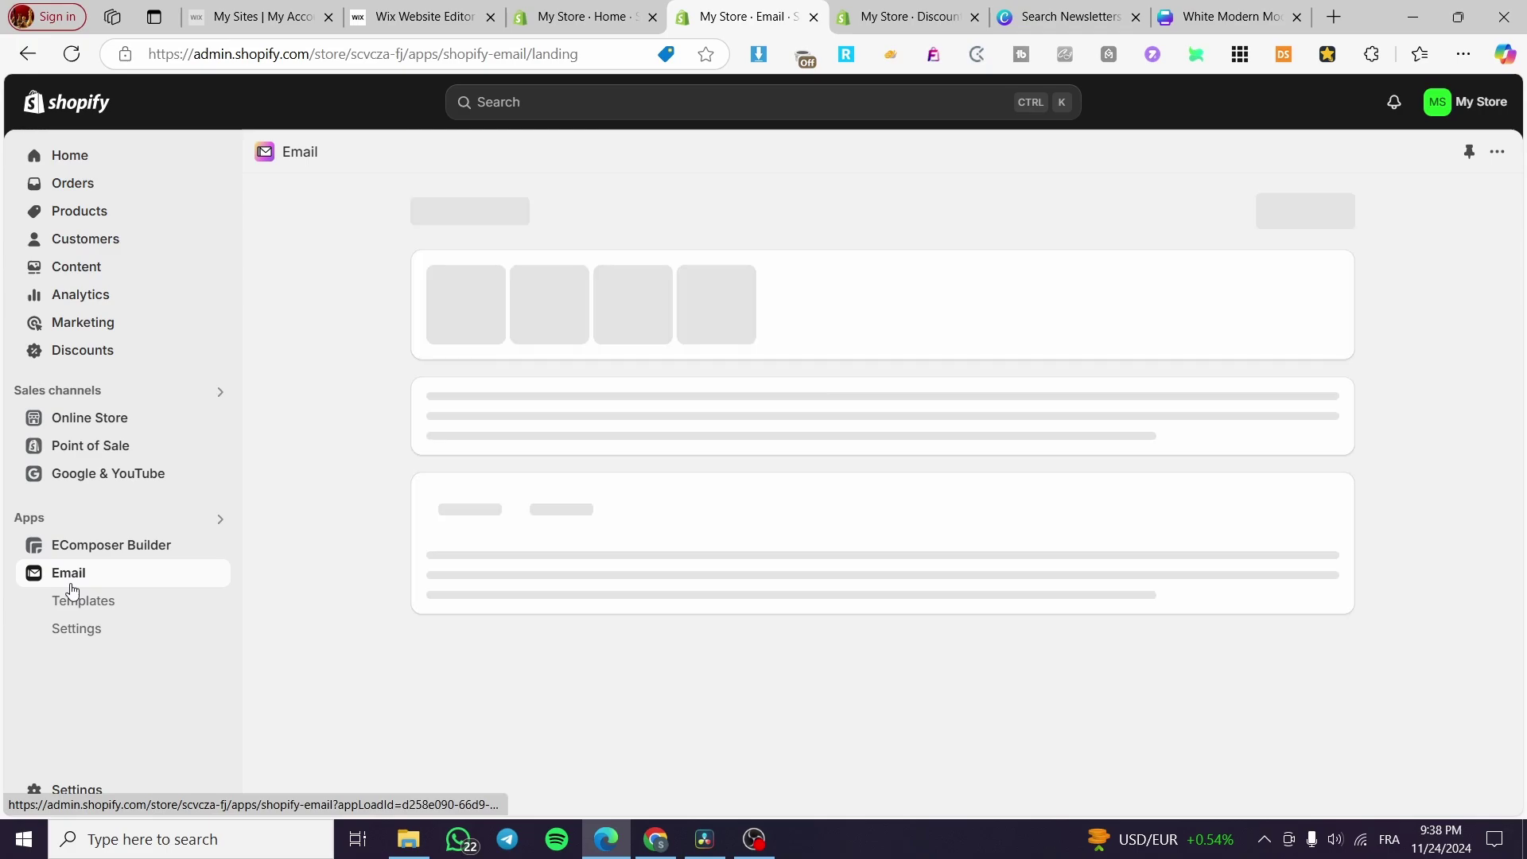
pyautogui.click(942, 549)
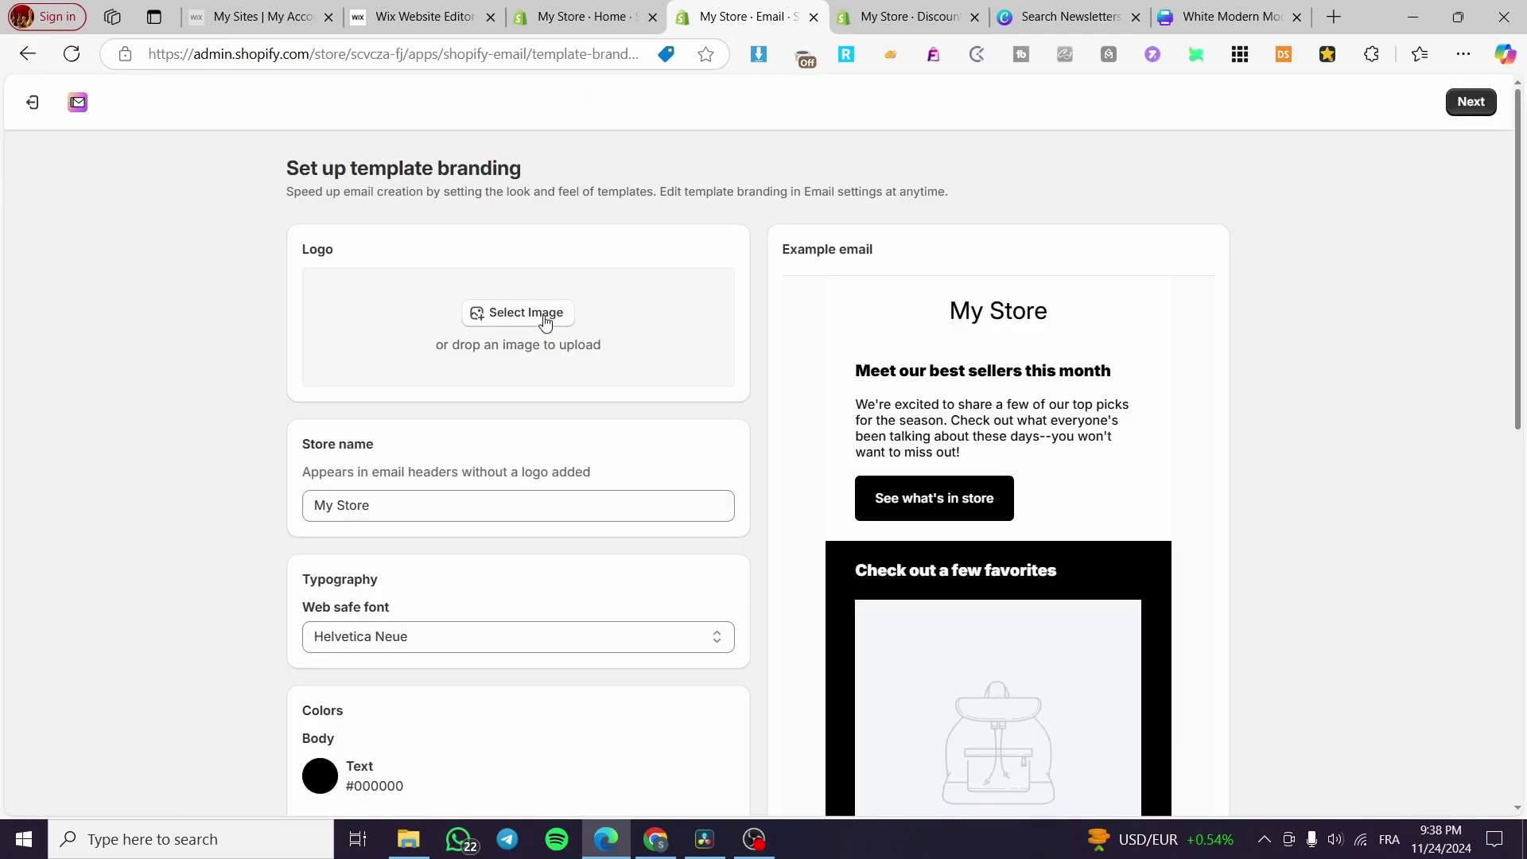
pyautogui.scroll(-10, 538, 480)
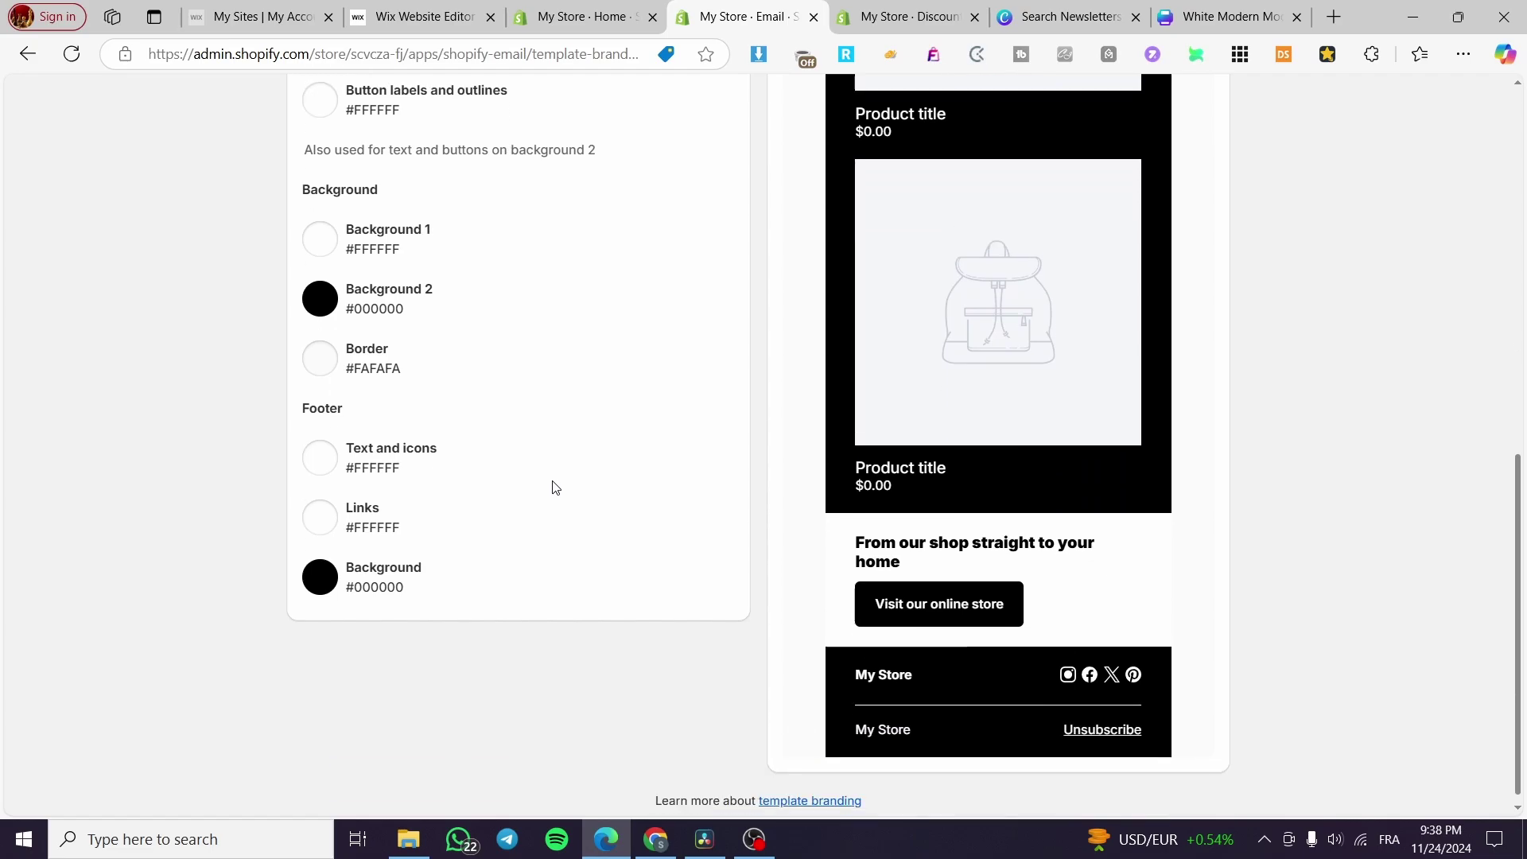
pyautogui.scroll(10, 1041, 513)
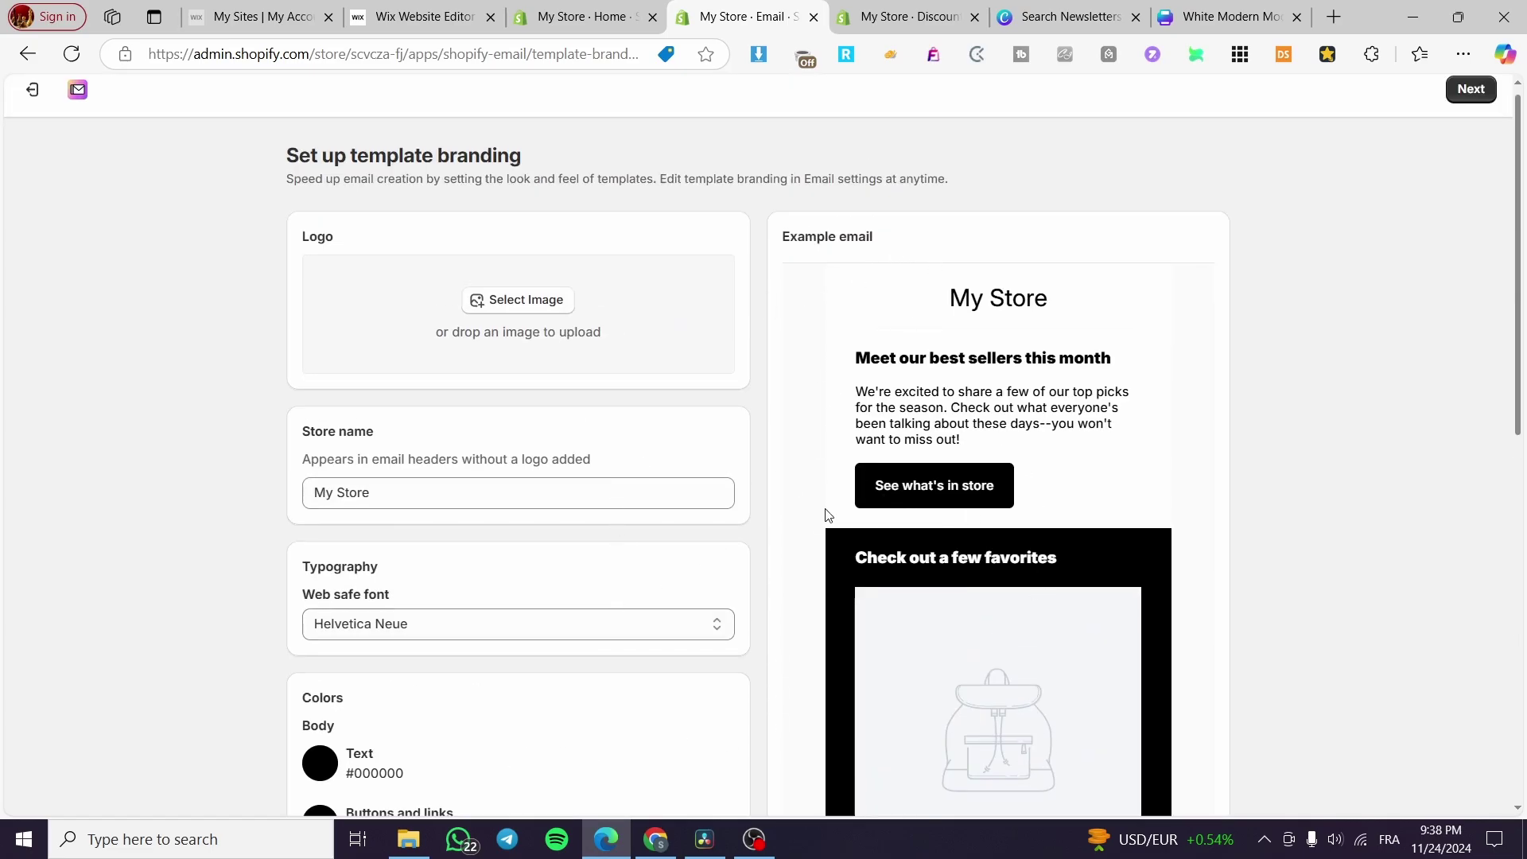
pyautogui.scroll(-6, 828, 515)
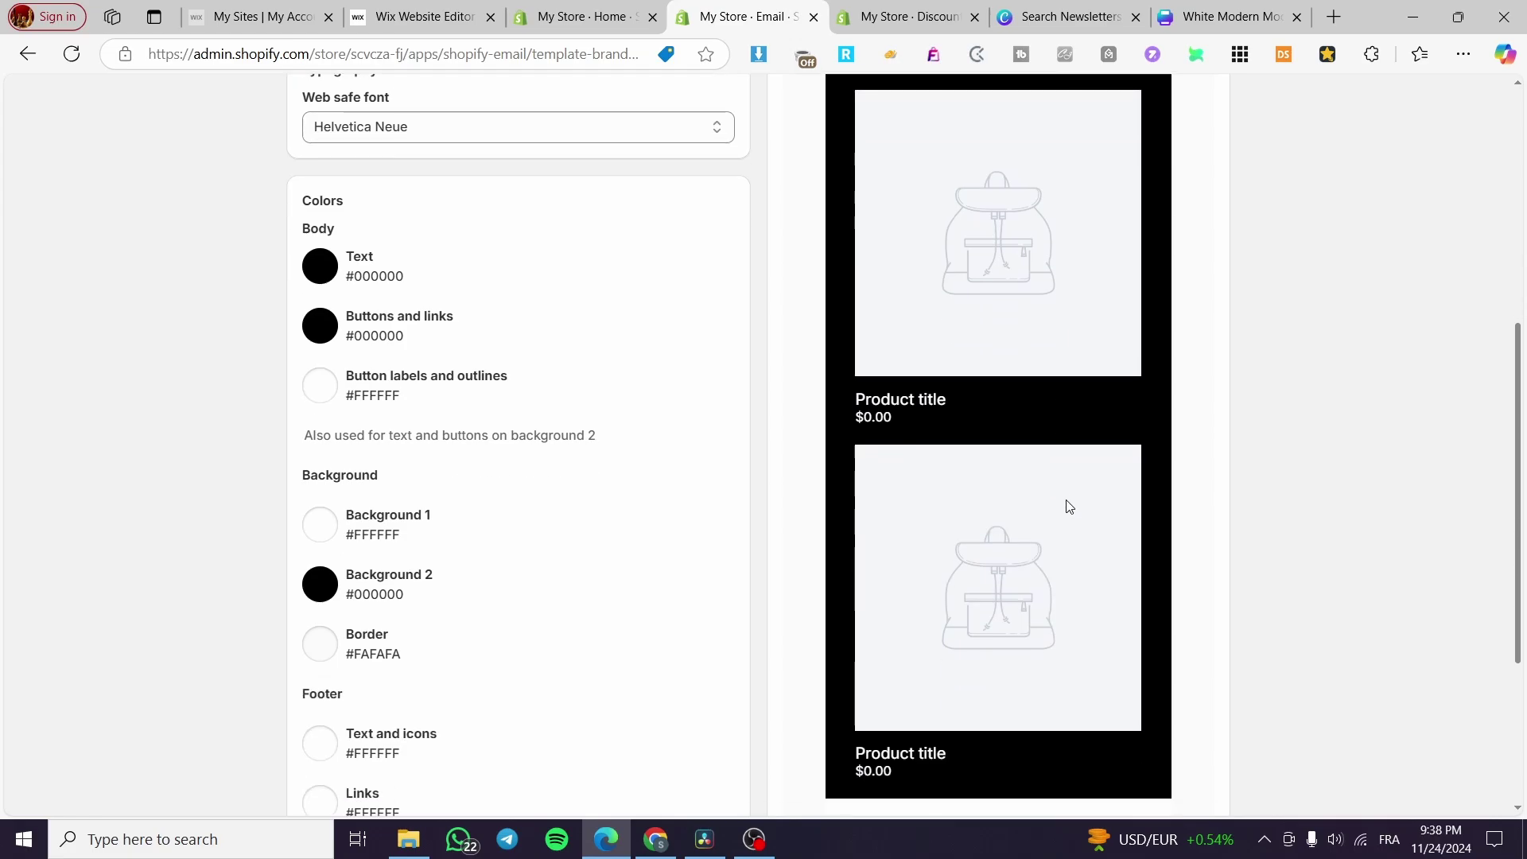
pyautogui.scroll(6, 1068, 507)
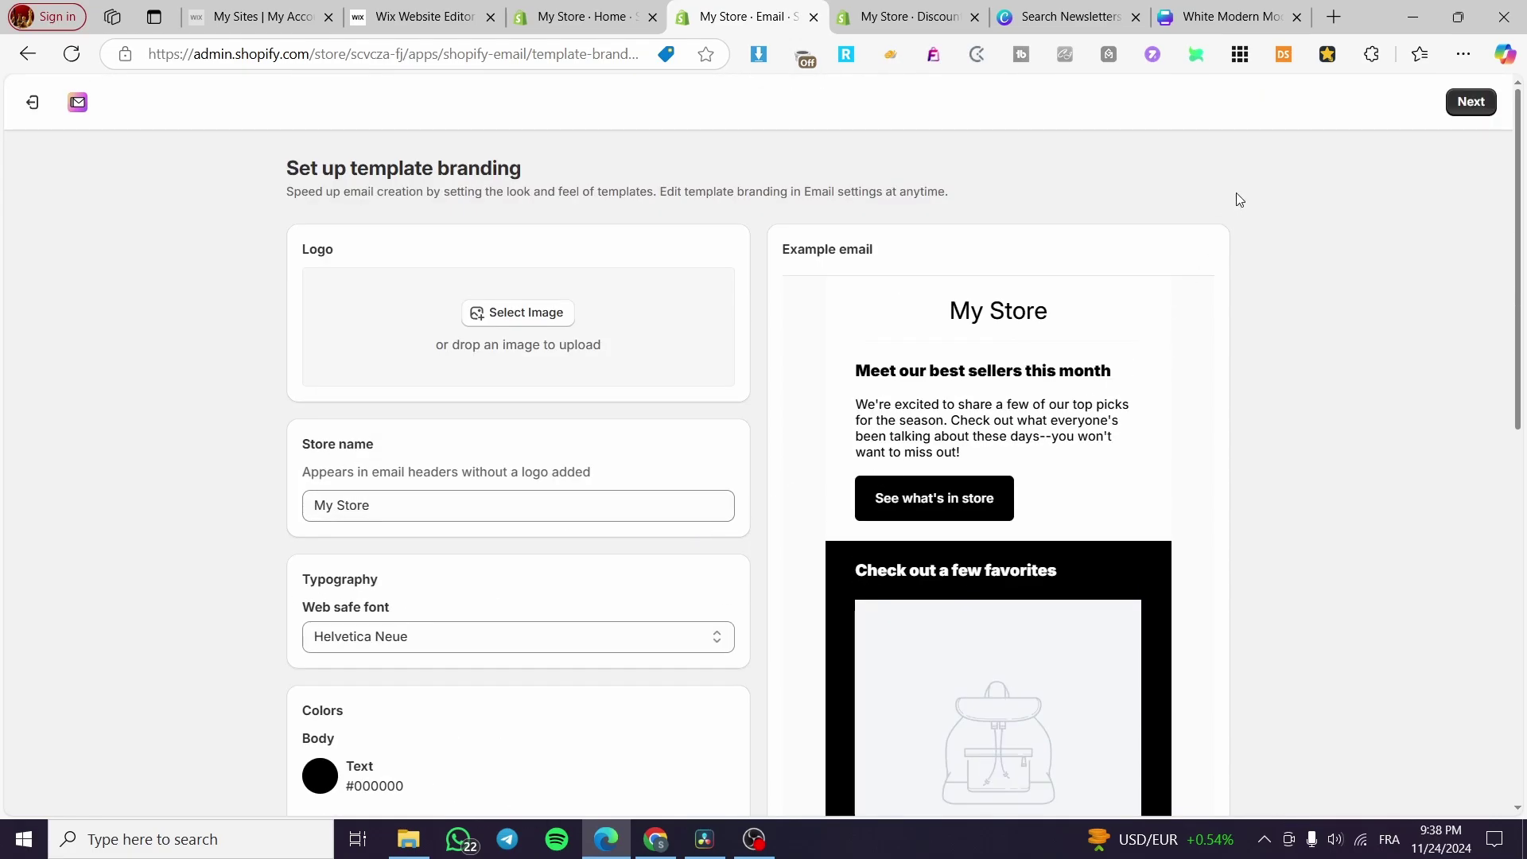